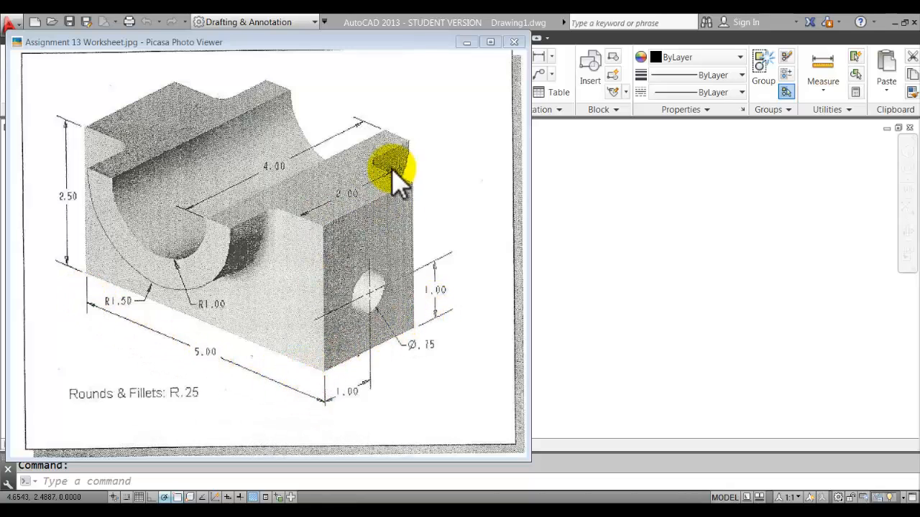
Switch from the worksheet image to AutoCAD and set the workspace to 3D Modeling.
left_click(582, 220)
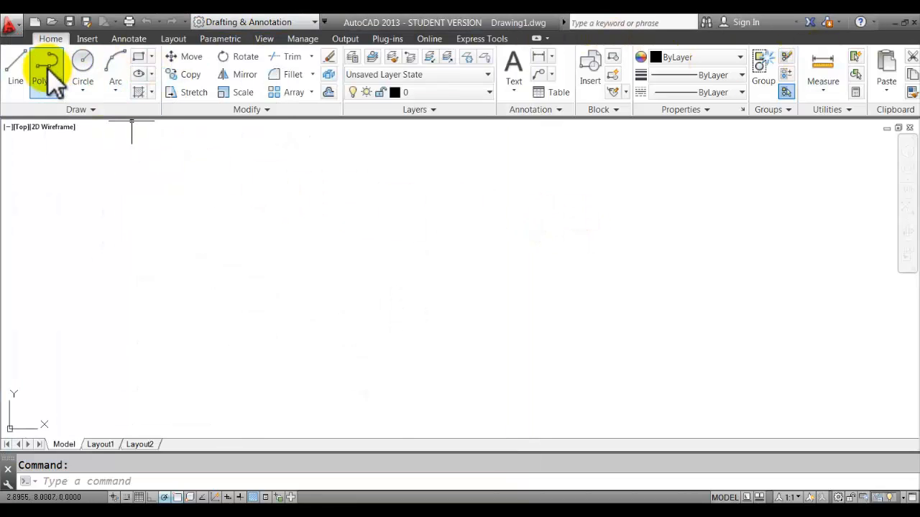
left_click(316, 23)
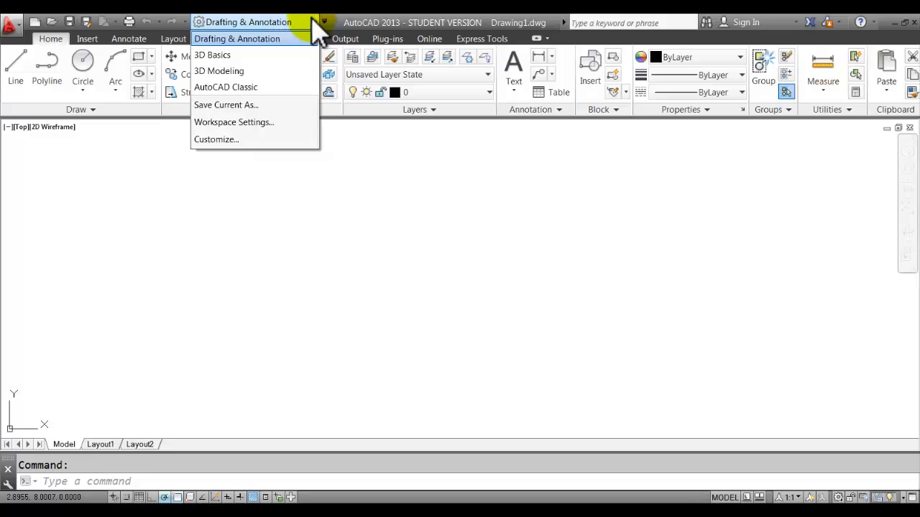
left_click(246, 71)
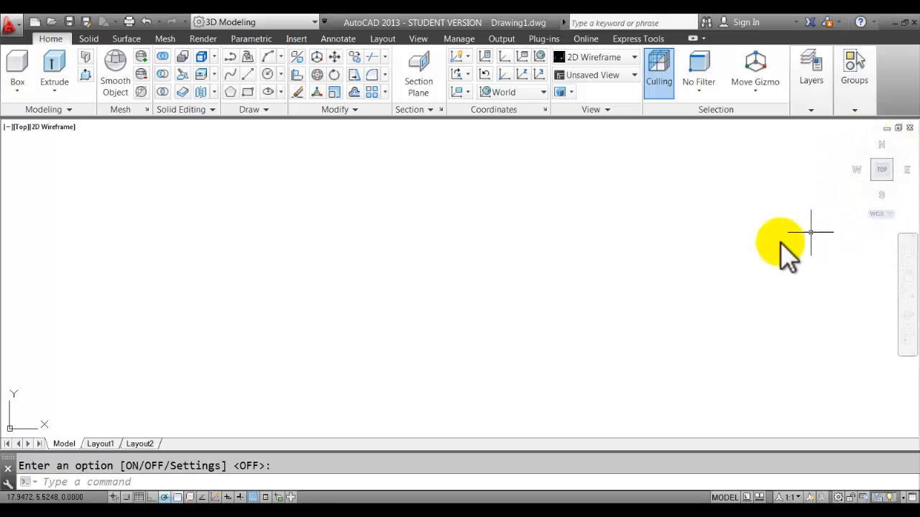
Set the empty drawing's view to SE Isometric.
left_click(891, 178)
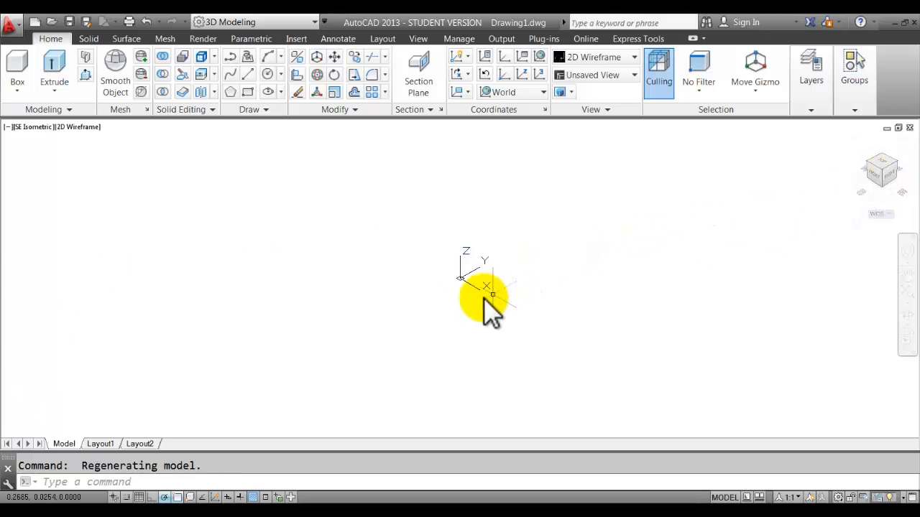
middle_click_drag(473, 291, 720, 292)
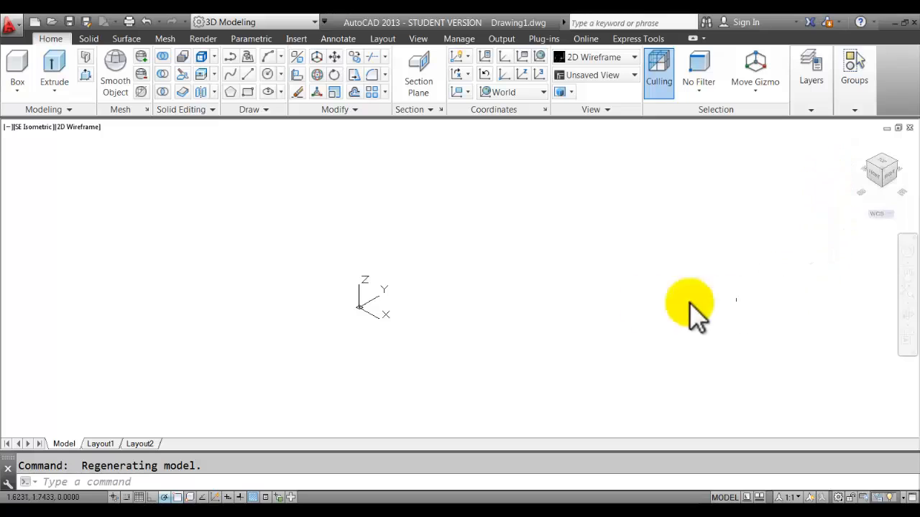
middle_click_drag(465, 320, 291, 327)
Begin a box near the origin, using the Length option to set a length of 5 and a width of 2.
key("alt+Tab")
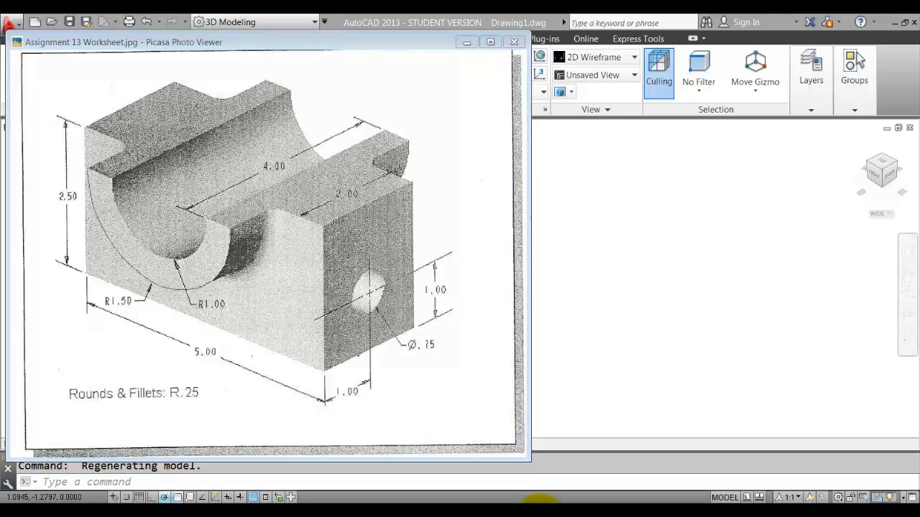
key("alt+Tab")
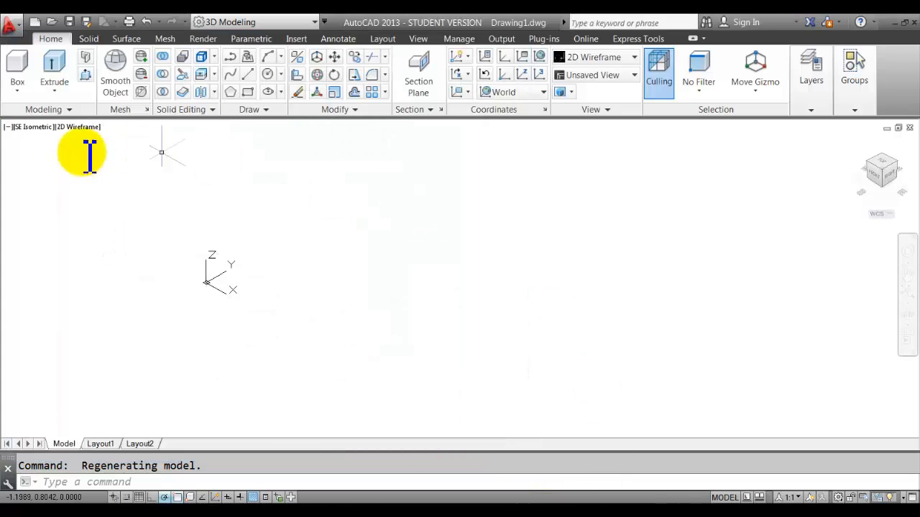
left_click(19, 90)
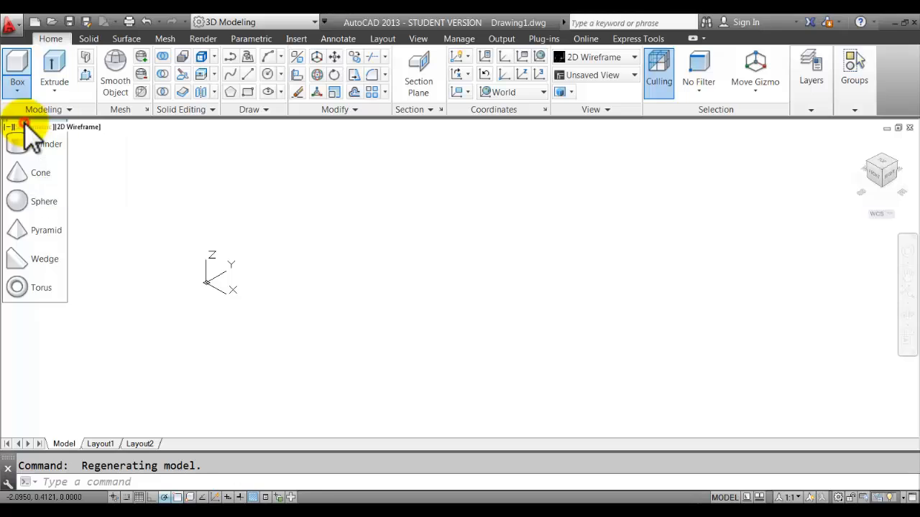
left_click(28, 121)
left_click(310, 272)
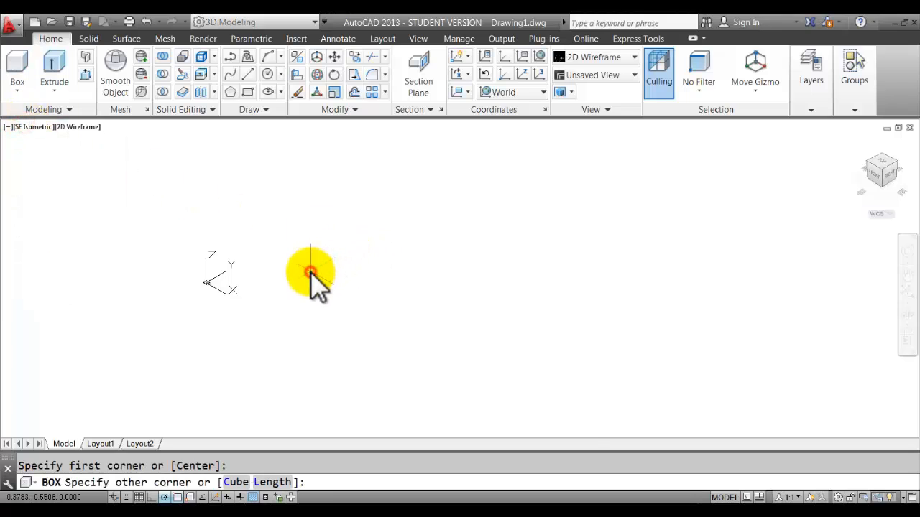
right_click(392, 301)
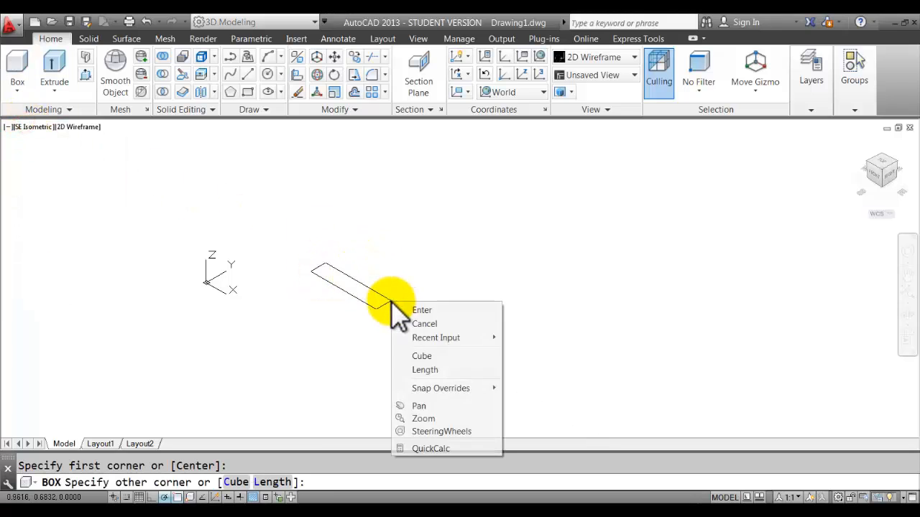
left_click(424, 369)
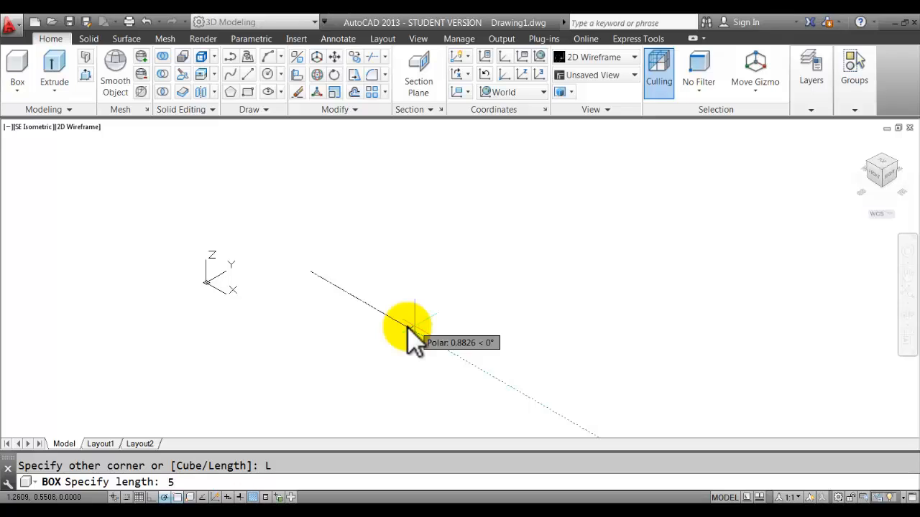
key("Return")
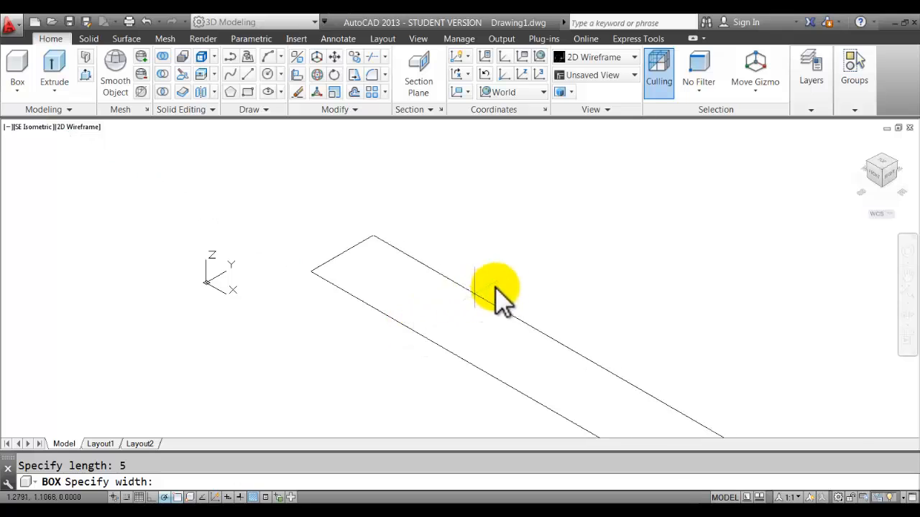
scroll(588, 279, "down", 3)
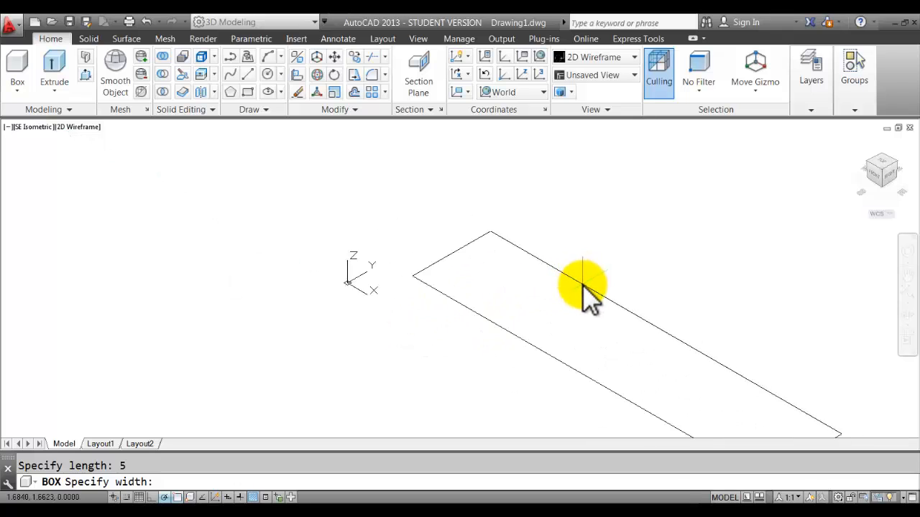
middle_click_drag(638, 342, 431, 332)
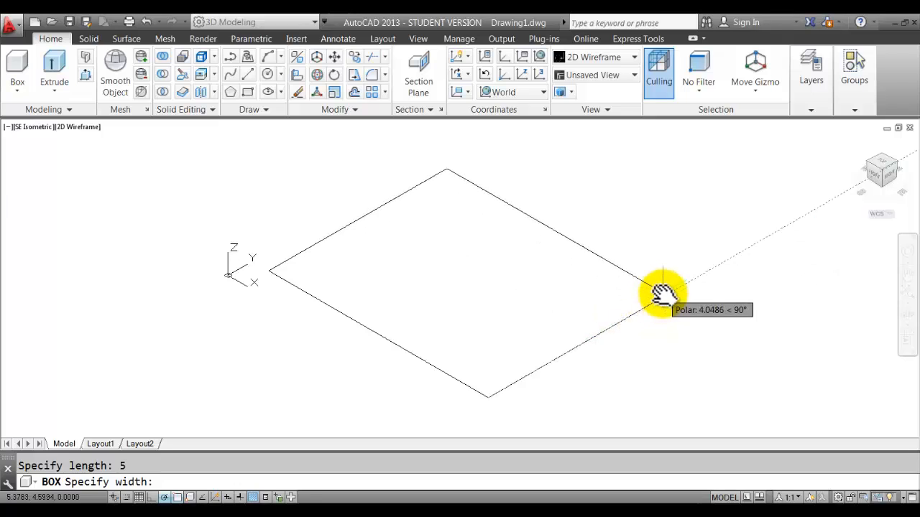
type("2")
key("Return")
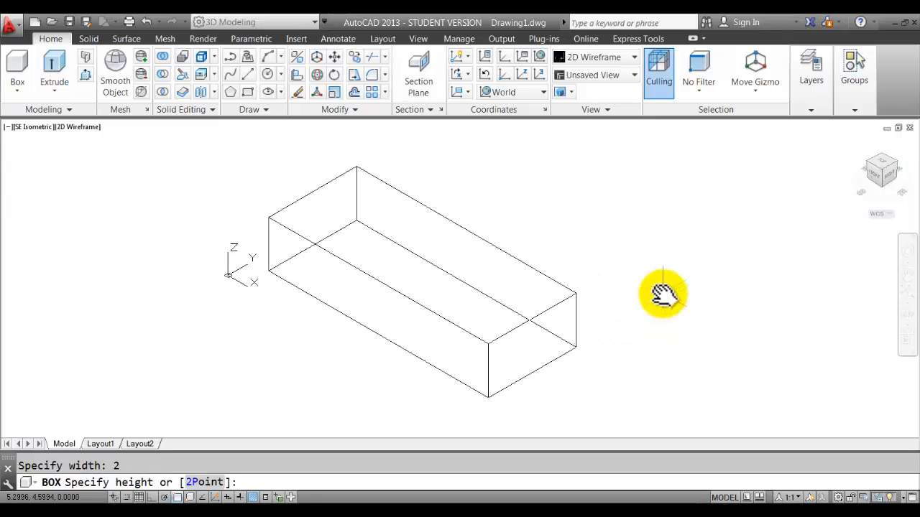
Check the block's height on the worksheet and complete the box with a height of 2.5.
left_click(544, 503)
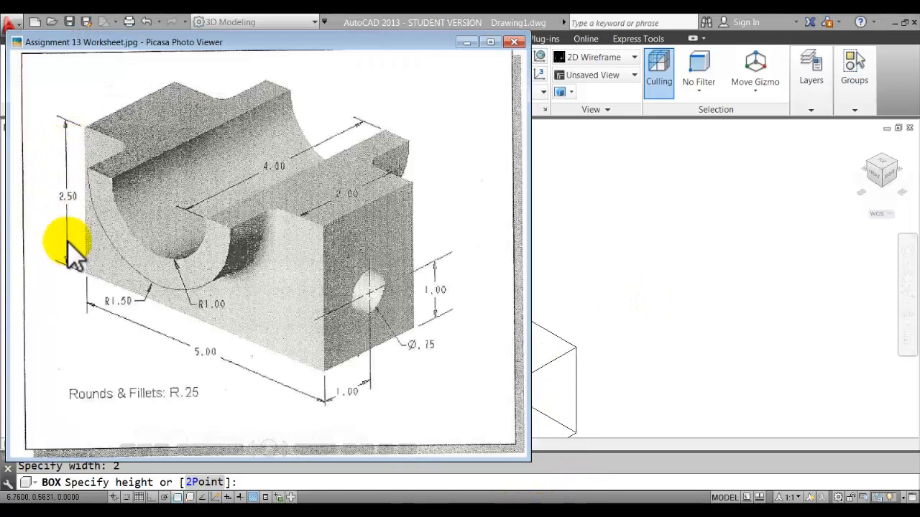
left_click(535, 514)
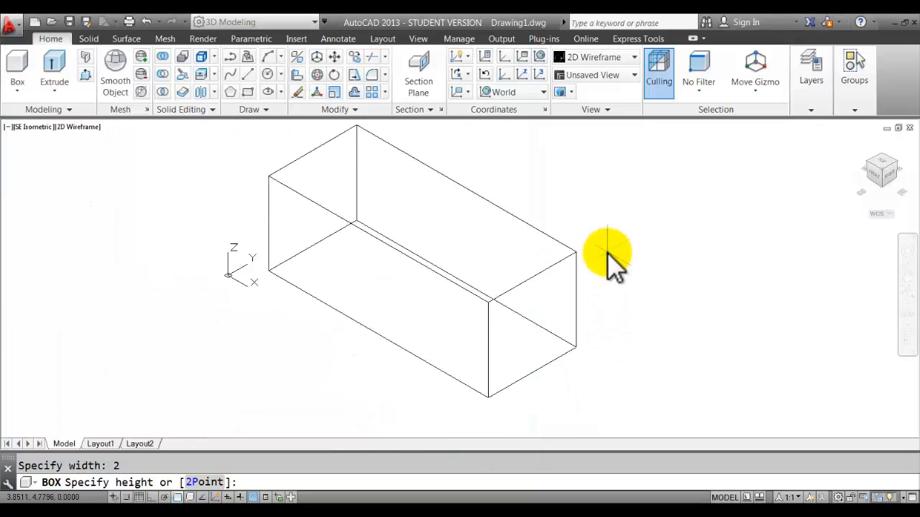
key("Return")
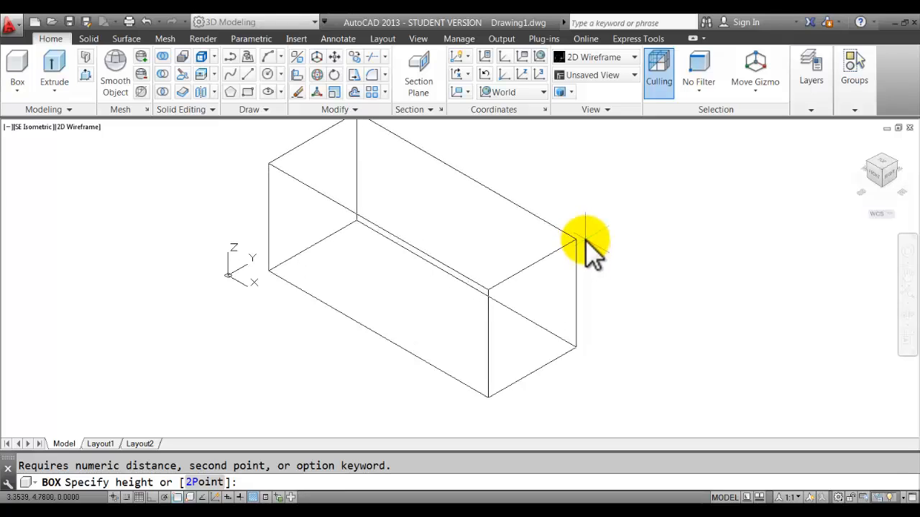
type("2.5")
key("Return")
Display the box in the Conceptual visual style.
middle_click_drag(585, 192, 532, 226)
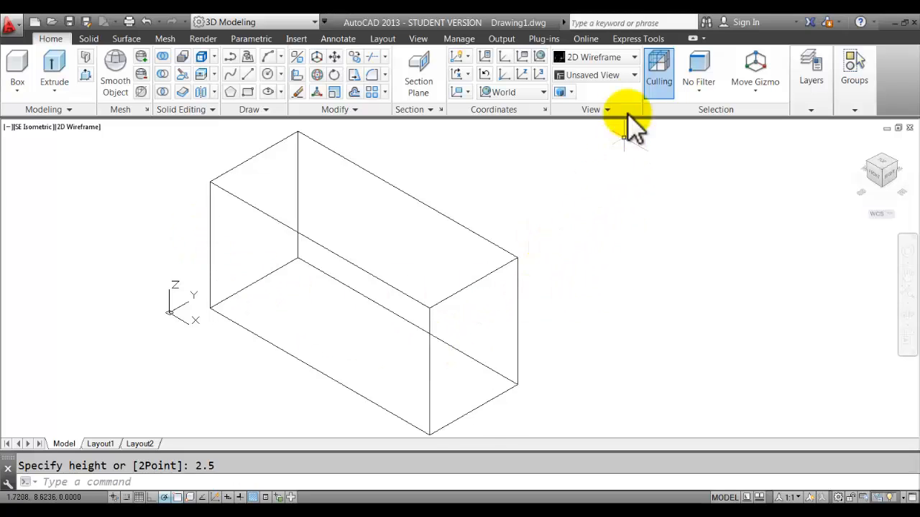
left_click(617, 57)
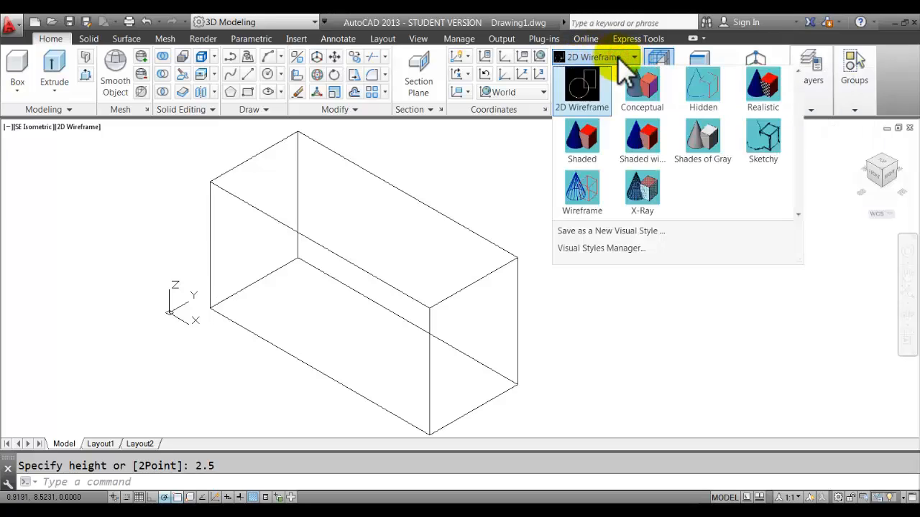
left_click(644, 93)
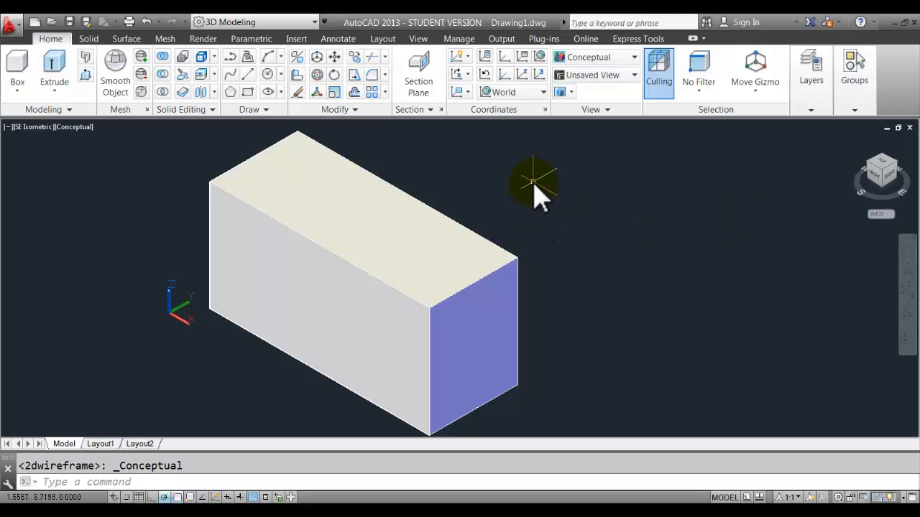
Set the uniform background colour for 3D parallel projection to White in the display options and apply it.
right_click(535, 189)
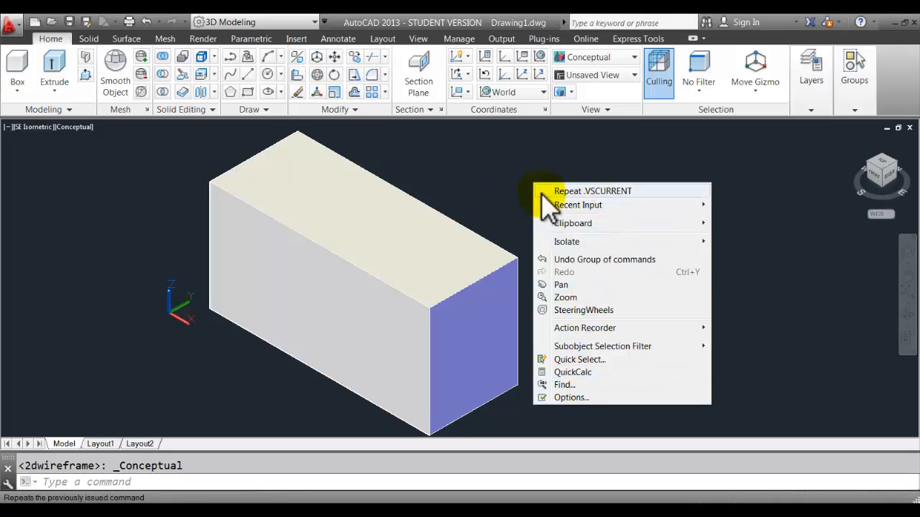
left_click(571, 397)
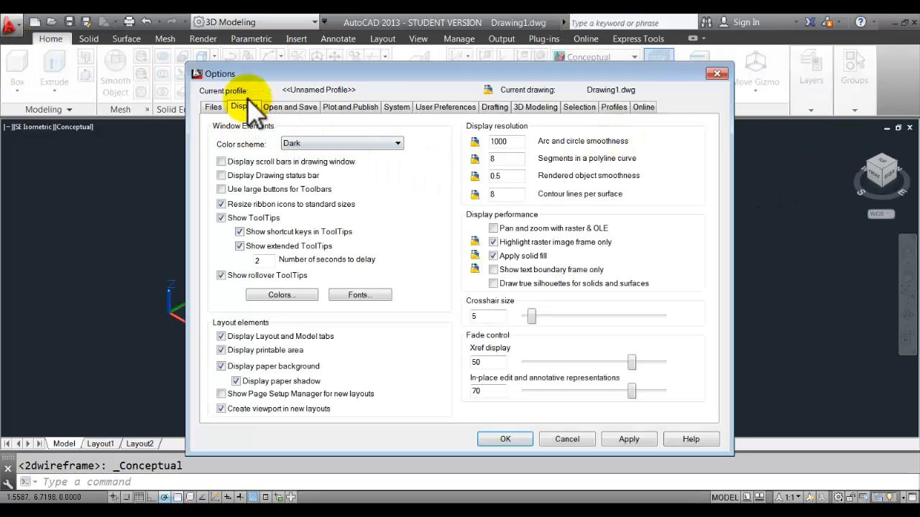
left_click(282, 296)
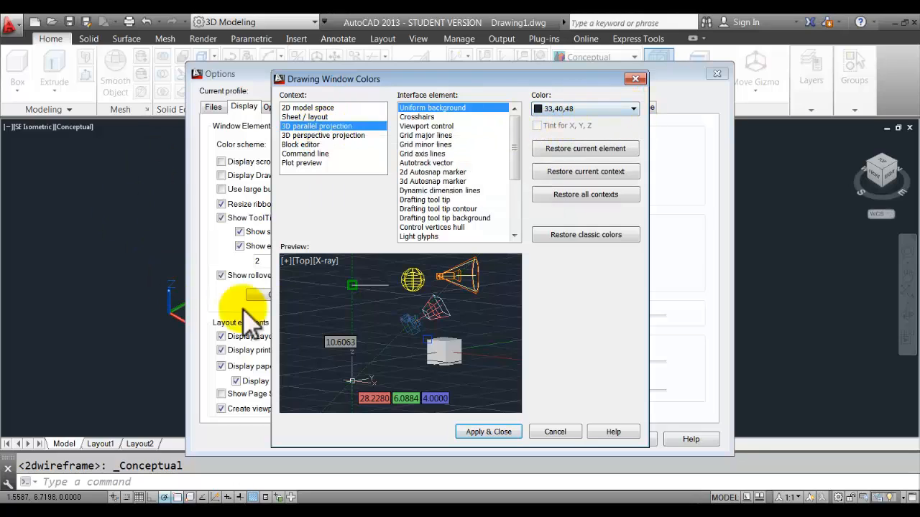
left_click(606, 110)
left_click(577, 190)
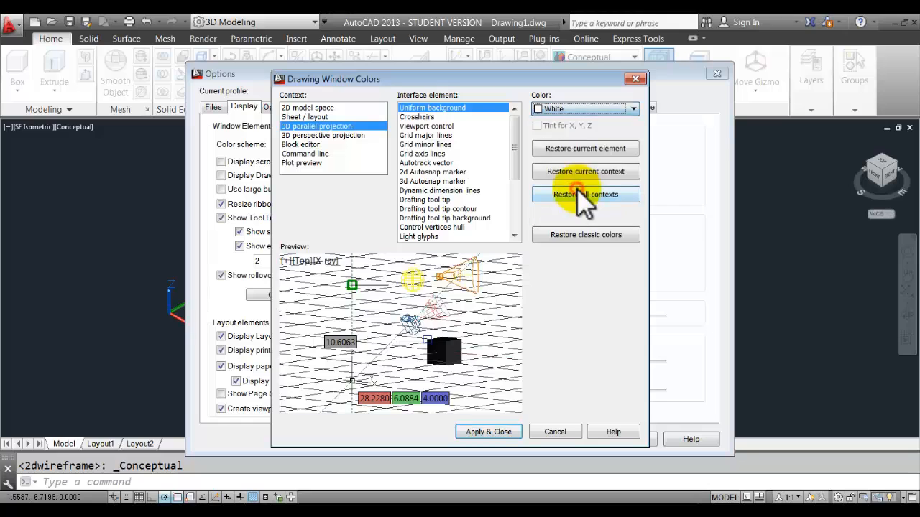
left_click(496, 433)
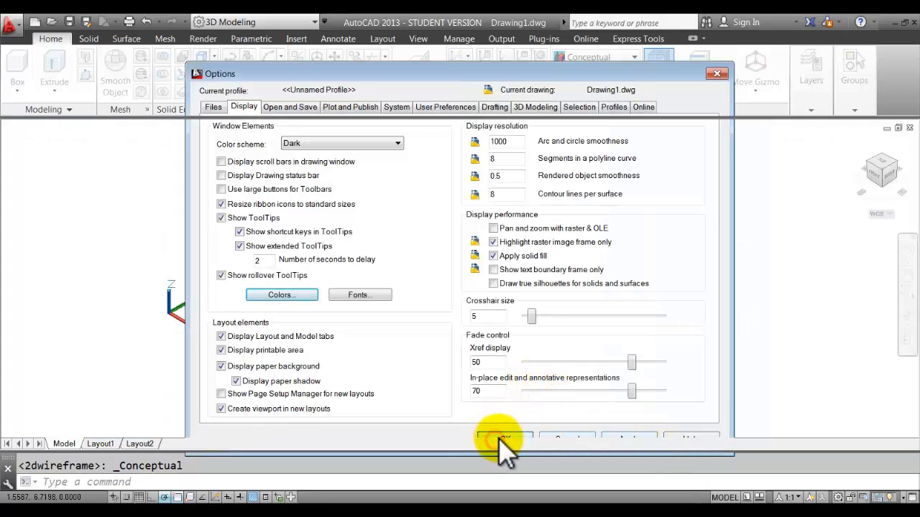
left_click(499, 439)
Consult the worksheet, review the active object snap modes, and turn on Dynamic UCS.
scroll(568, 327, "down", 3)
middle_click_drag(589, 328, 479, 335)
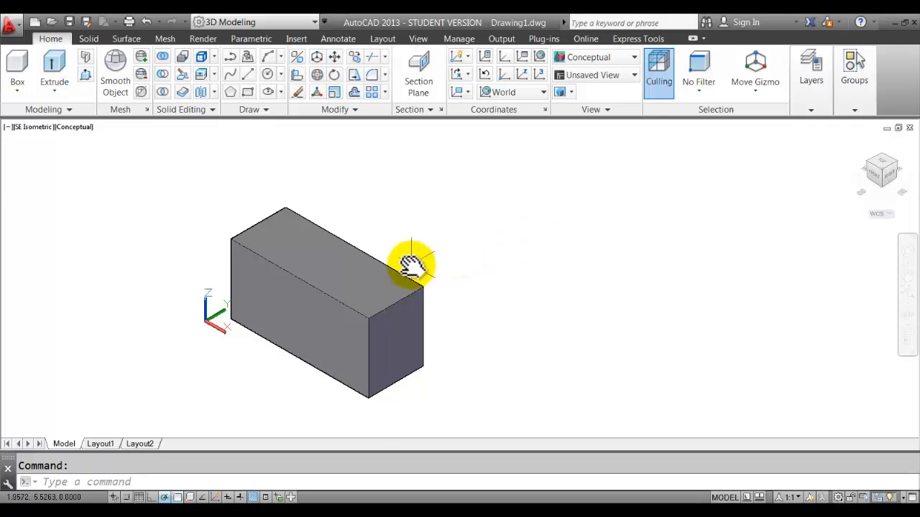
scroll(412, 265, "up", 2)
middle_click_drag(416, 265, 491, 215)
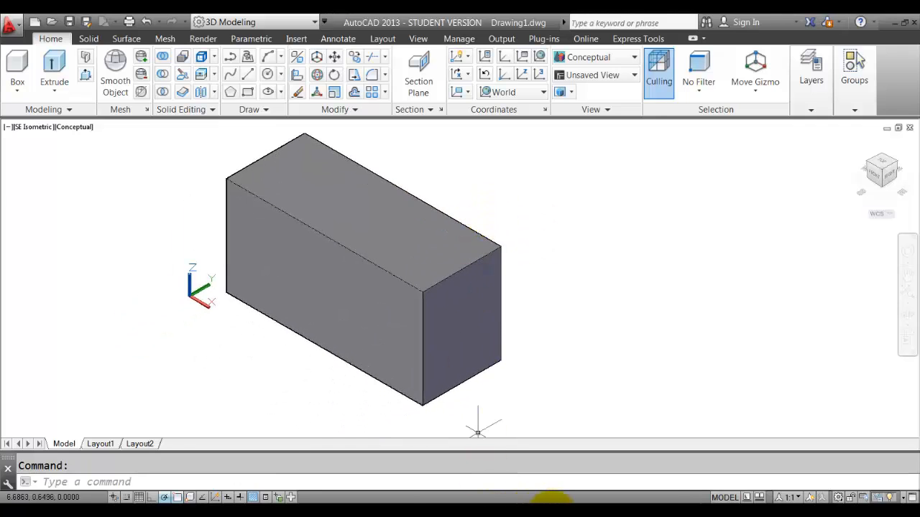
left_click(553, 503)
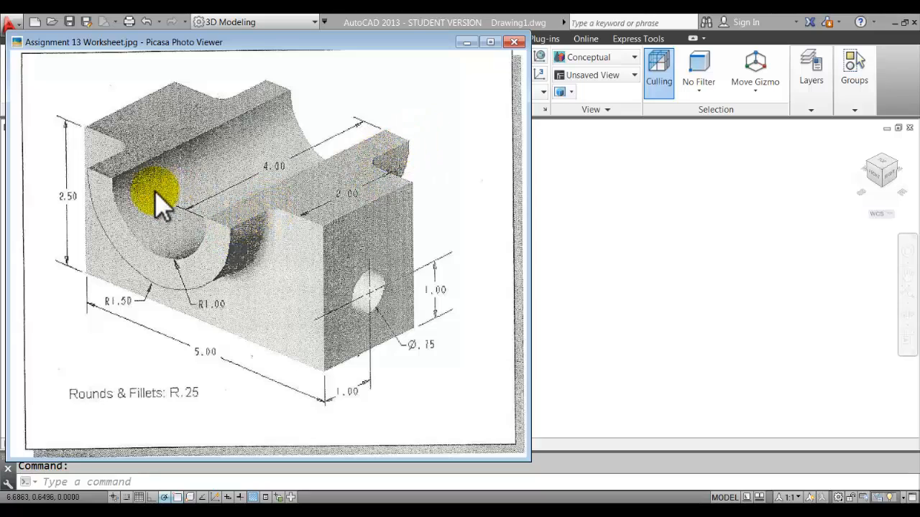
left_click(572, 317)
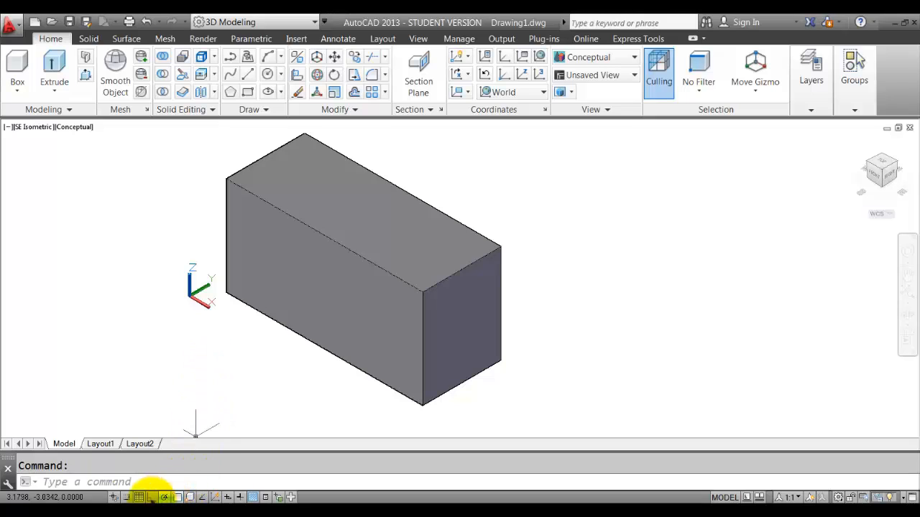
right_click(180, 498)
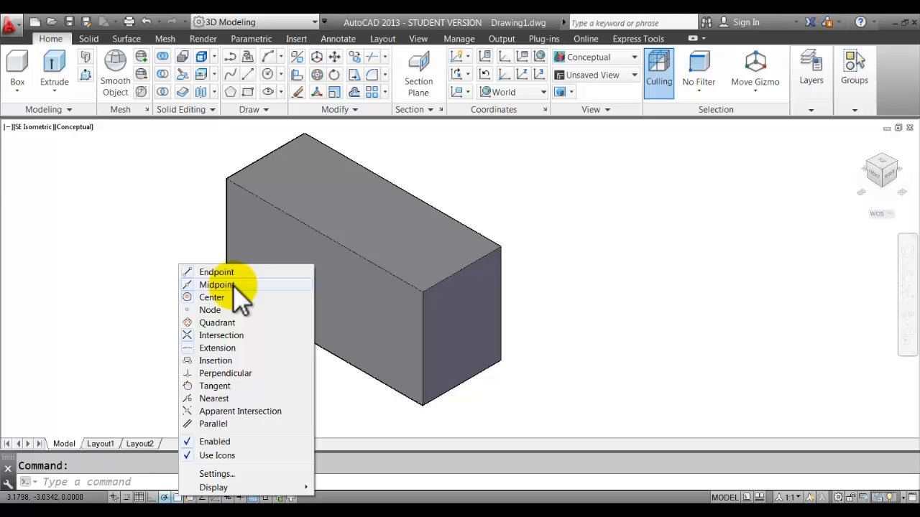
key("Escape")
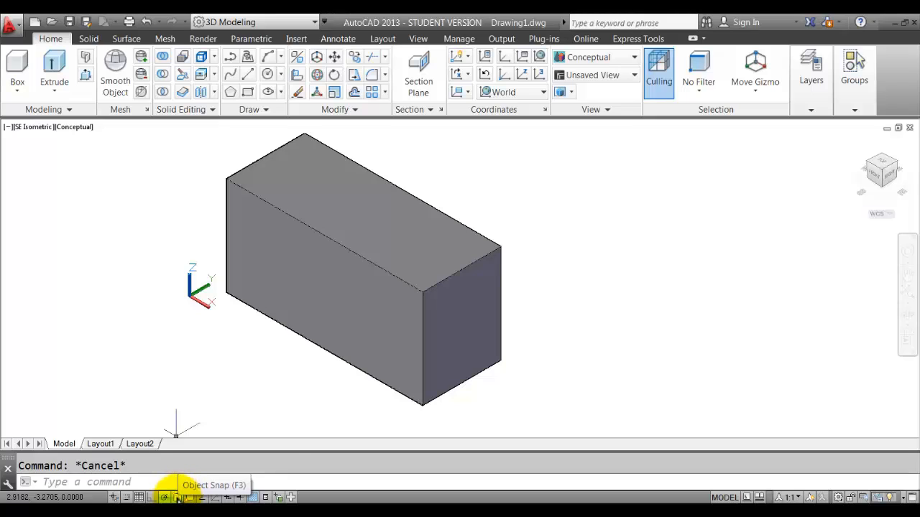
left_click(215, 497)
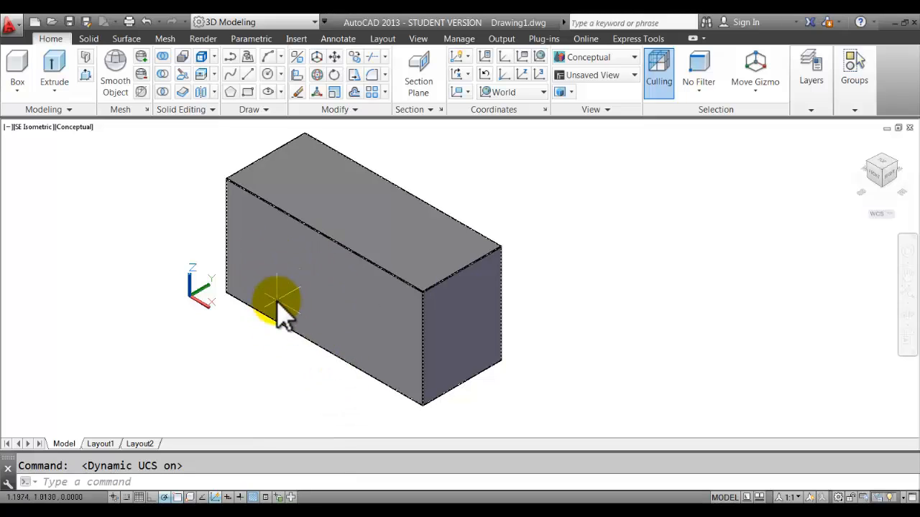
Check the worksheet and draw a circle of radius 1 on the box's front face, centred on the midpoint of its top edge.
left_click(278, 72)
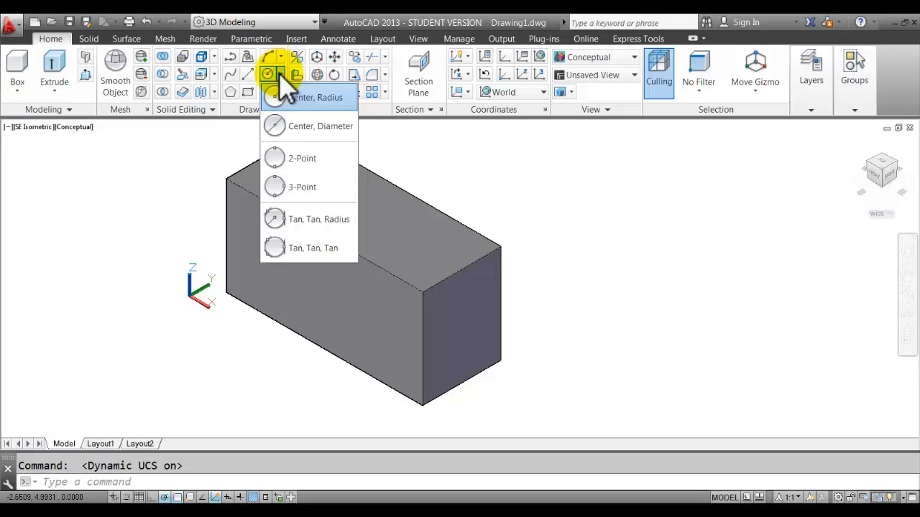
left_click(546, 513)
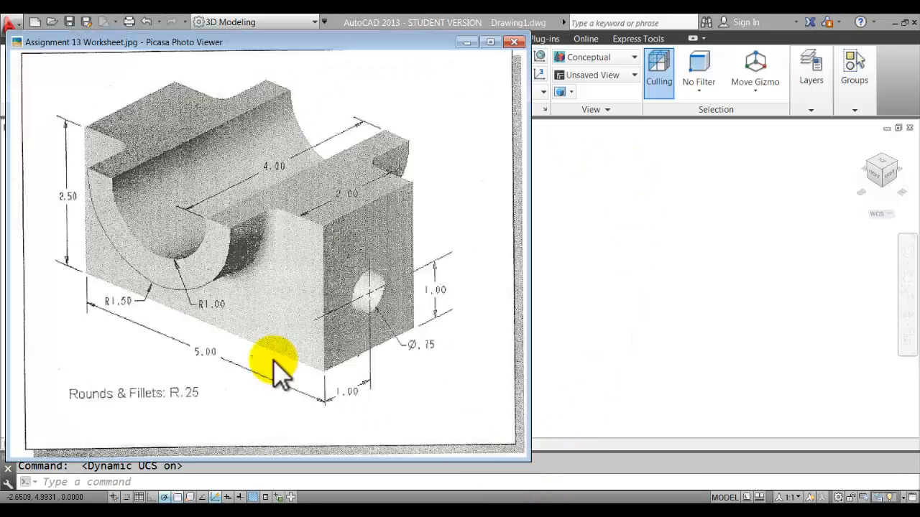
left_click(588, 252)
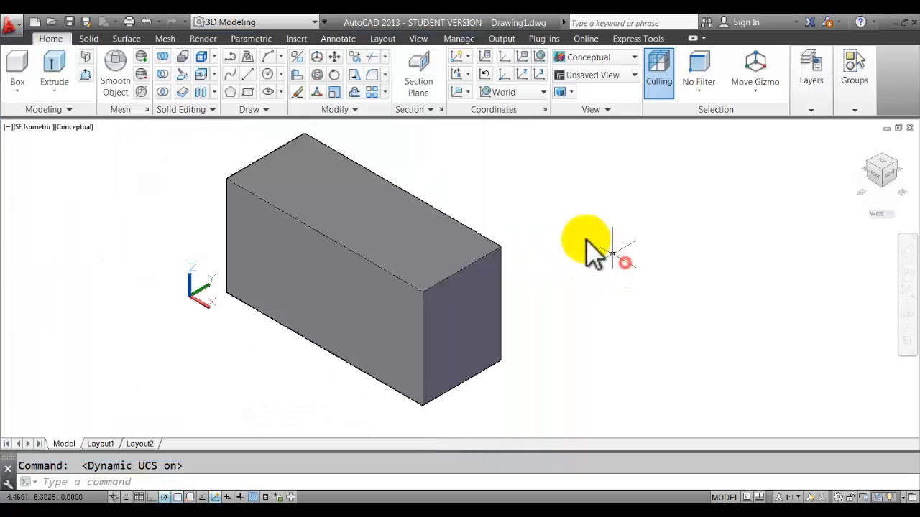
left_click(279, 75)
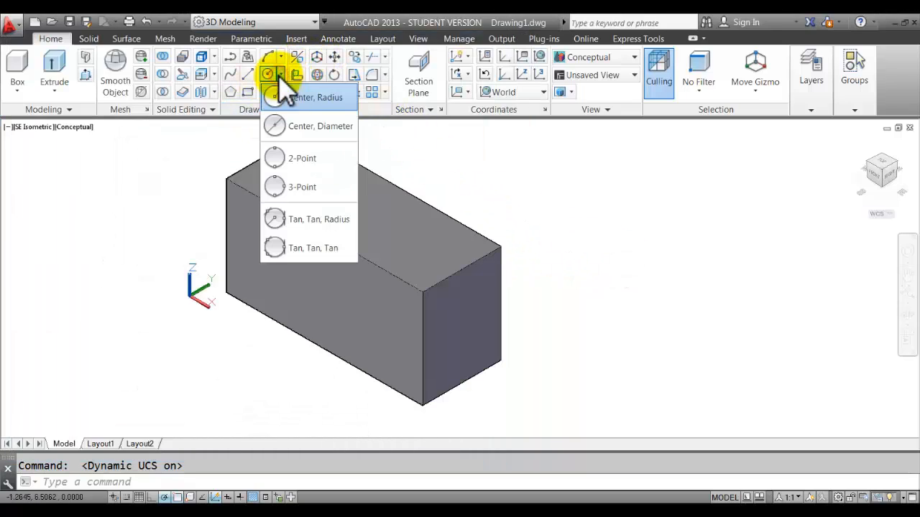
left_click(319, 100)
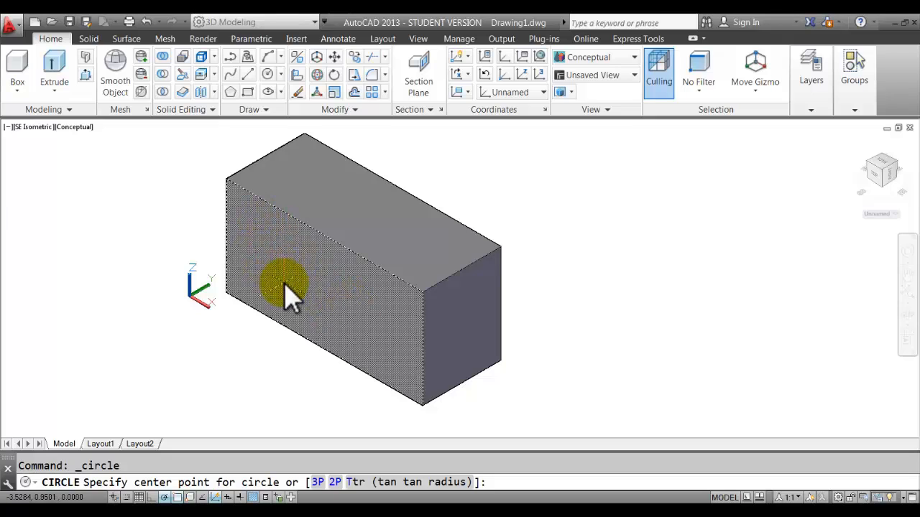
left_click(325, 239)
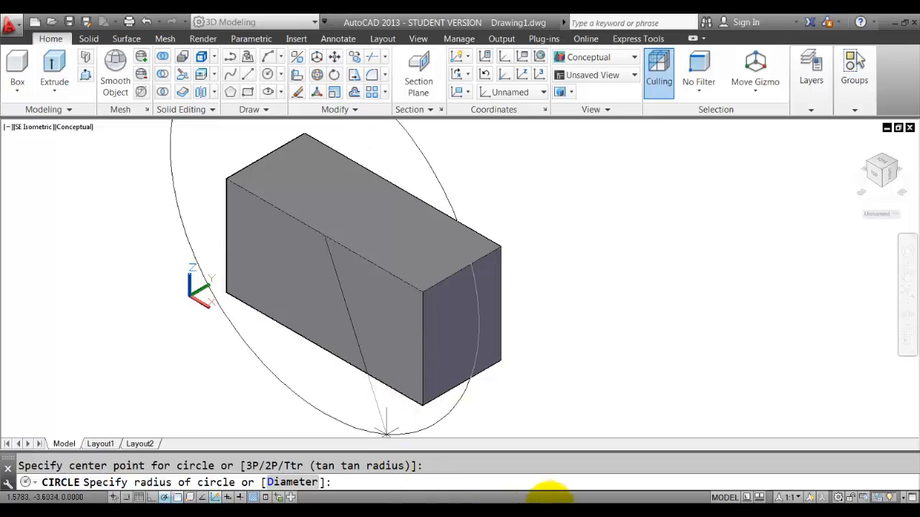
left_click(554, 503)
left_click(552, 503)
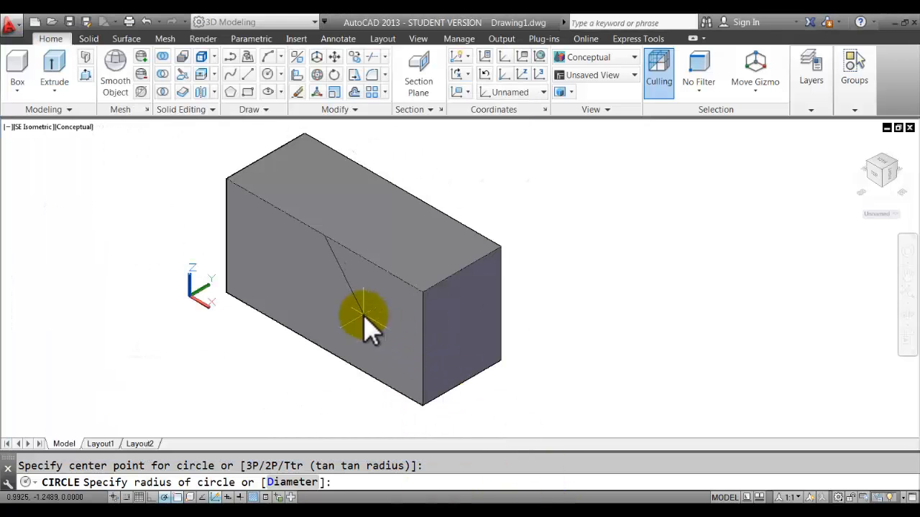
type("1")
key("Return")
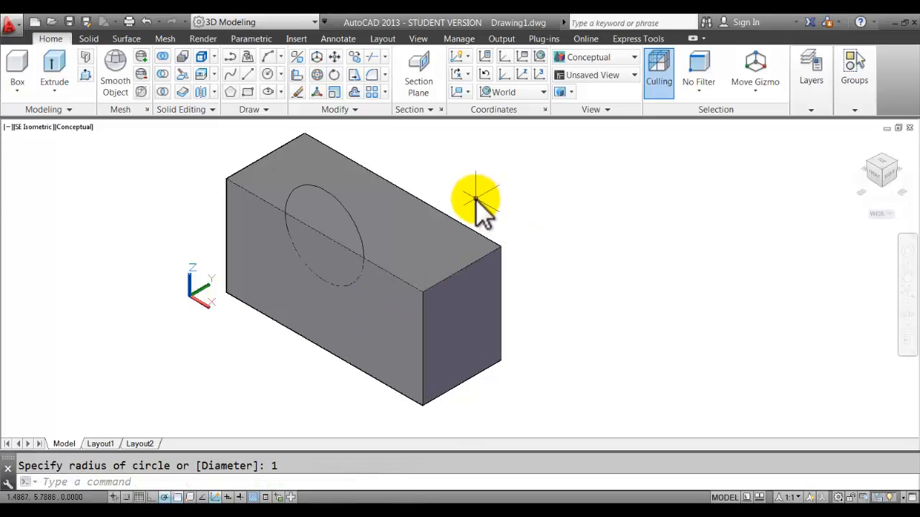
Draw a concentric circle of radius 1.5 around the first on the front face, consulting the worksheet for the outer radius.
left_click(282, 74)
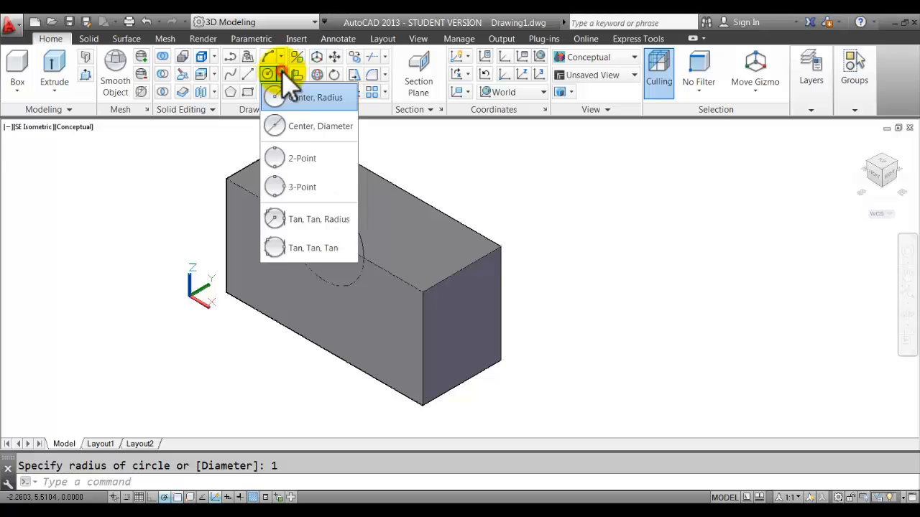
left_click(317, 96)
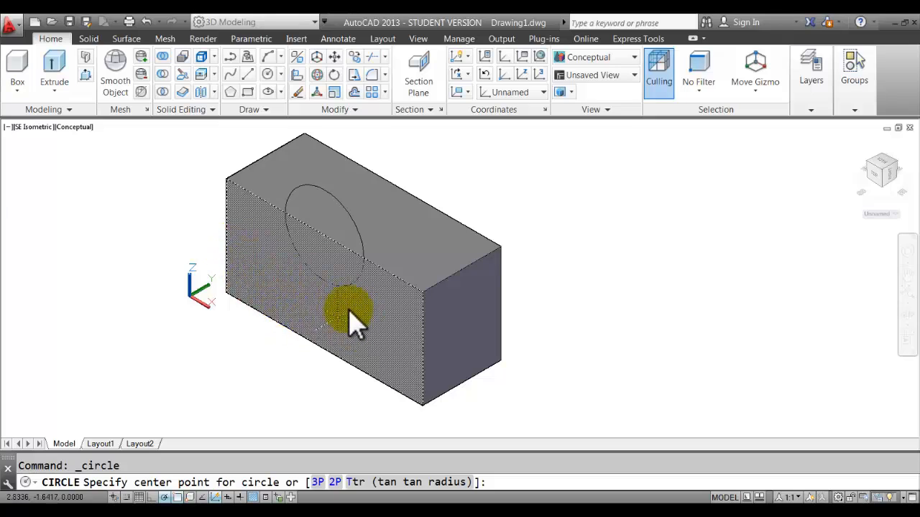
left_click(324, 241)
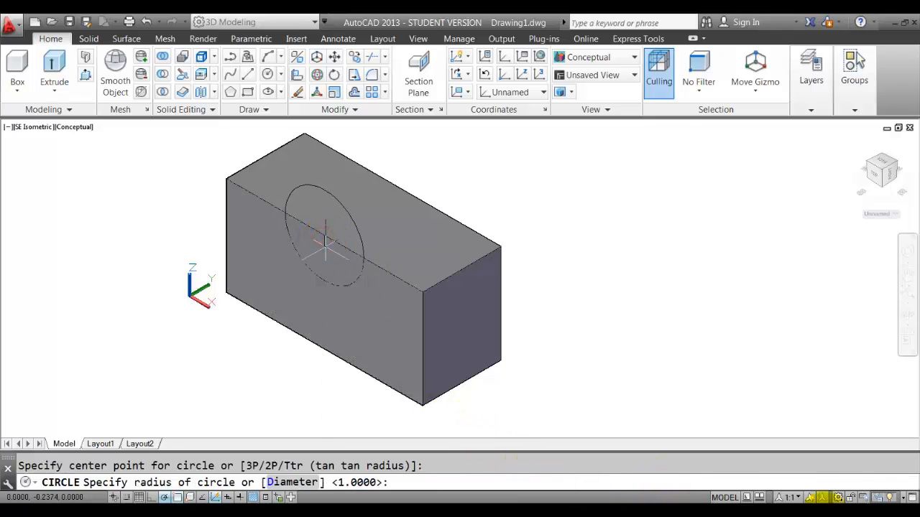
left_click(539, 513)
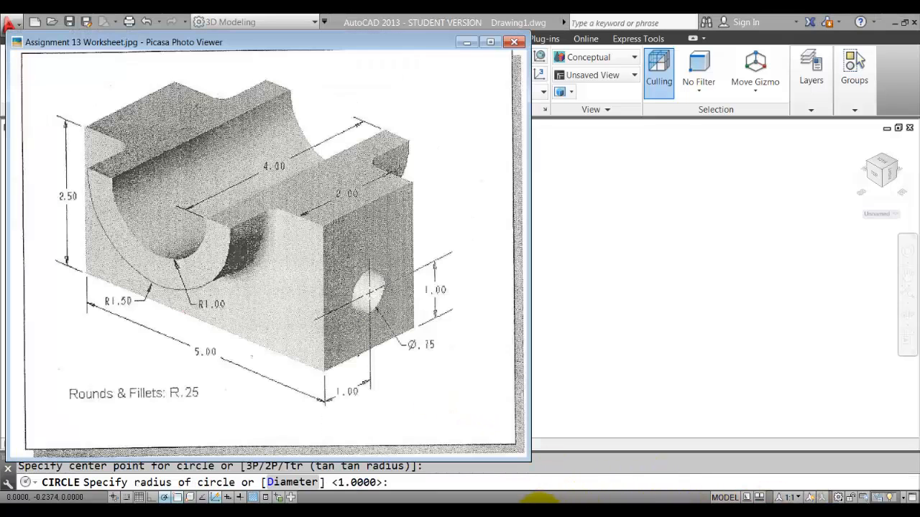
left_click(541, 511)
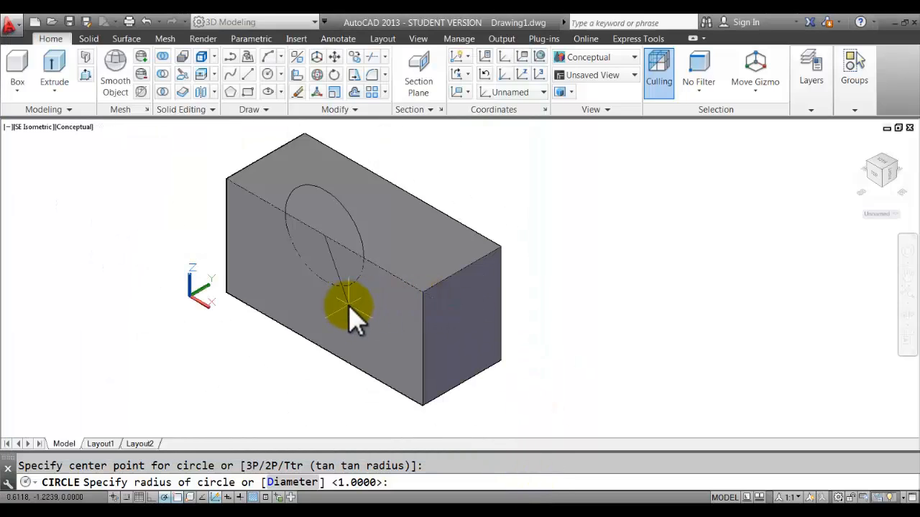
type("1.5")
key("Return")
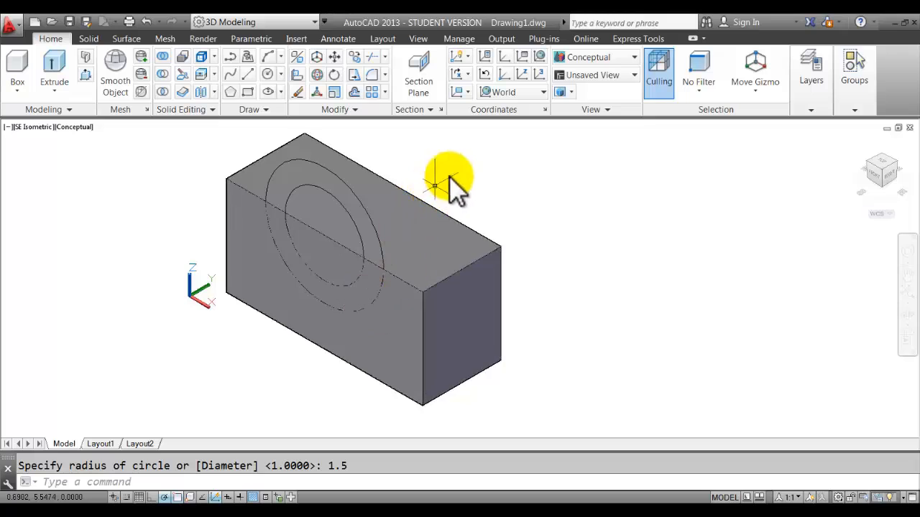
Display the model in the 2D Wireframe visual style.
middle_click_drag(449, 176, 431, 193)
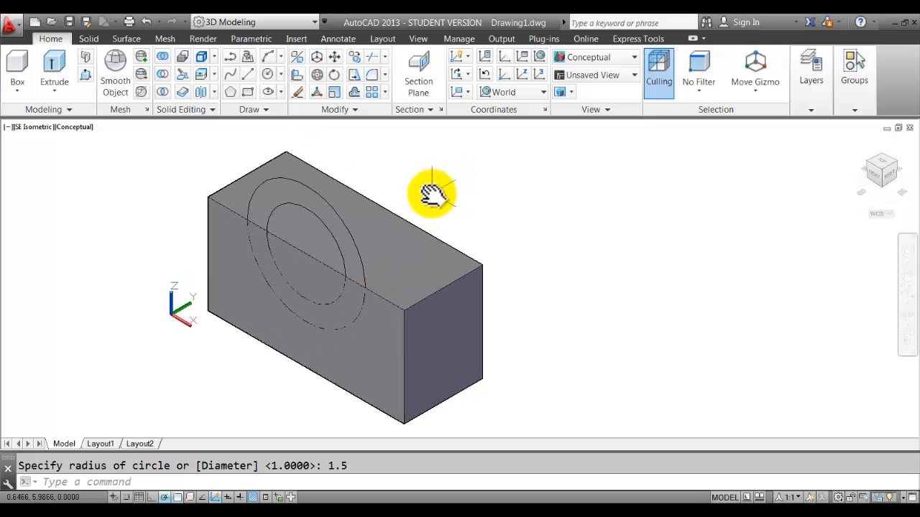
left_click(624, 58)
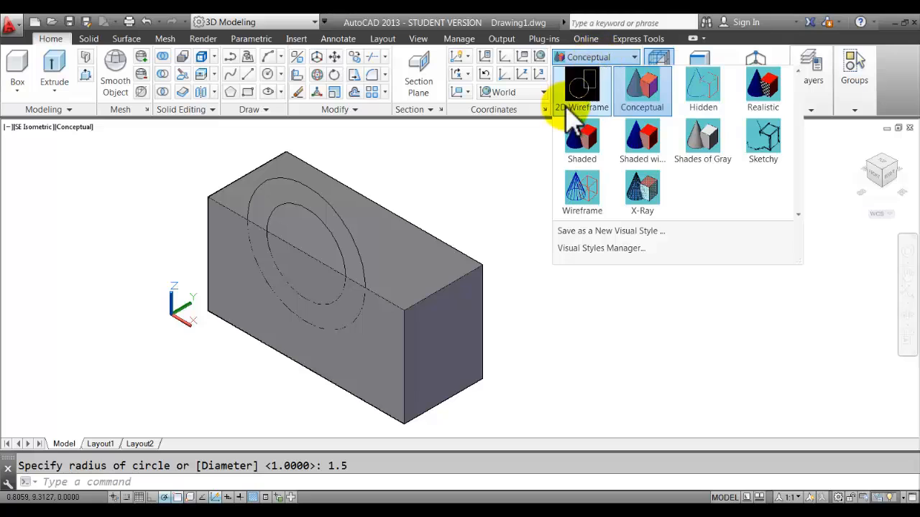
left_click(584, 90)
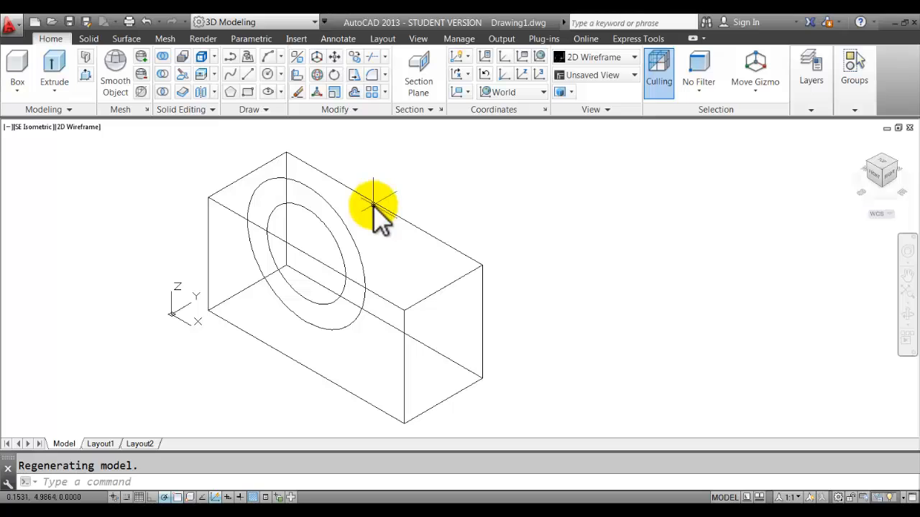
Copy both circles from their centre on the front top edge to the midpoint of the box's rear top edge.
mouse_move(373, 205)
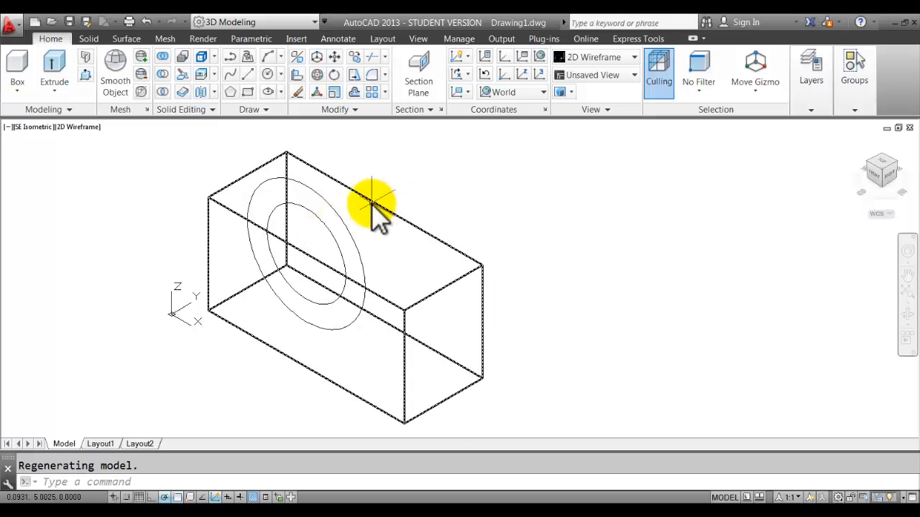
left_click(354, 59)
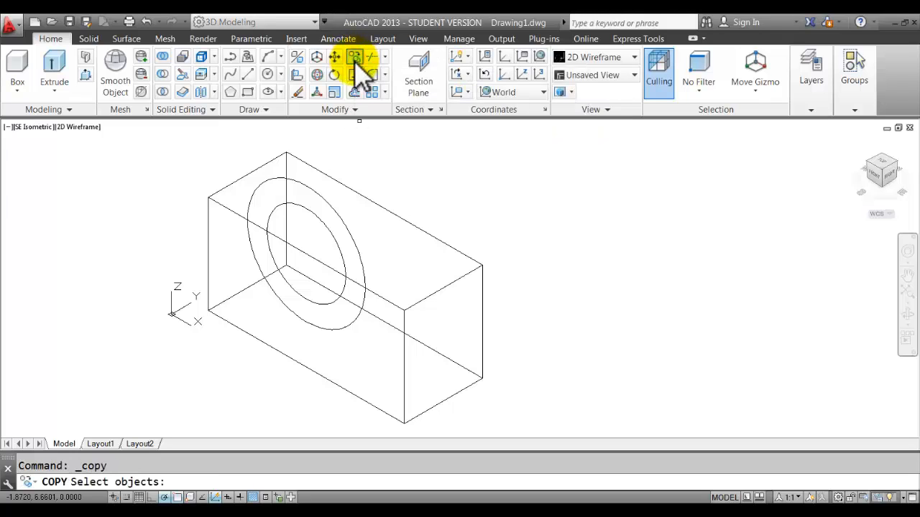
left_click(346, 224)
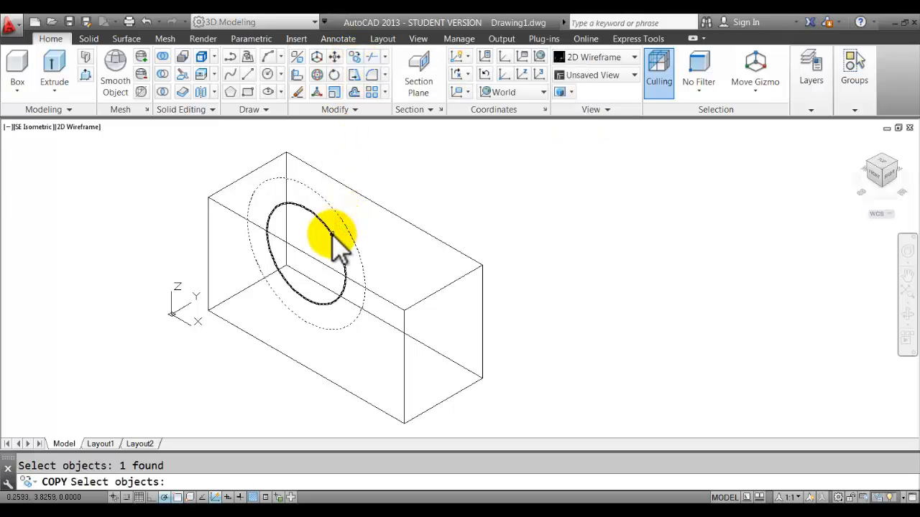
left_click(332, 235)
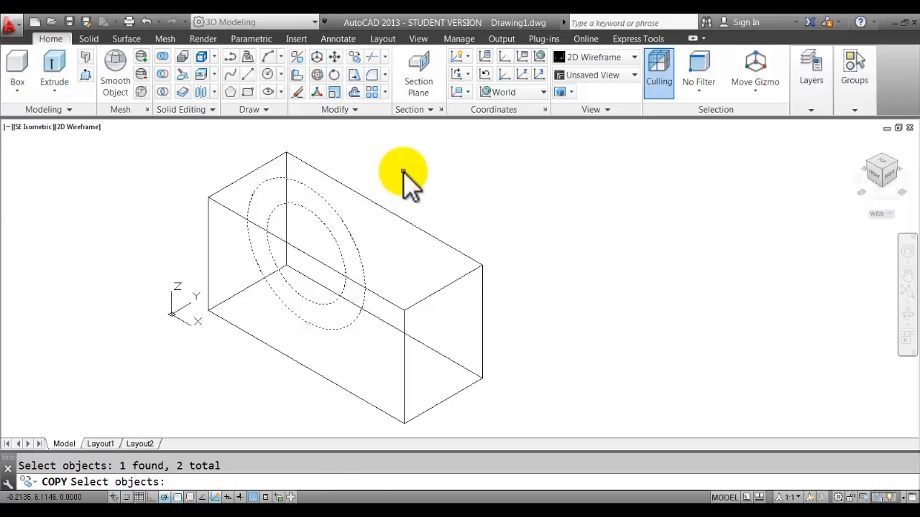
key("Return")
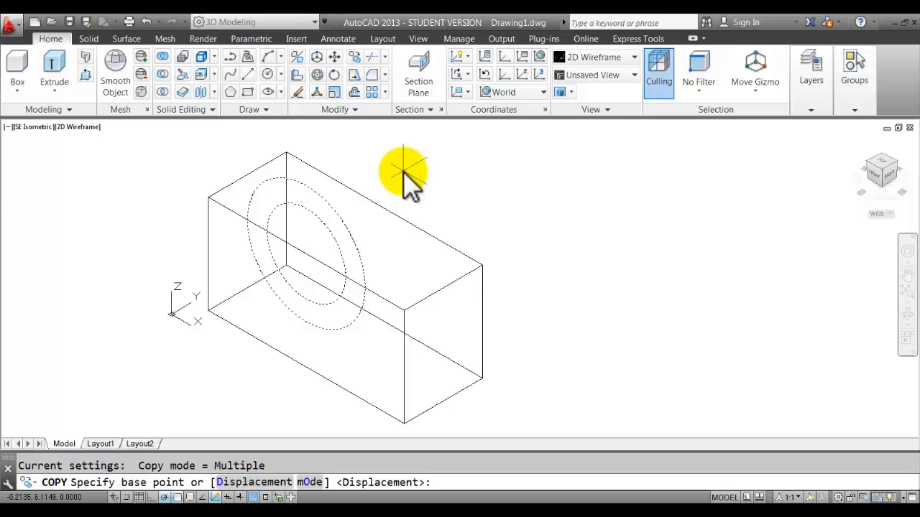
left_click(306, 256)
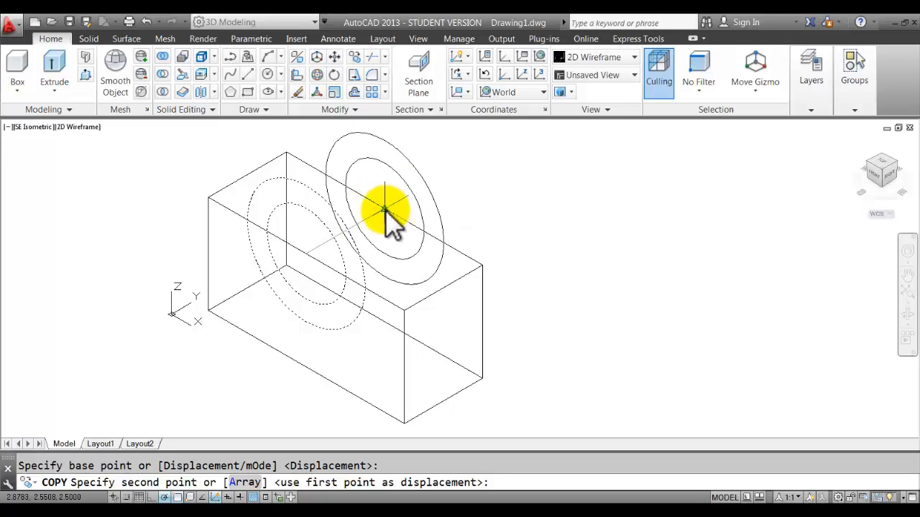
left_click(385, 210)
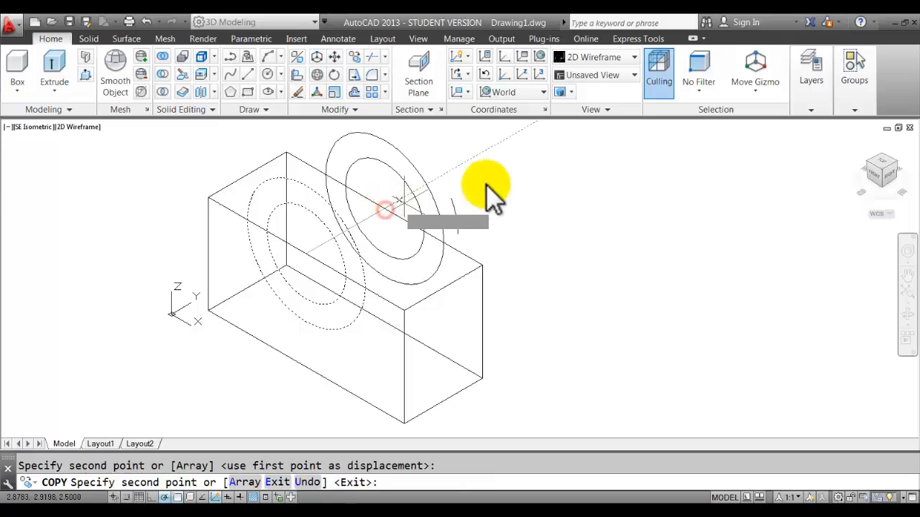
right_click(505, 212)
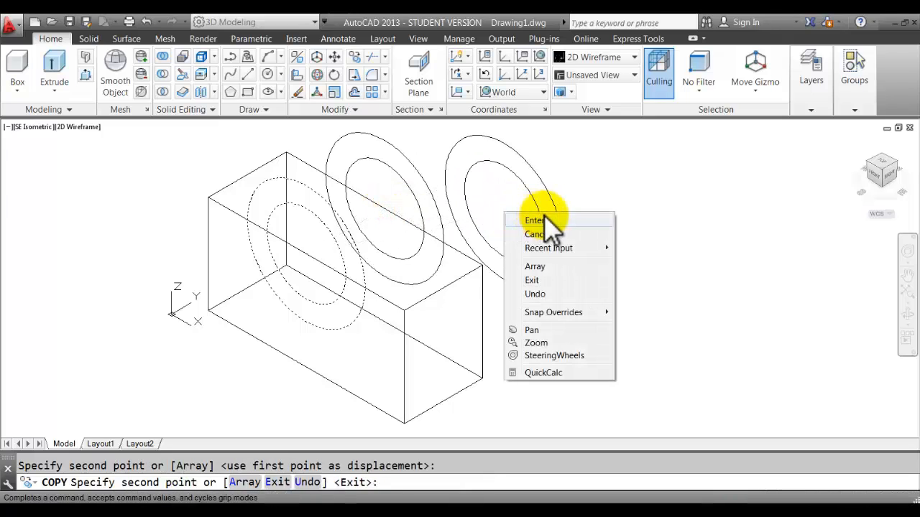
left_click(545, 218)
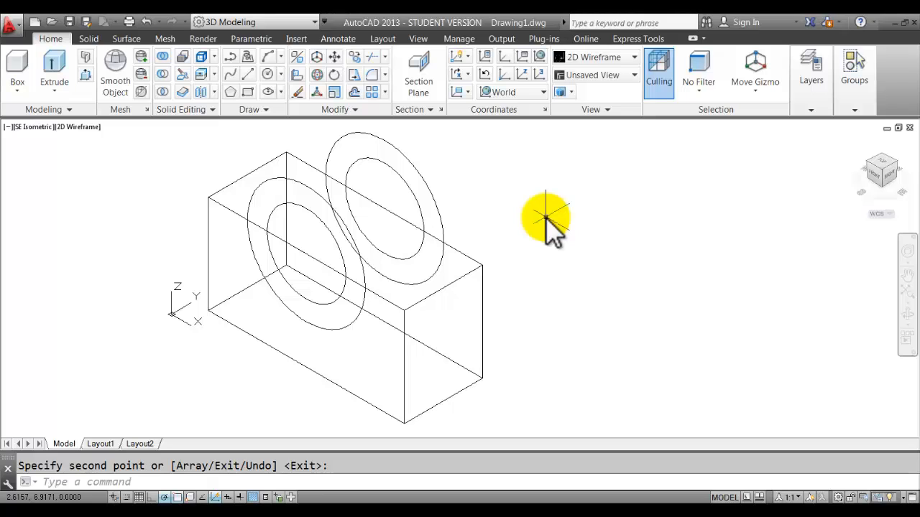
Restore the Conceptual visual style and Presspull the half-ring area between the circles on the front face outward by 1.
left_click(603, 56)
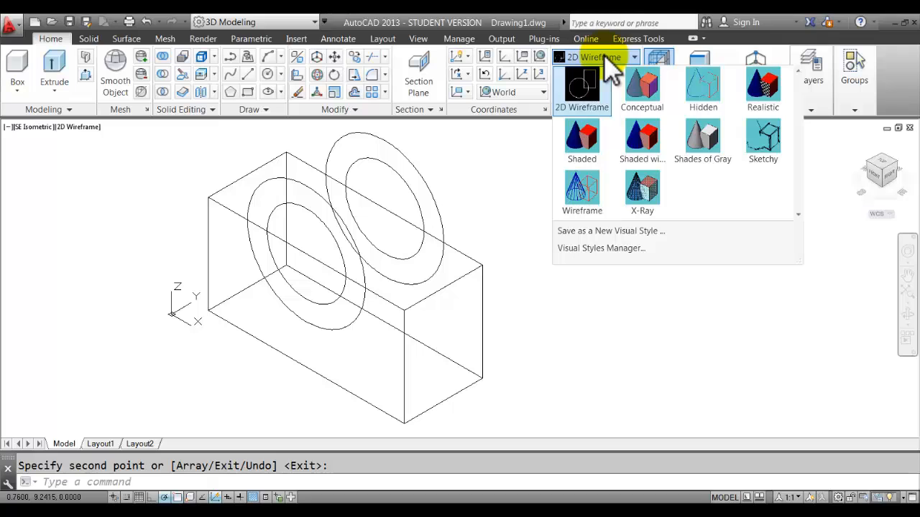
left_click(641, 85)
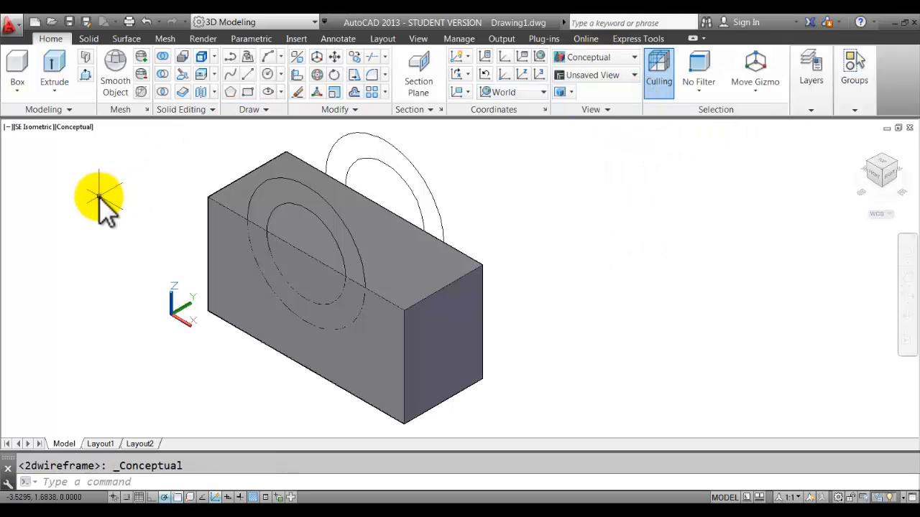
left_click(86, 75)
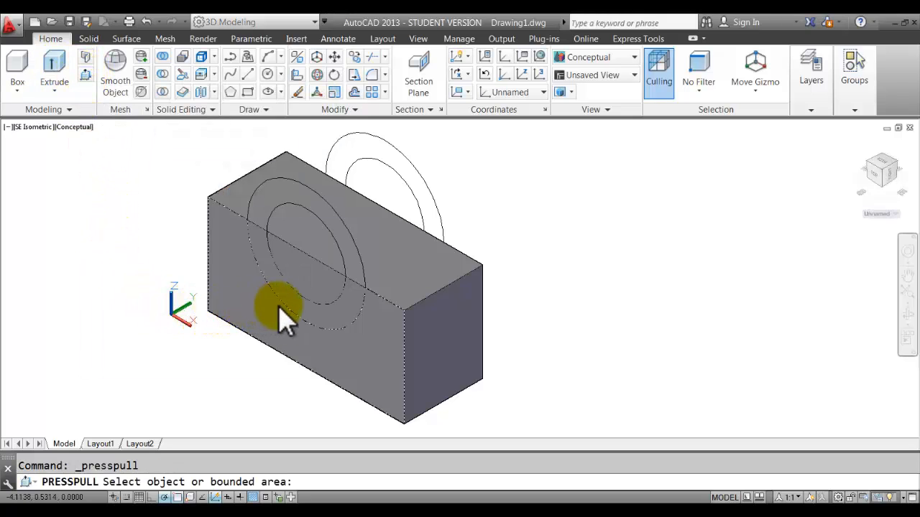
scroll(287, 301, "up", 2)
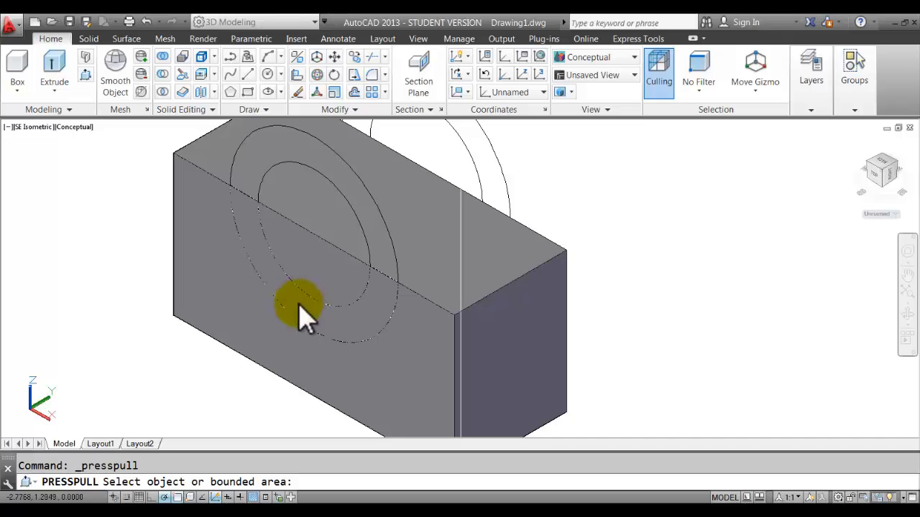
left_click(266, 323)
scroll(138, 376, "down", 2)
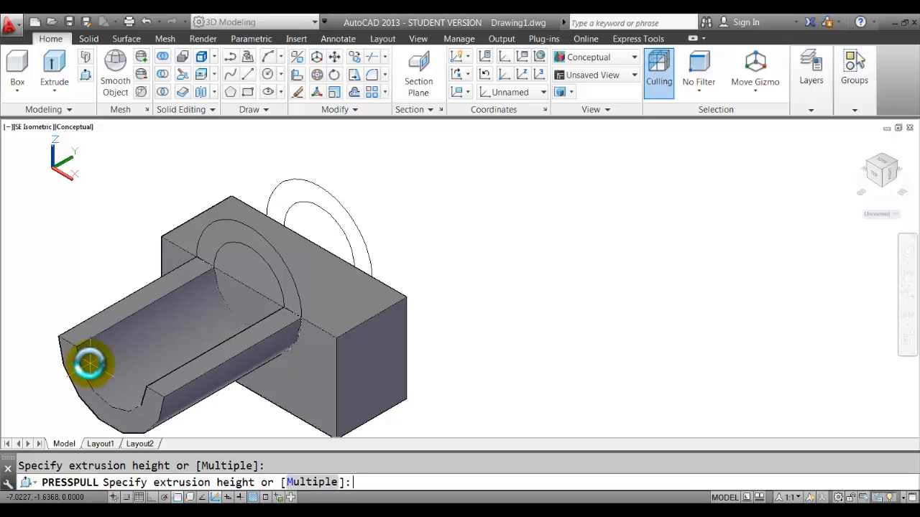
type("1")
key("Return")
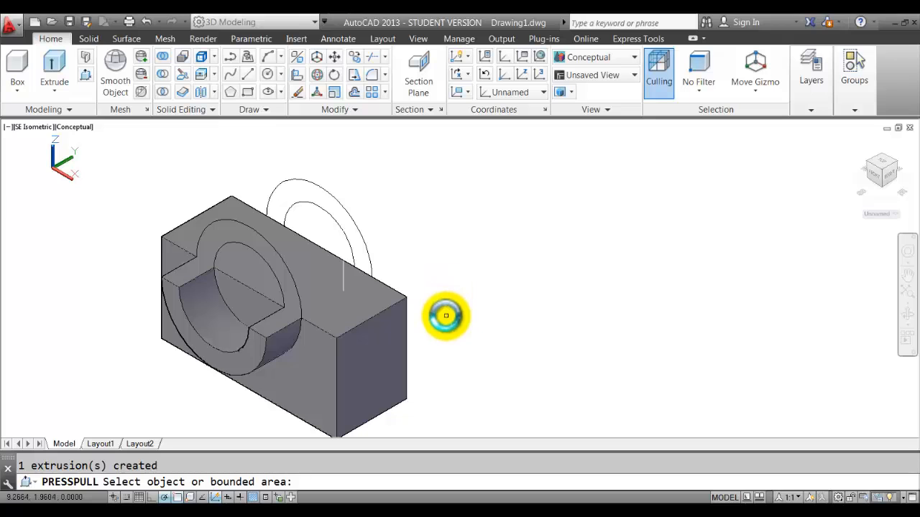
Presspull the half-ring area between the copied circles on the rear face outward by 1.
middle_click_drag(460, 320, 335, 323, "shift")
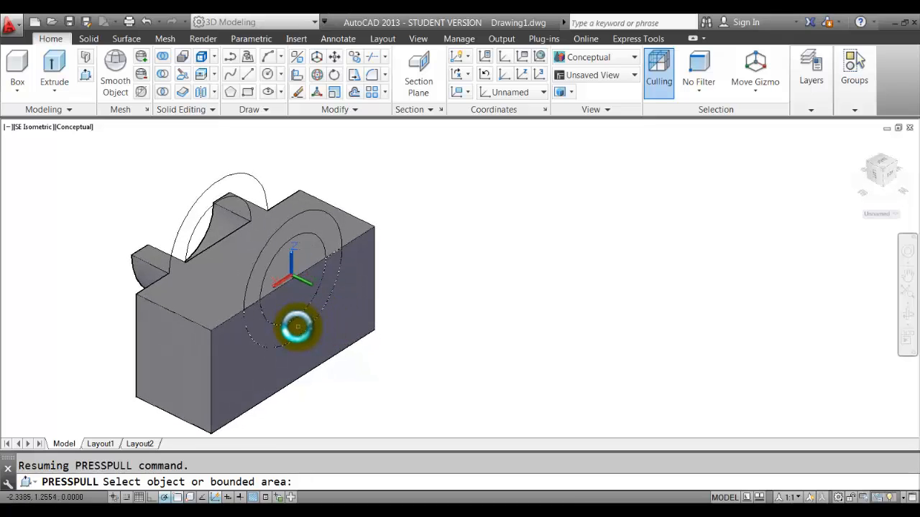
left_click(297, 327)
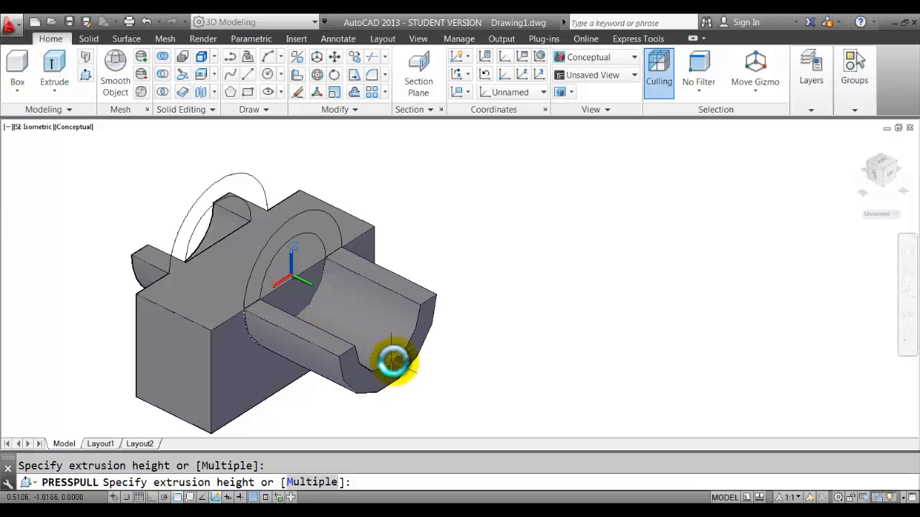
type("1")
key("Return")
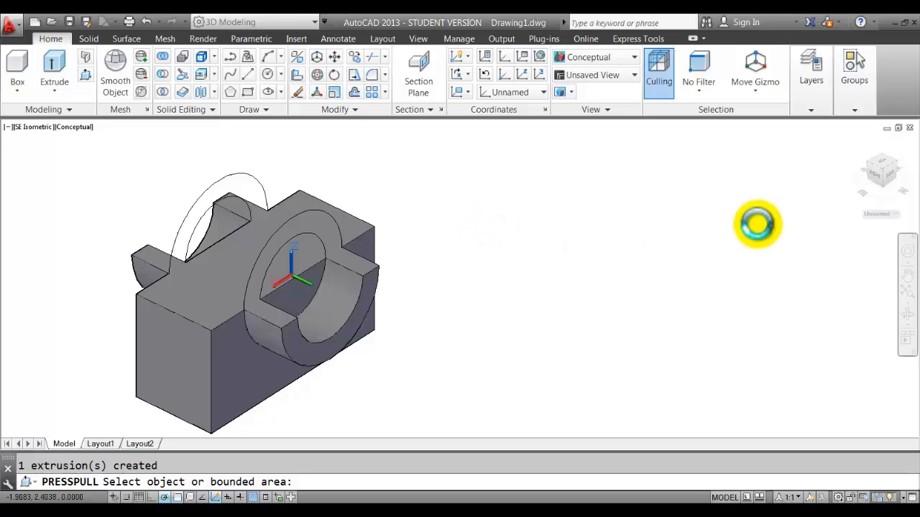
Presspull the half-circle area inside the front half ring backward past the rear face to cut the half-round channel through the box.
left_click(907, 251)
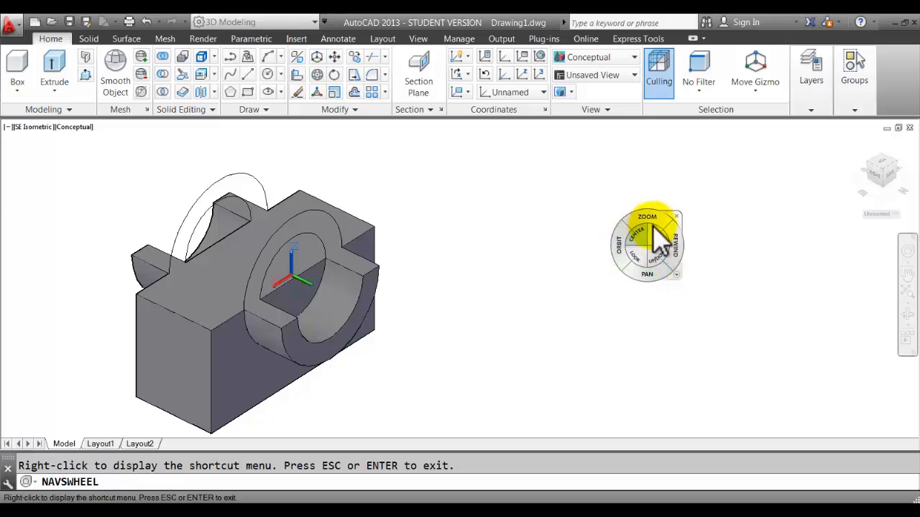
left_click_drag(618, 249, 546, 273)
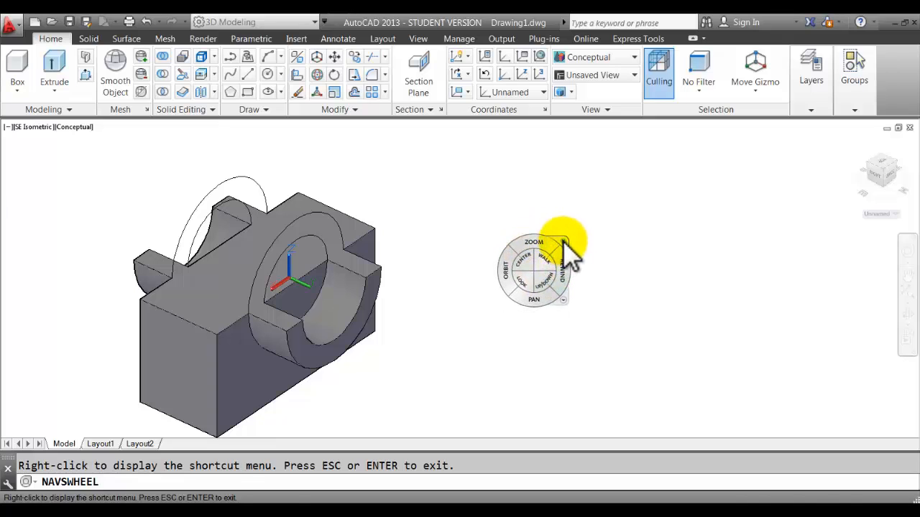
left_click(563, 241)
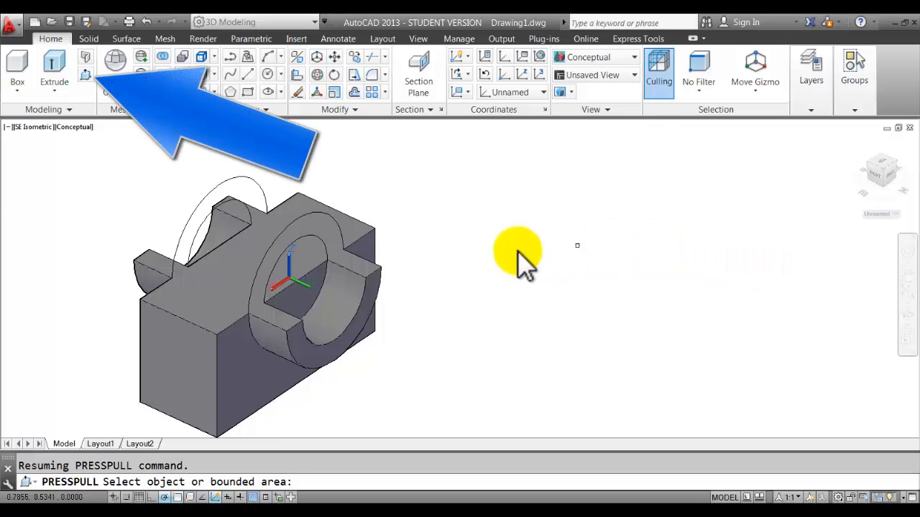
middle_click_drag(554, 242, 661, 240)
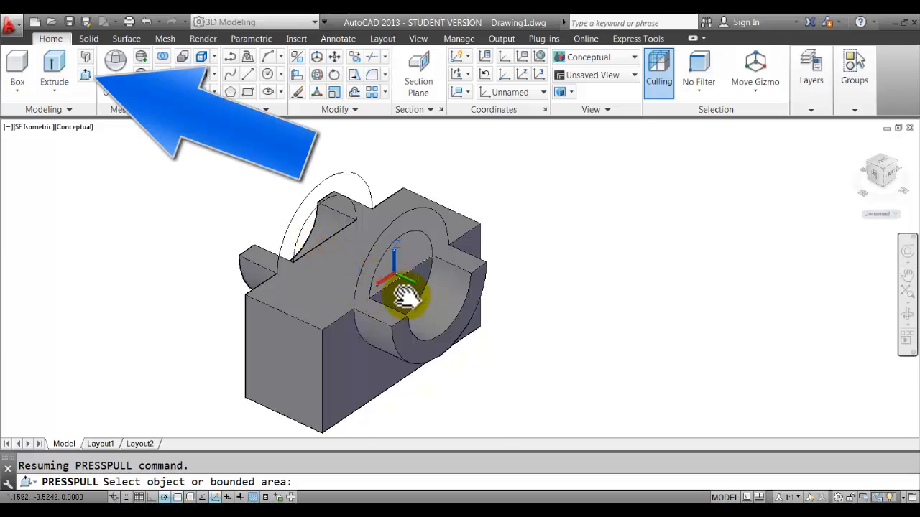
scroll(407, 297, "up", 2)
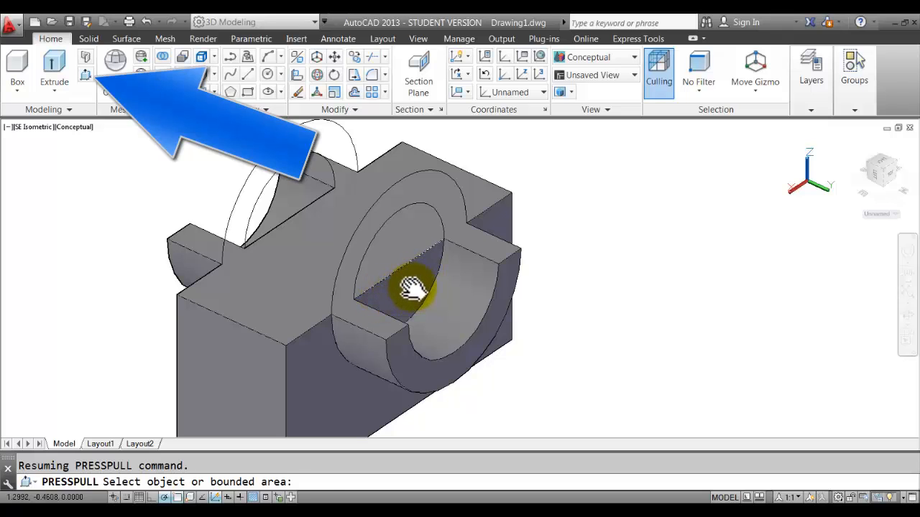
left_click(413, 289)
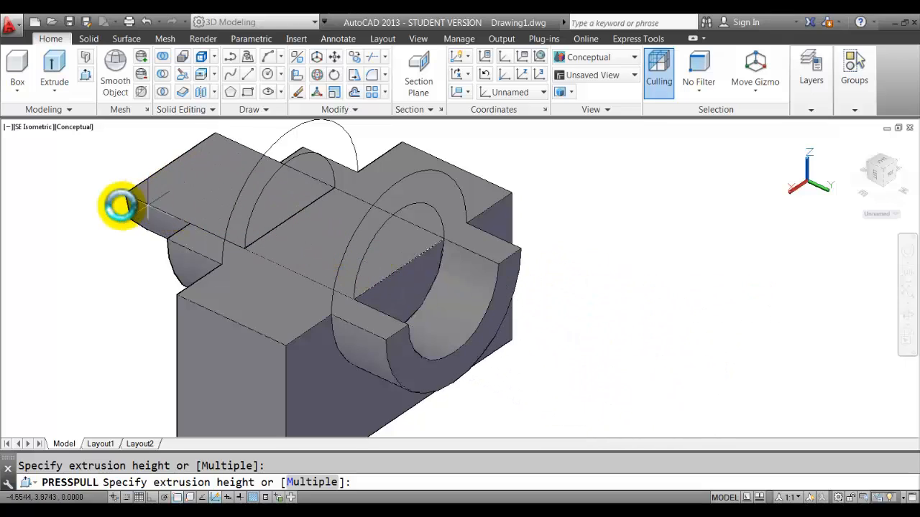
left_click(90, 228)
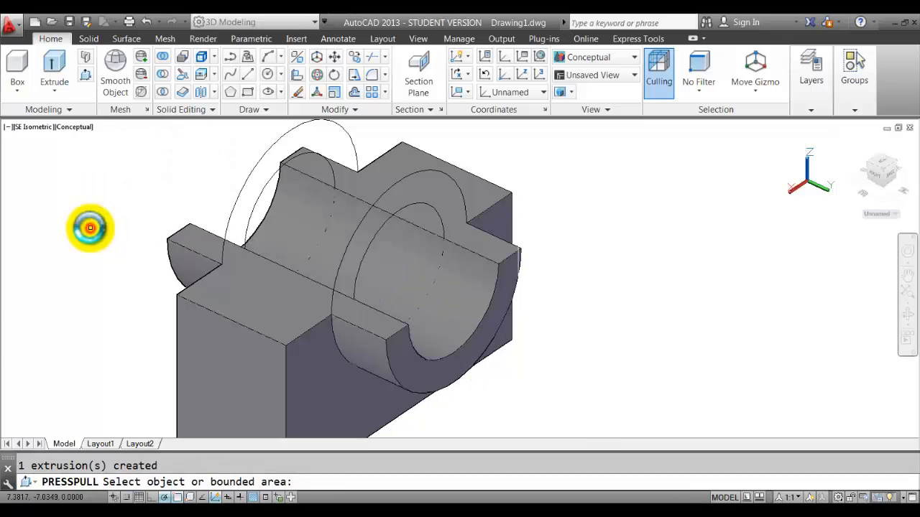
scroll(88, 225, "down", 3)
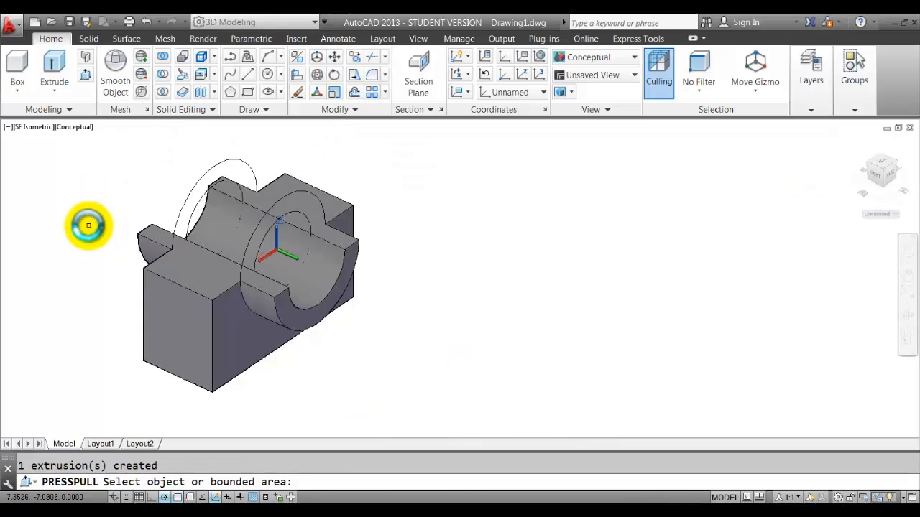
middle_click_drag(89, 226, 151, 235)
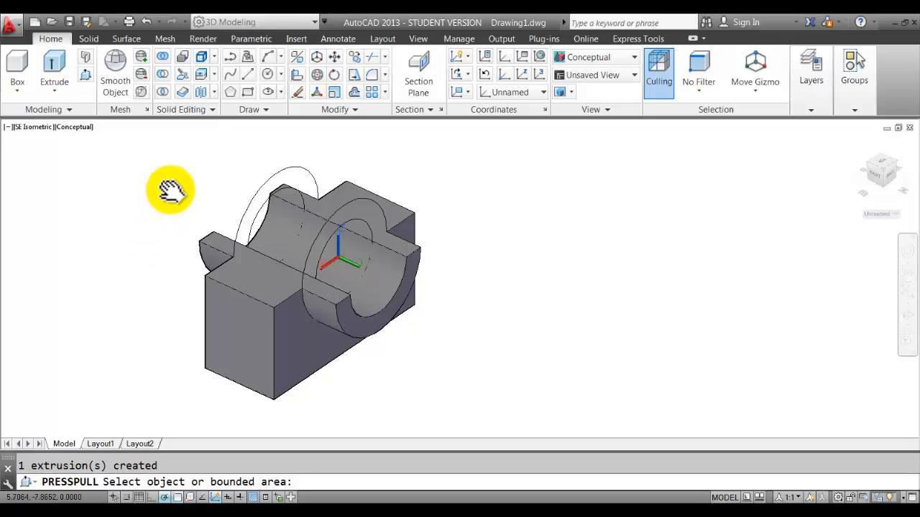
key("Return")
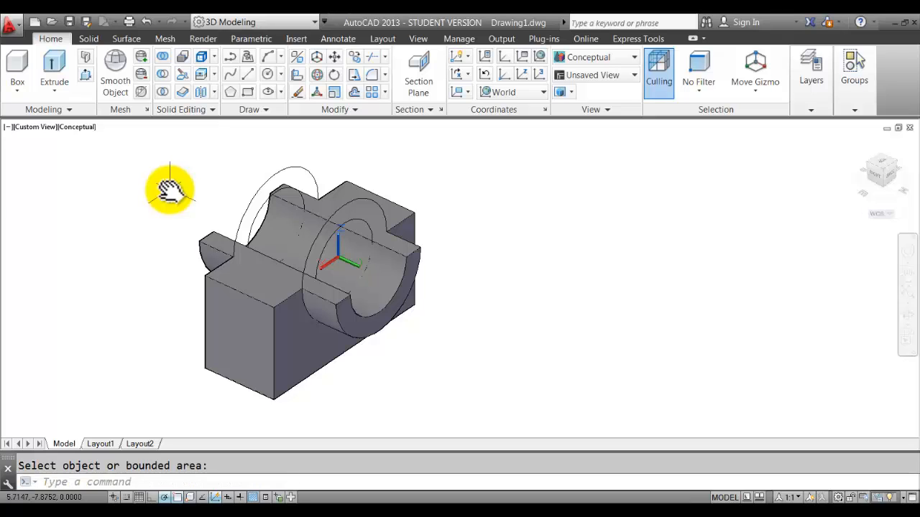
Erase the four construction circles on the front and rear faces.
left_click(296, 92)
scroll(311, 180, "up", 2)
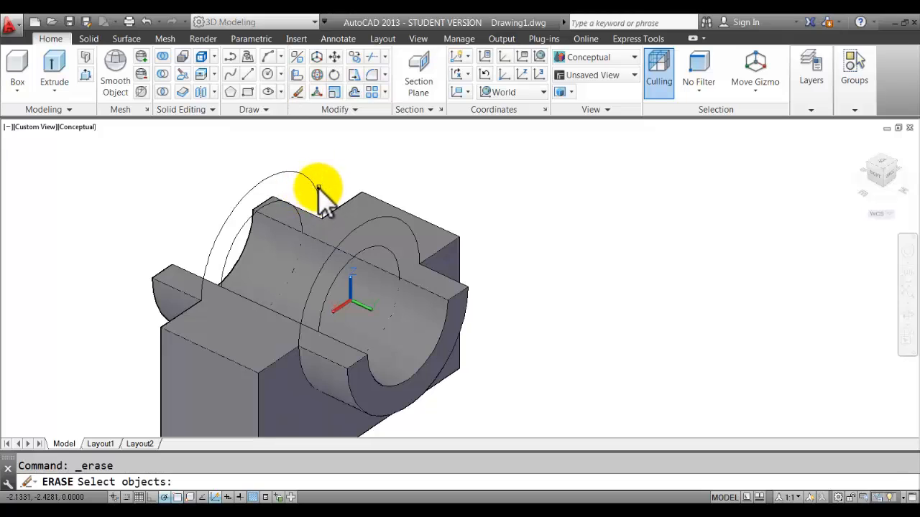
left_click(317, 188)
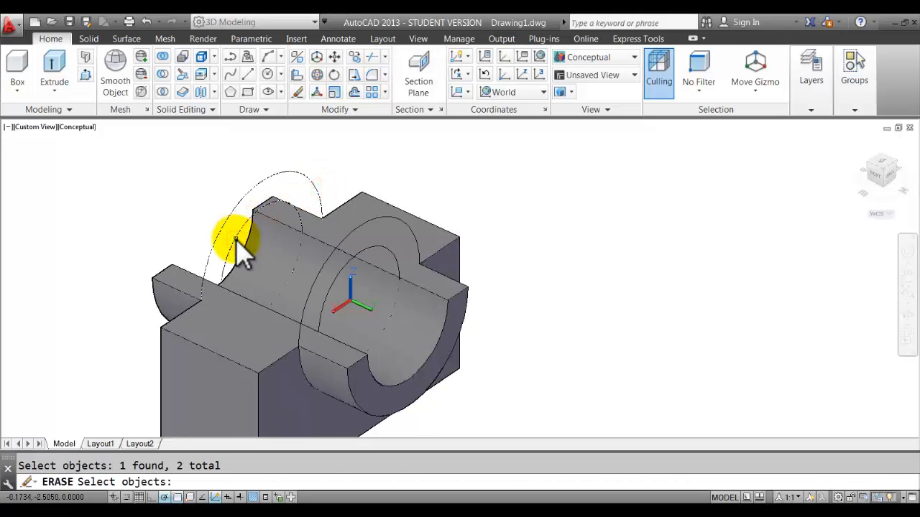
mouse_move(245, 252)
middle_mouse_down("shift")
mouse_move(349, 266)
mouse_move(347, 222)
mouse_move(356, 222)
middle_mouse_up("shift")
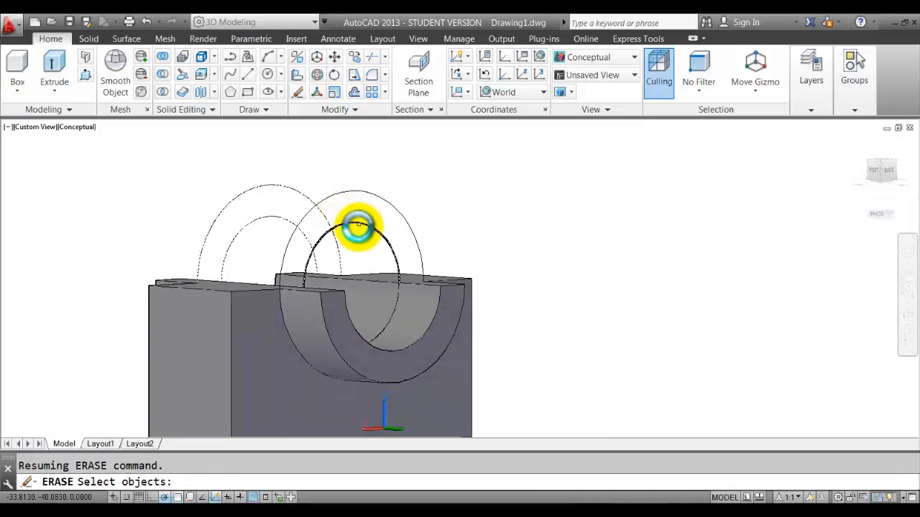
left_click(364, 225)
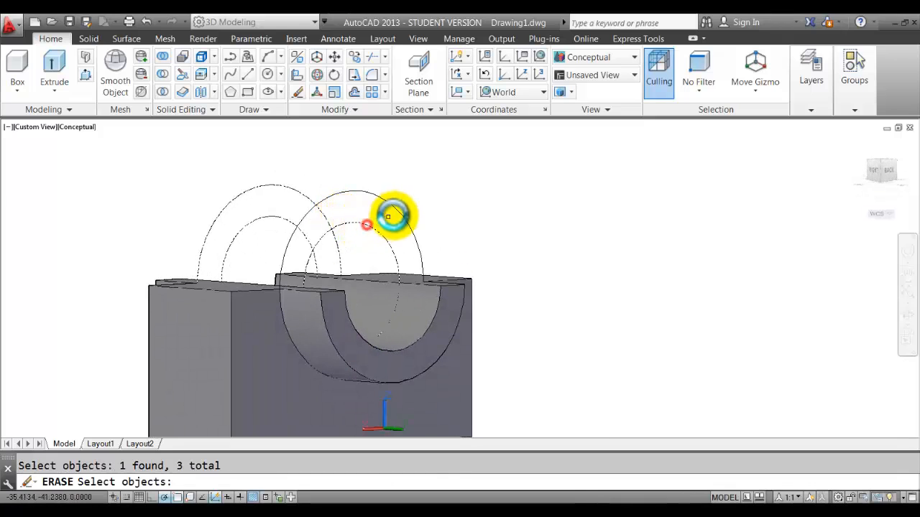
left_click(345, 219)
right_click(431, 186)
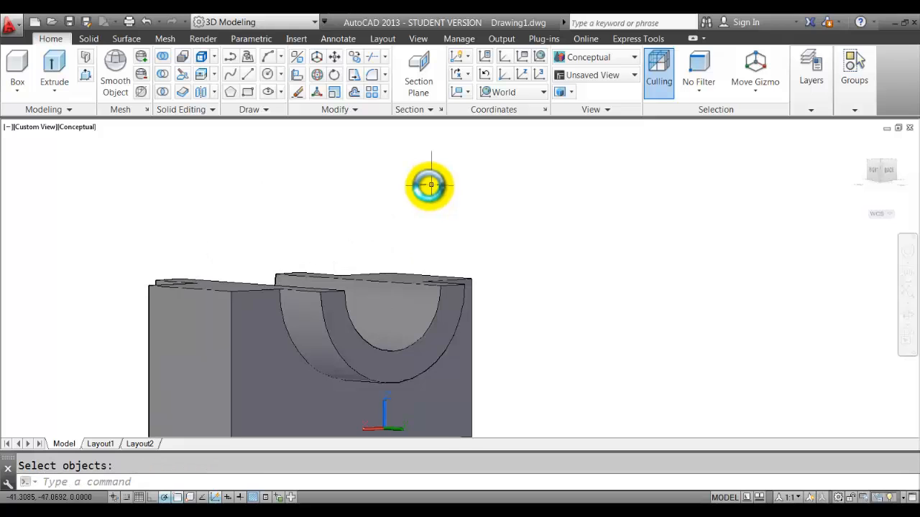
Consult the worksheet's hole dimensions and draw a vertical line 1 long upward from the midpoint of the end face's bottom edge.
mouse_move(396, 208)
middle_mouse_down("shift")
mouse_move(401, 230)
mouse_move(510, 243)
mouse_move(529, 236)
mouse_move(520, 255)
middle_mouse_up("shift")
scroll(525, 292, "down", 2)
middle_click_drag(526, 291, 510, 270)
scroll(510, 278, "up", 2)
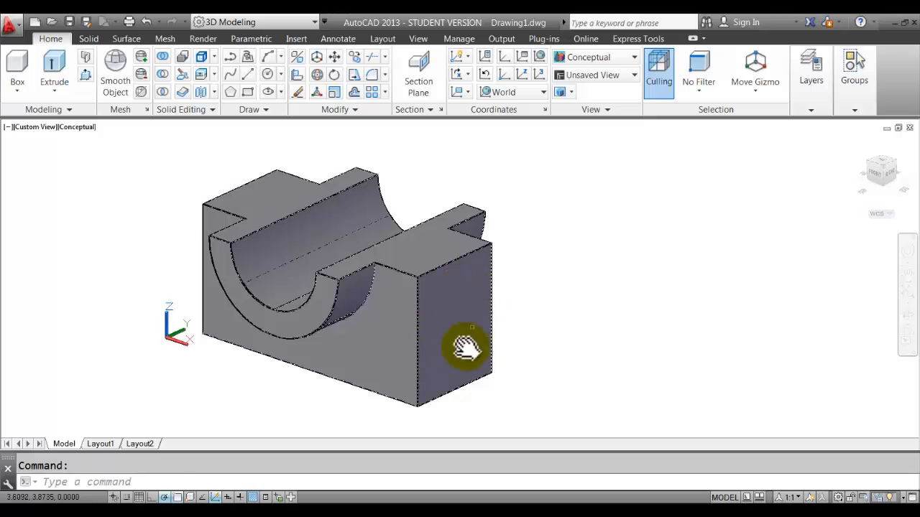
key("alt+Tab")
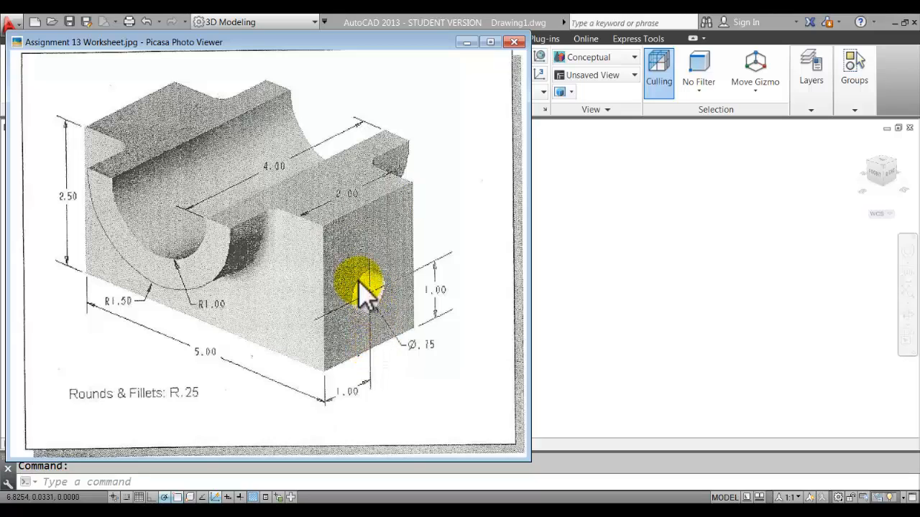
left_click(621, 269)
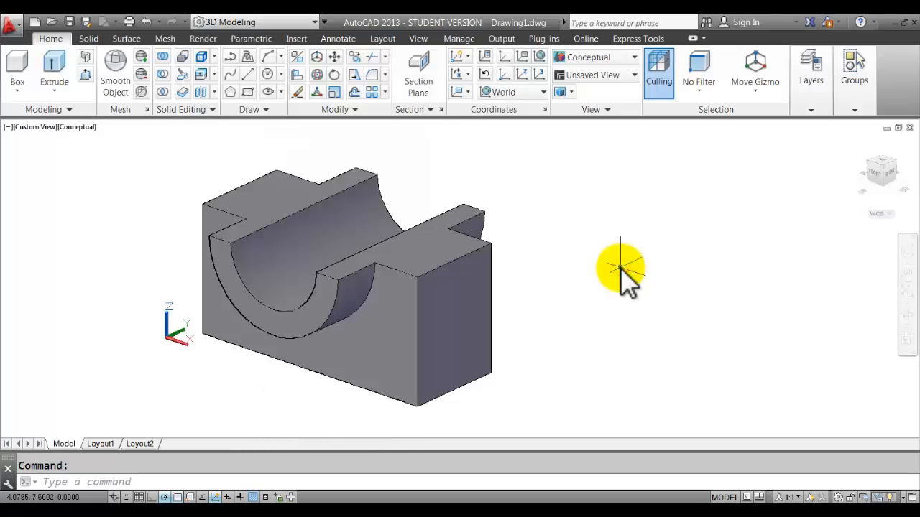
left_click(246, 73)
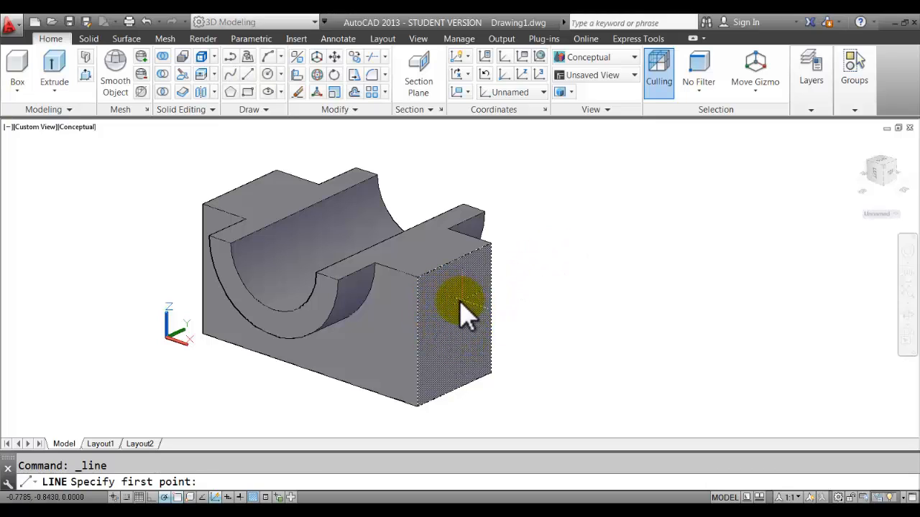
left_click(456, 390)
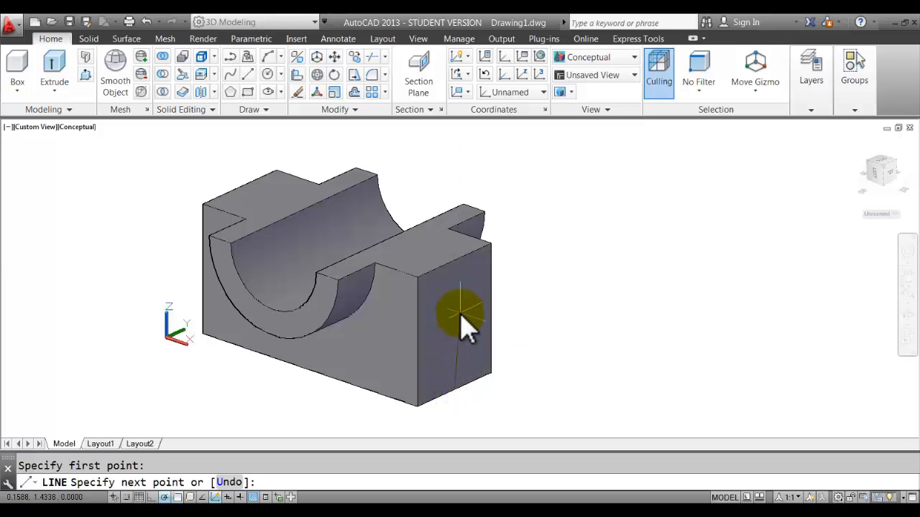
type("u")
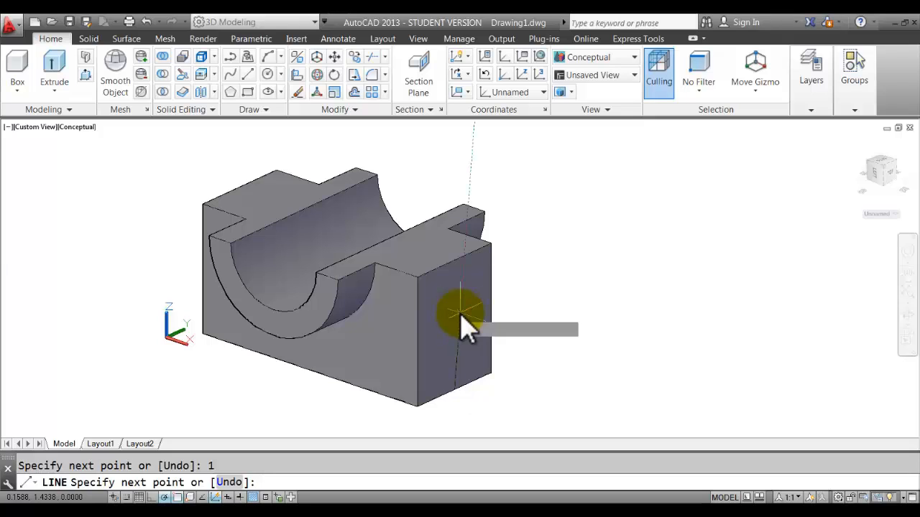
key("Return")
type("1")
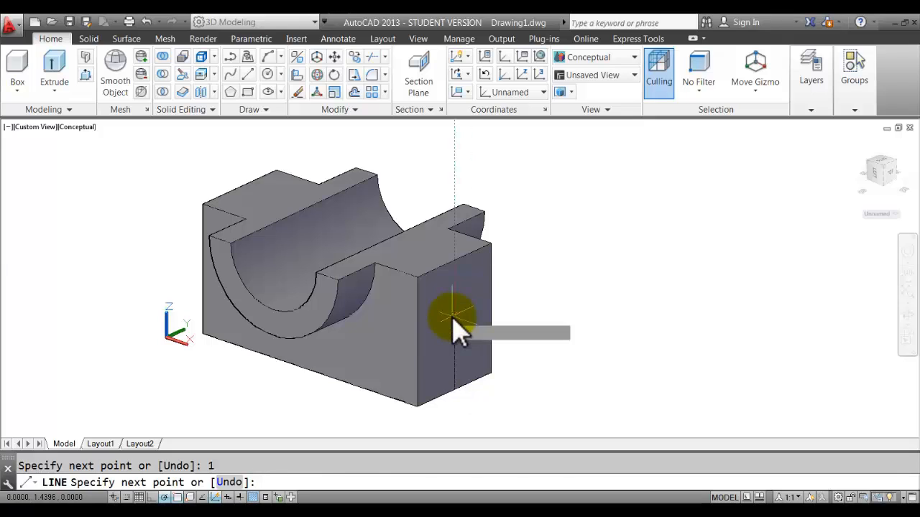
key("Return")
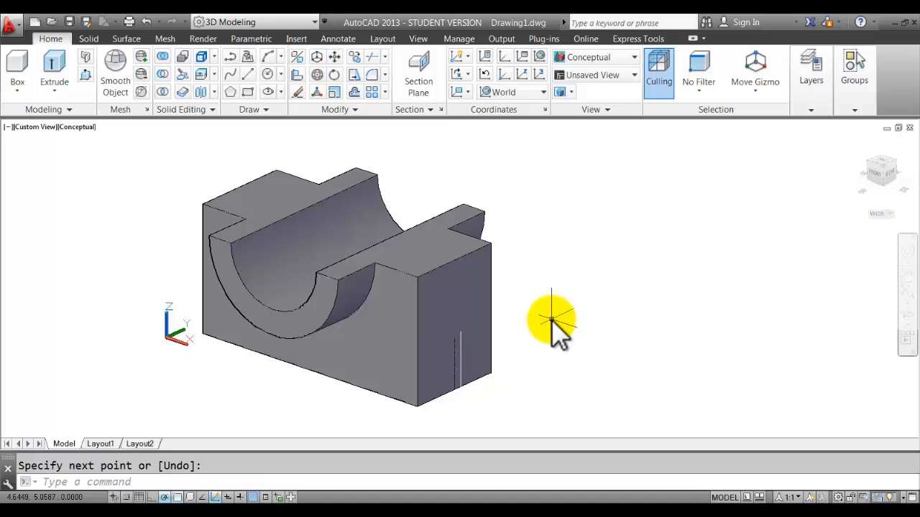
Change the visual style from Conceptual to 2D Wireframe.
scroll(527, 338, "down", 1)
scroll(525, 340, "up", 3)
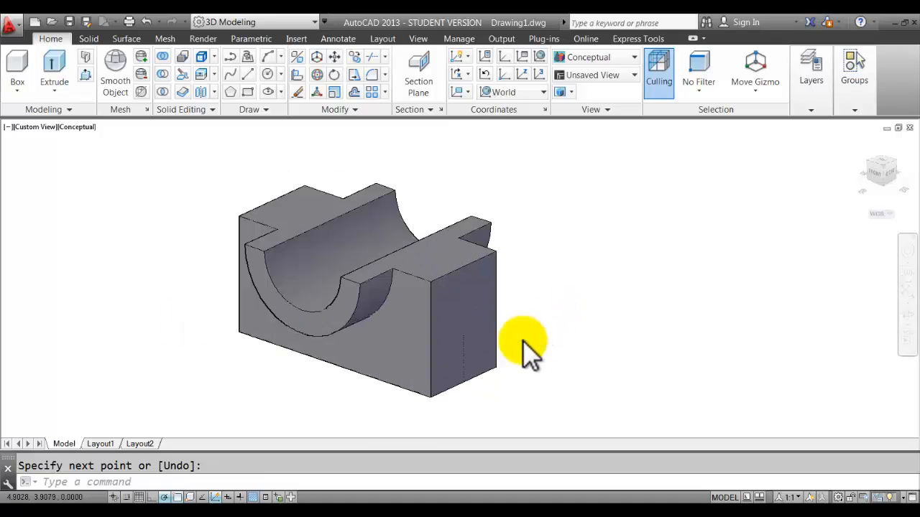
middle_click_drag(550, 346, 542, 349, "shift")
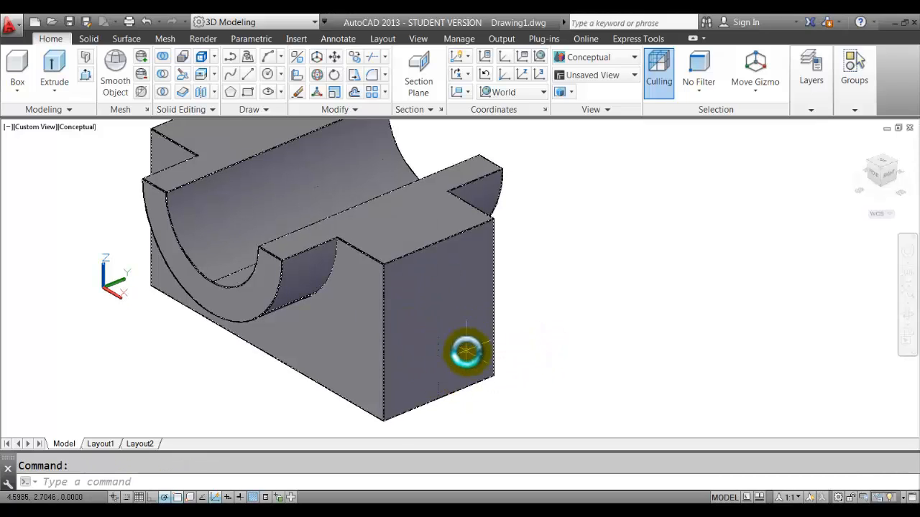
left_click(629, 57)
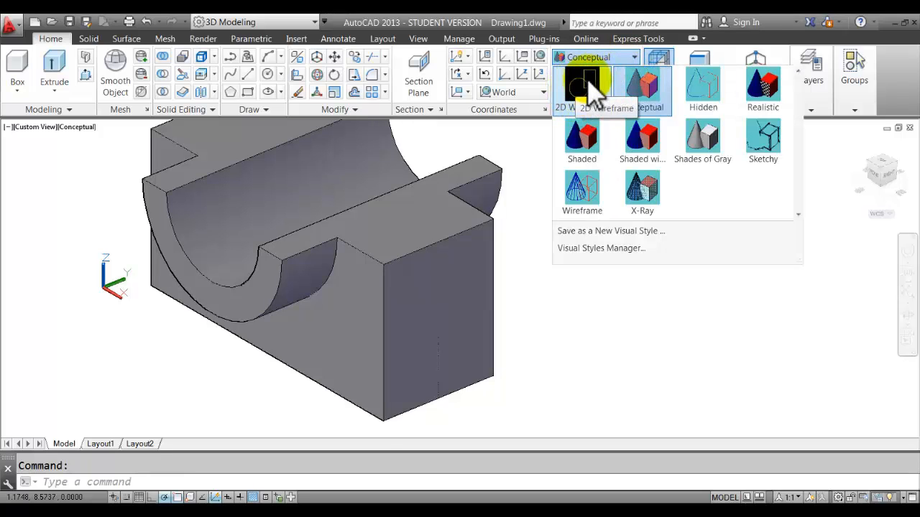
left_click(584, 85)
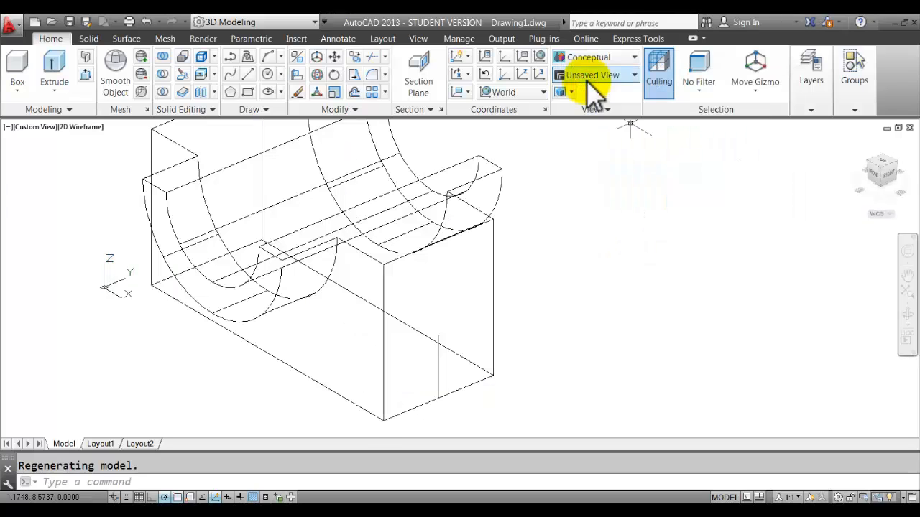
Check the hole diameter on the worksheet and draw a .75 diameter circle on the end face, centred on the upper end of the vertical line.
scroll(515, 251, "down", 3)
middle_click_drag(514, 251, 518, 265)
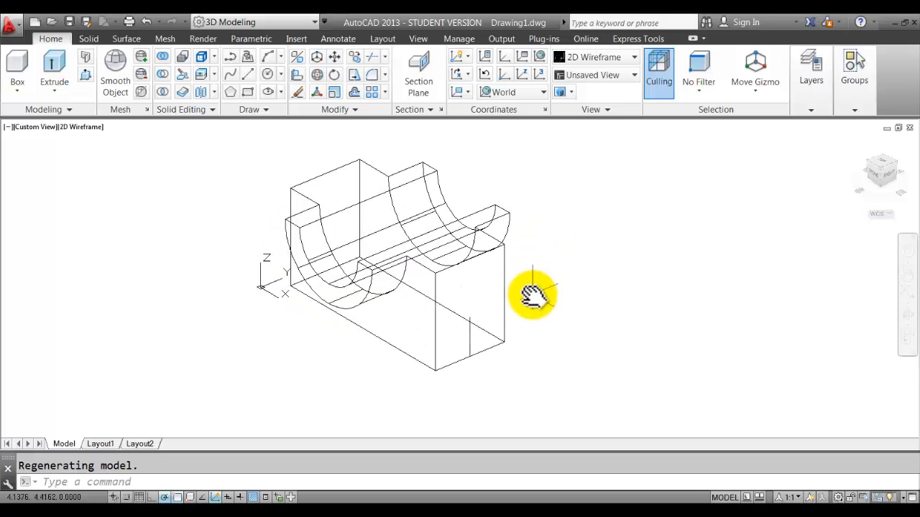
scroll(528, 322, "up", 2)
mouse_move(528, 325)
middle_mouse_down("shift")
mouse_move(544, 330)
mouse_move(531, 324)
middle_mouse_up("shift")
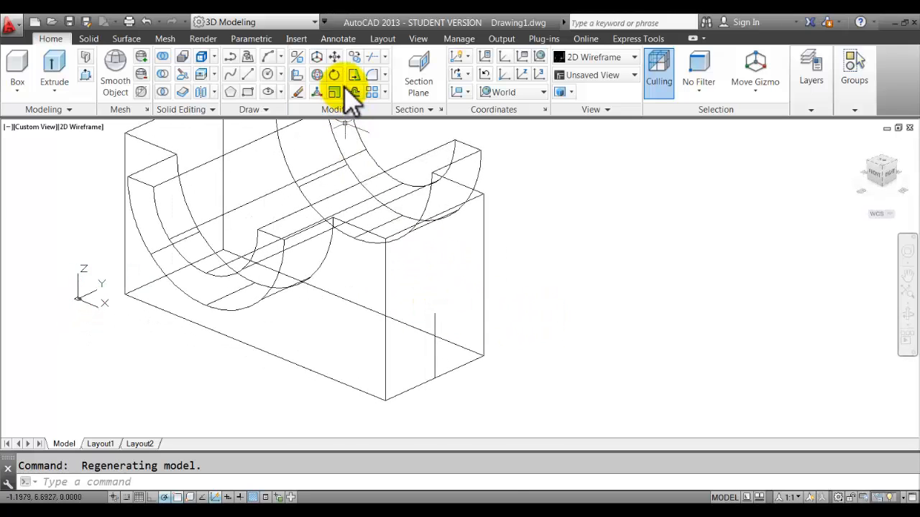
left_click(538, 515)
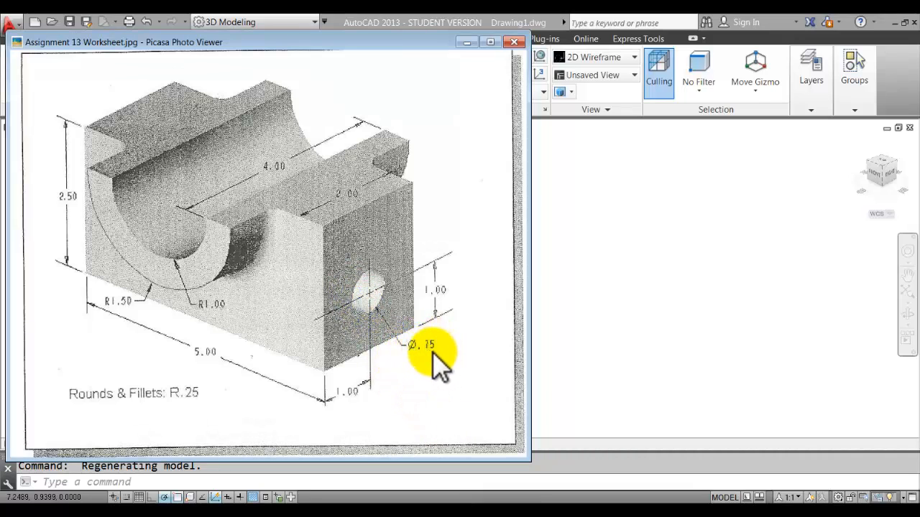
left_click(594, 359)
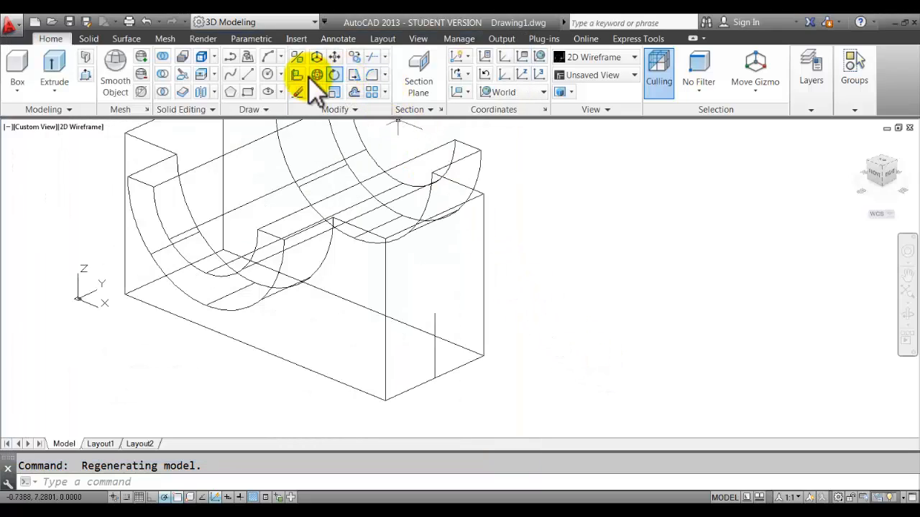
left_click(279, 73)
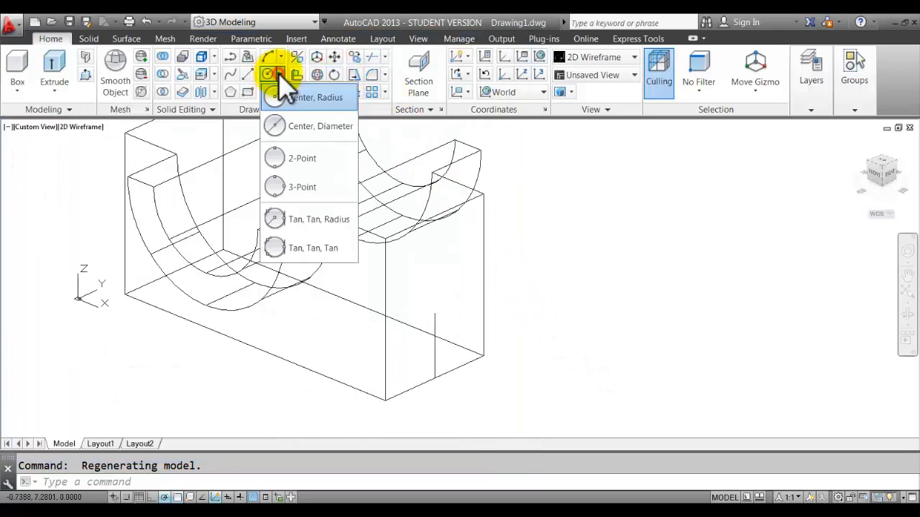
left_click(315, 127)
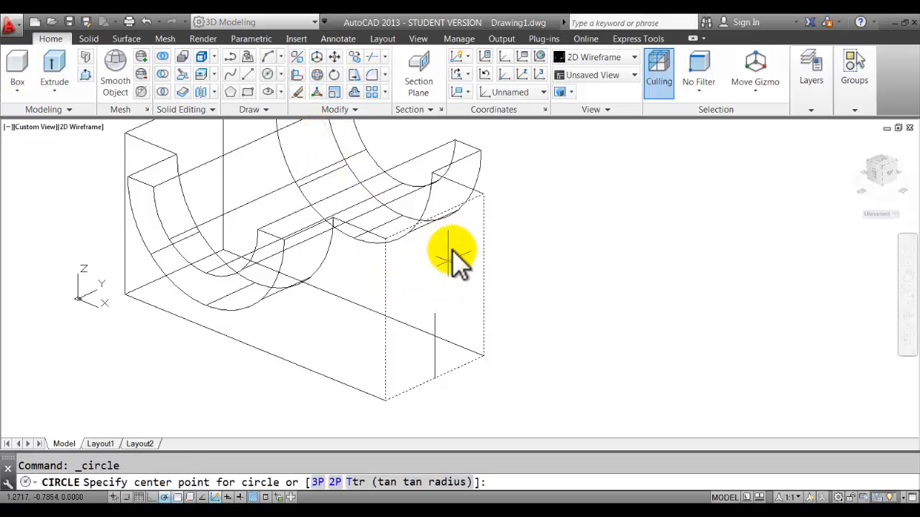
left_click(435, 314)
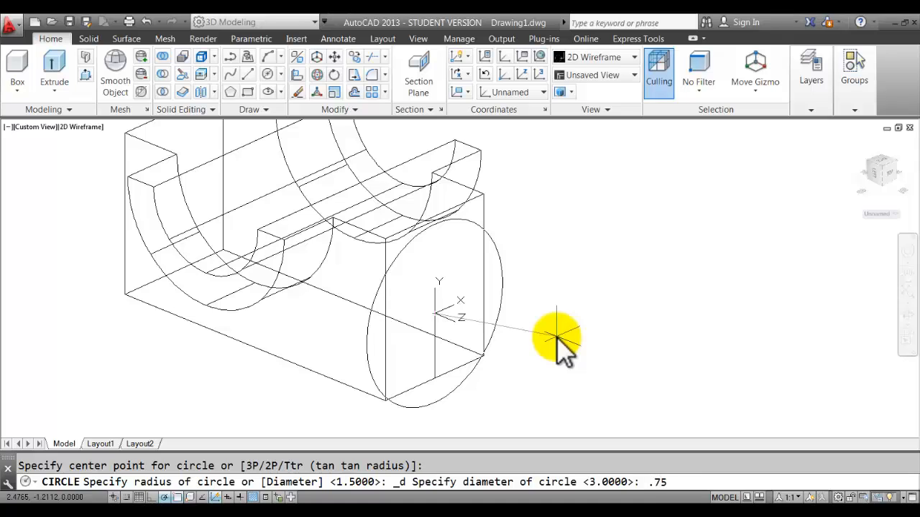
type(".75")
key("Return")
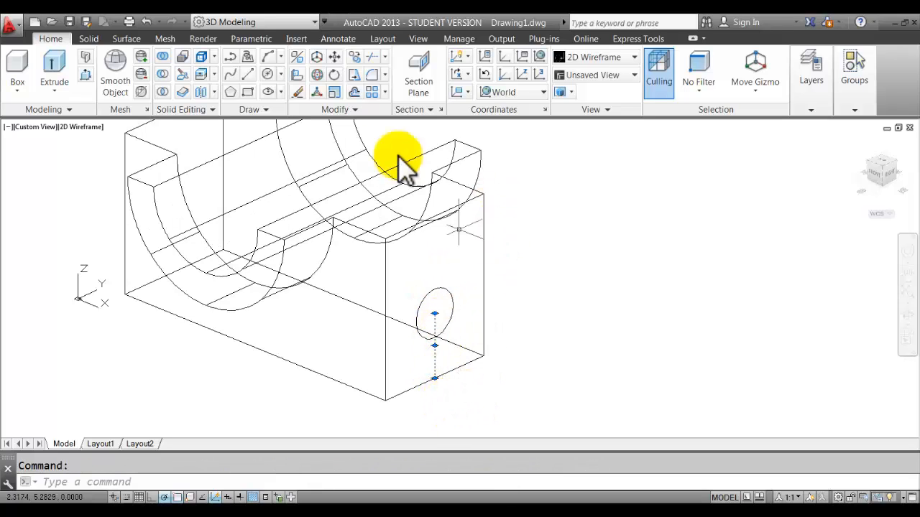
Erase the vertical construction line that runs from the bottom edge to the circle's centre on the end face.
left_click(297, 92)
scroll(567, 287, "down", 2)
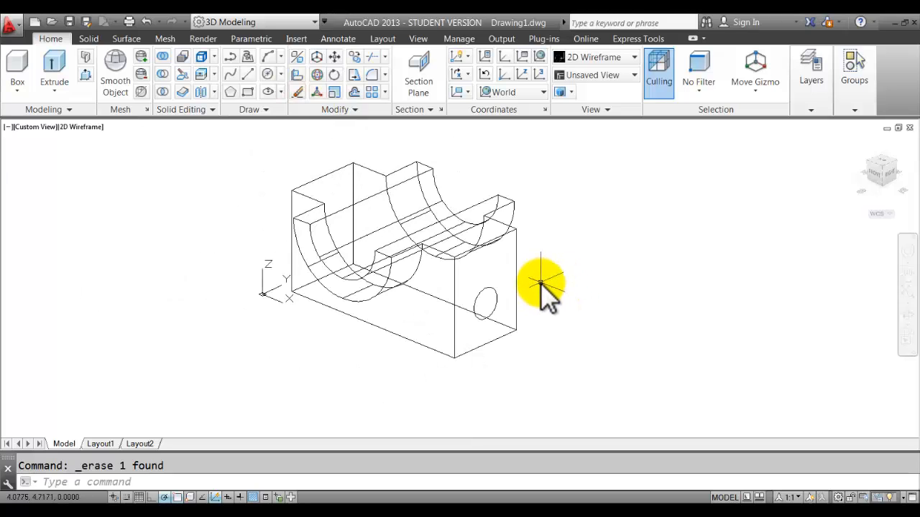
scroll(547, 294, "up", 2)
middle_click_drag(540, 287, 580, 281)
Change the visual style from 2D Wireframe to Conceptual.
left_click(616, 57)
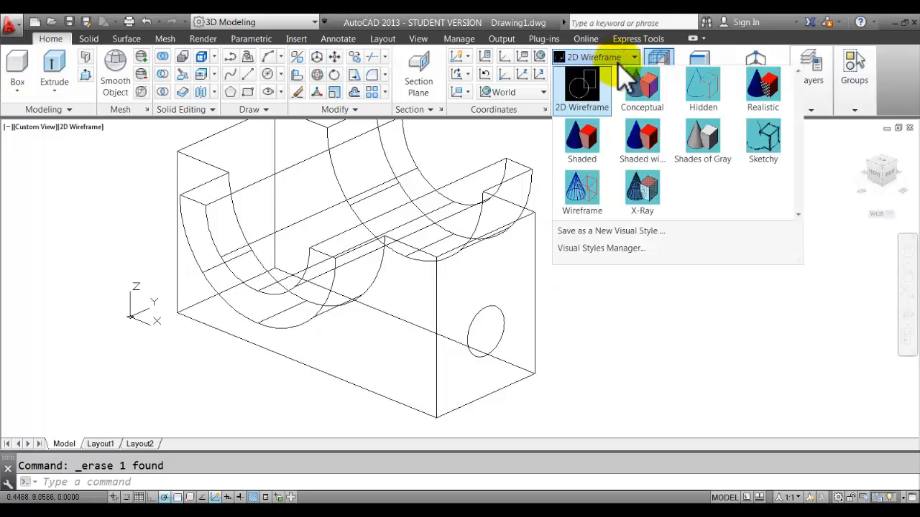
left_click(648, 84)
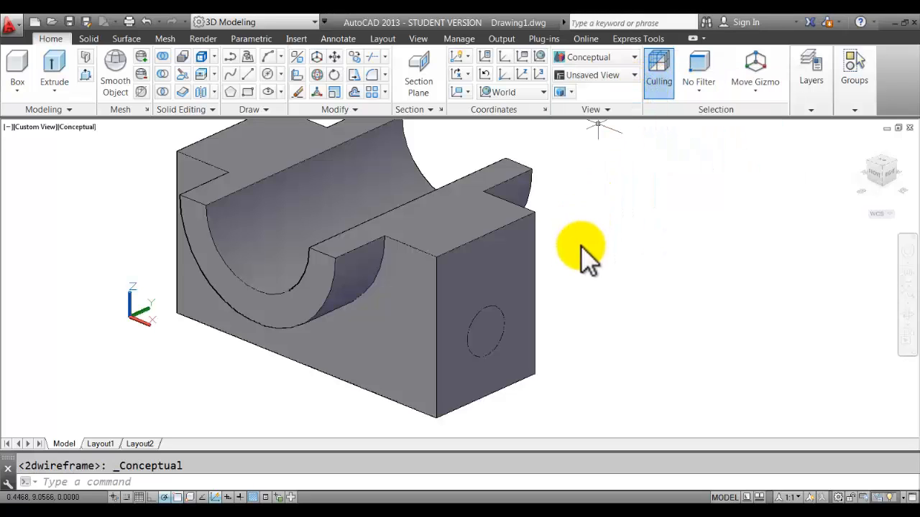
middle_click_drag(571, 305, 589, 309)
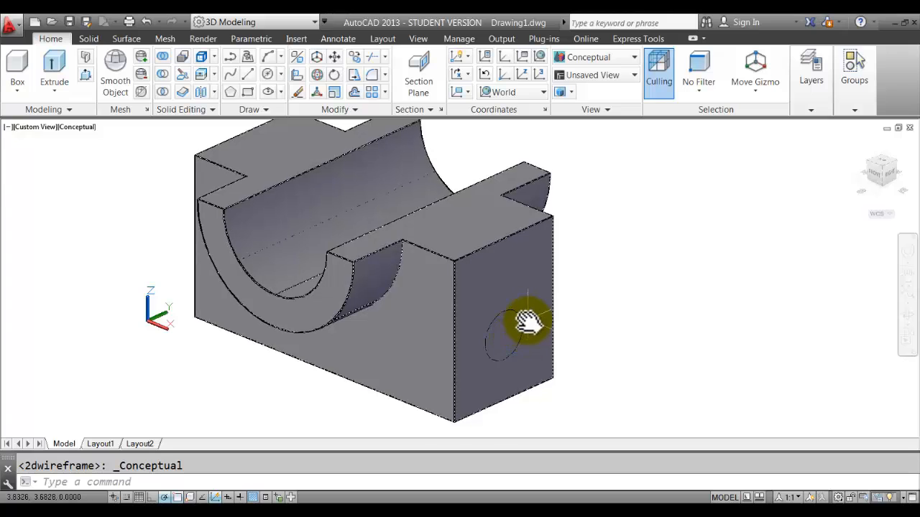
Consult the worksheet and use Presspull on the end-face circle to cut the hole through the block's full length.
key("alt+Tab")
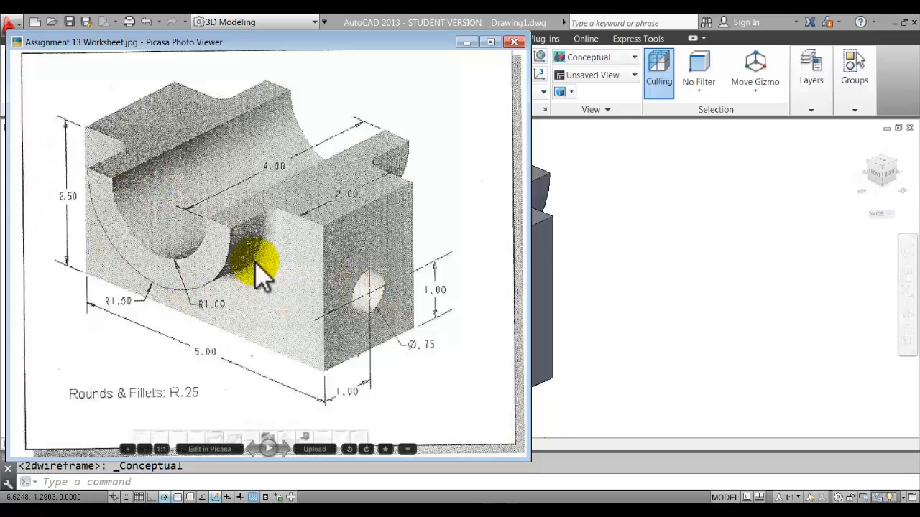
left_click(743, 315)
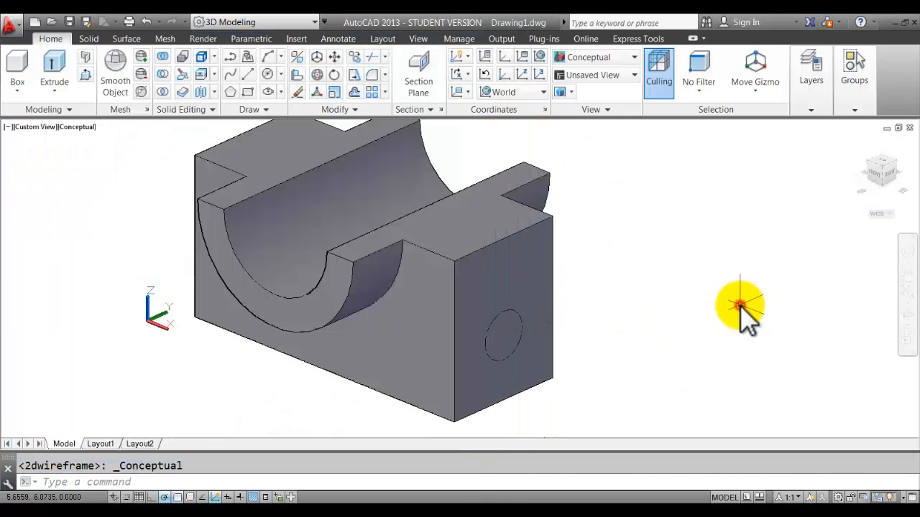
left_click(86, 78)
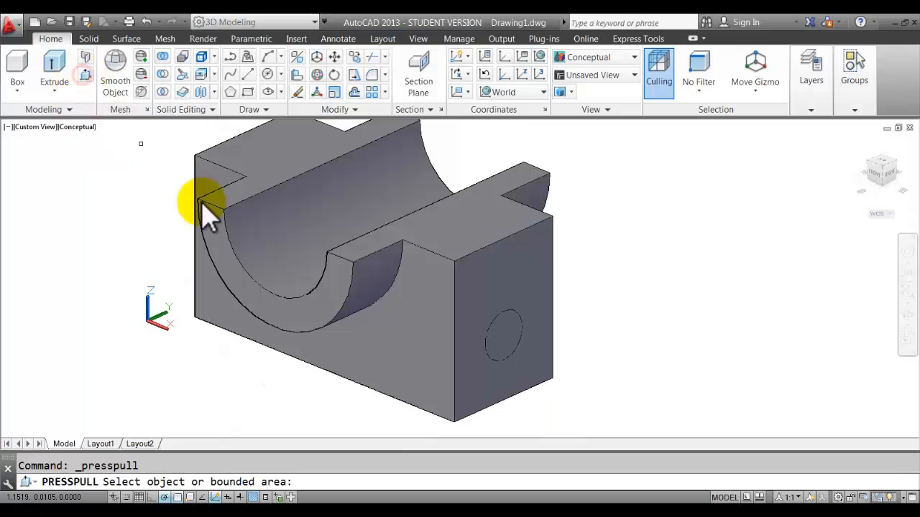
left_click(507, 352)
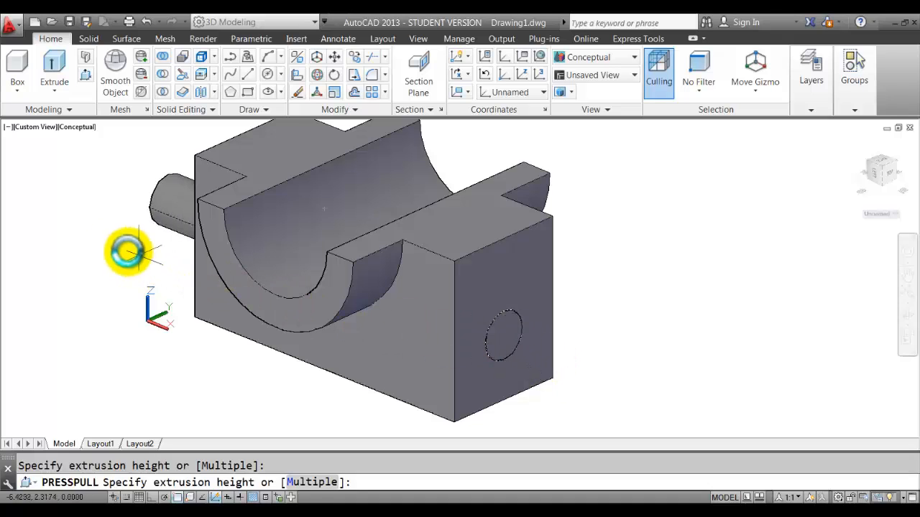
left_click(74, 223)
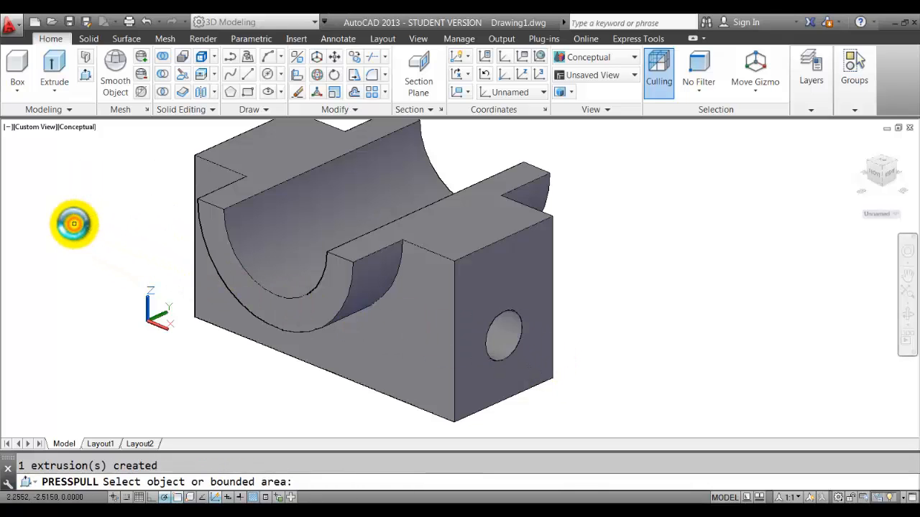
mouse_move(645, 324)
middle_mouse_down("shift")
mouse_move(584, 288)
mouse_move(582, 300)
mouse_move(606, 312)
mouse_move(657, 322)
middle_mouse_up("shift")
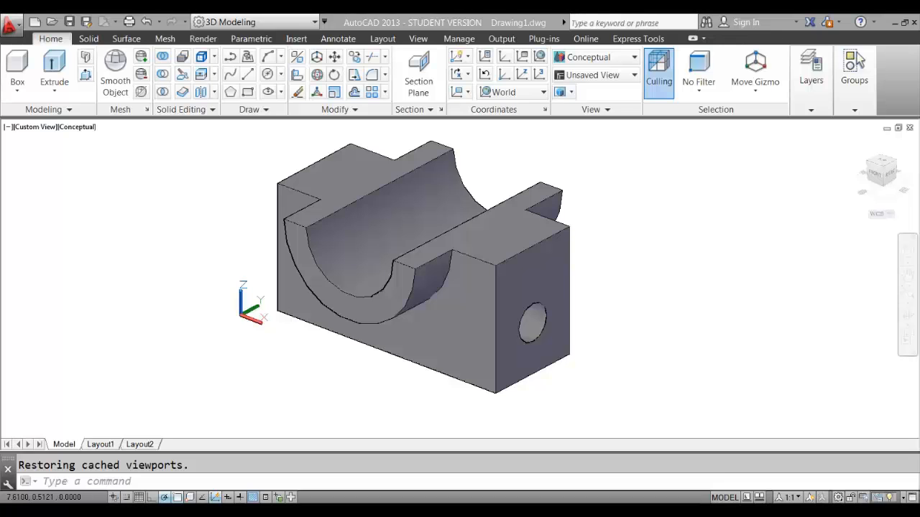
Check the worksheet's fillet radius and fillet the curved edge where the front half-ring meets the block's front face with radius .25.
key("alt+Tab")
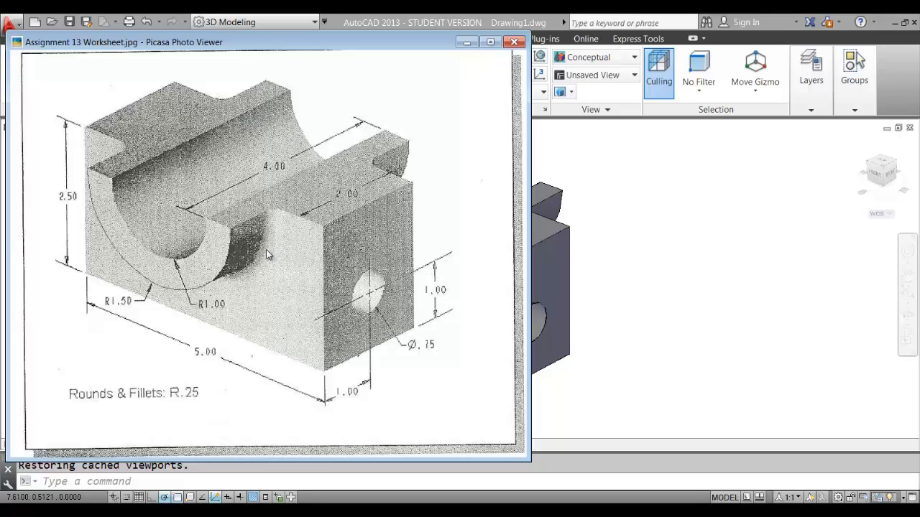
left_click(606, 272)
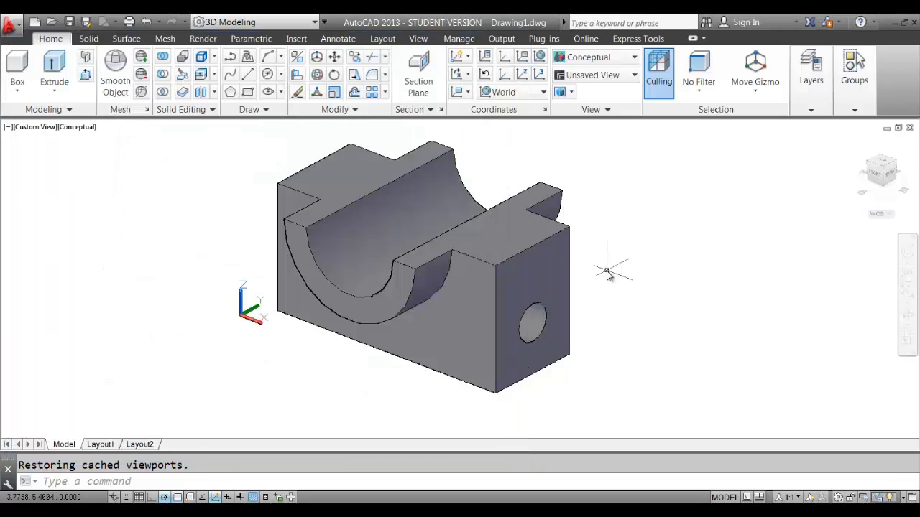
left_click(384, 75)
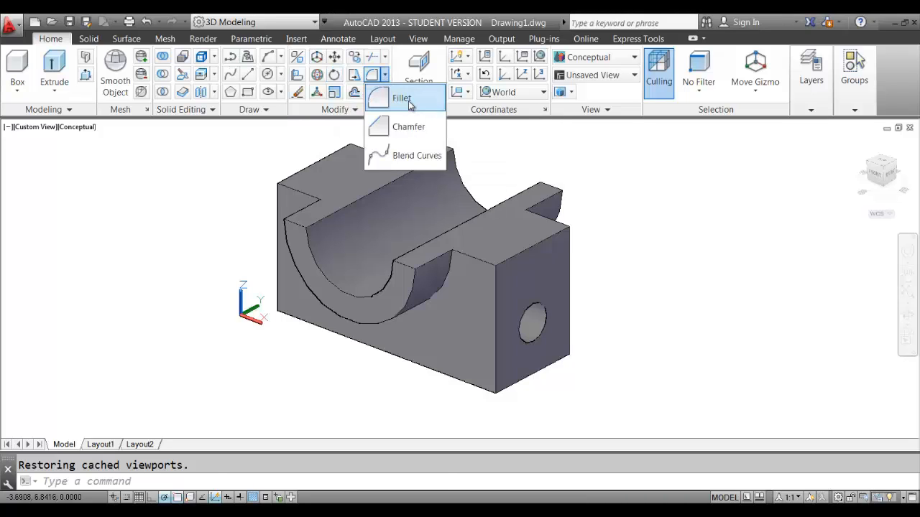
left_click(407, 101)
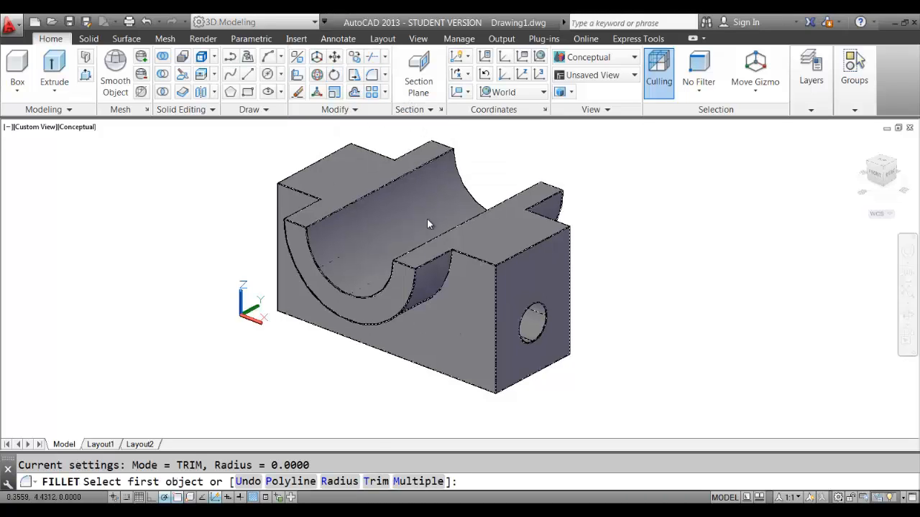
scroll(448, 280, "up", 3)
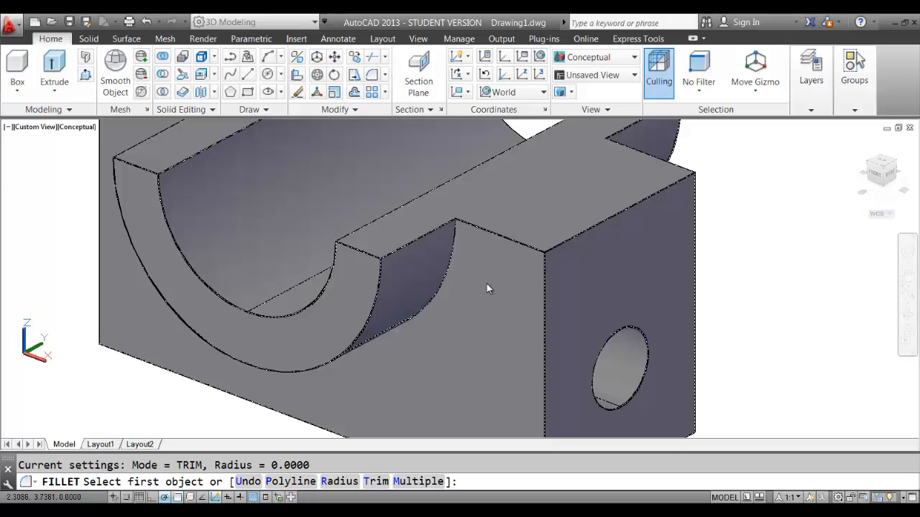
left_click(443, 290)
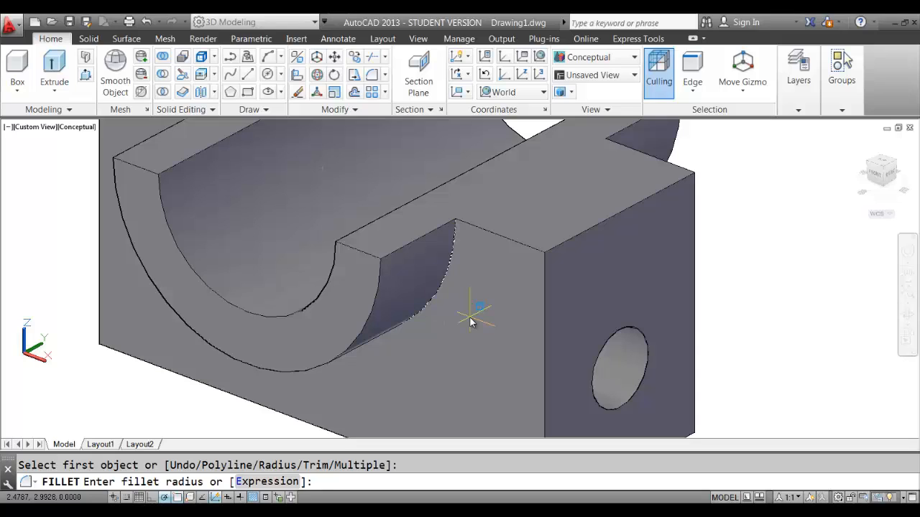
type(".25")
key("Return")
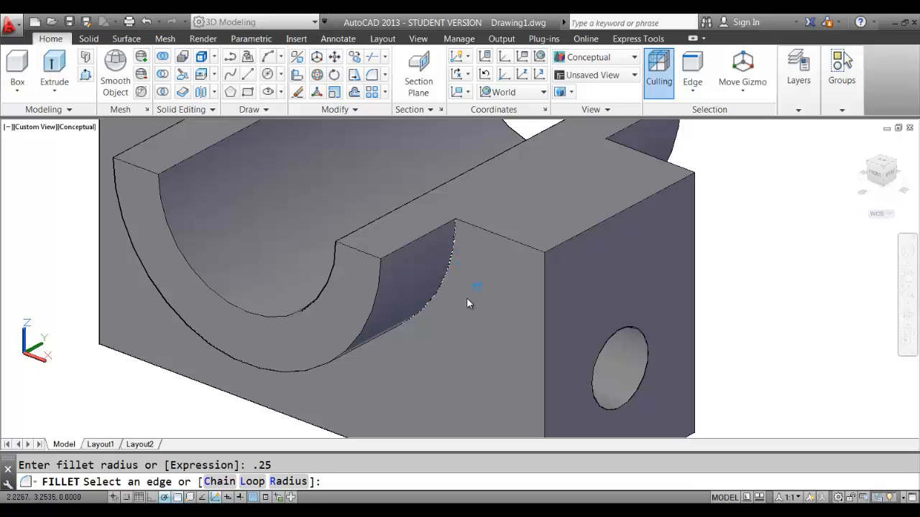
key("Return")
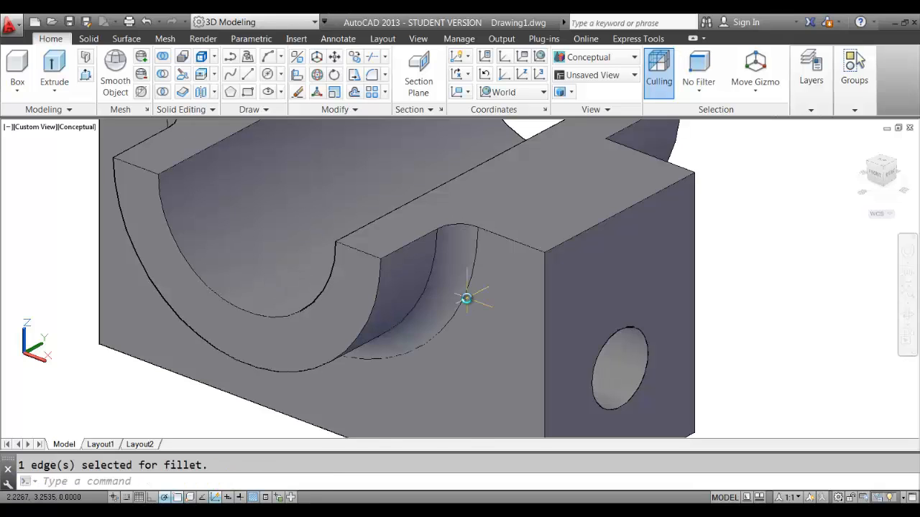
Fillet the curved edge where the rear half-ring meets the block's back face, using the .25 radius.
scroll(467, 297, "down", 2)
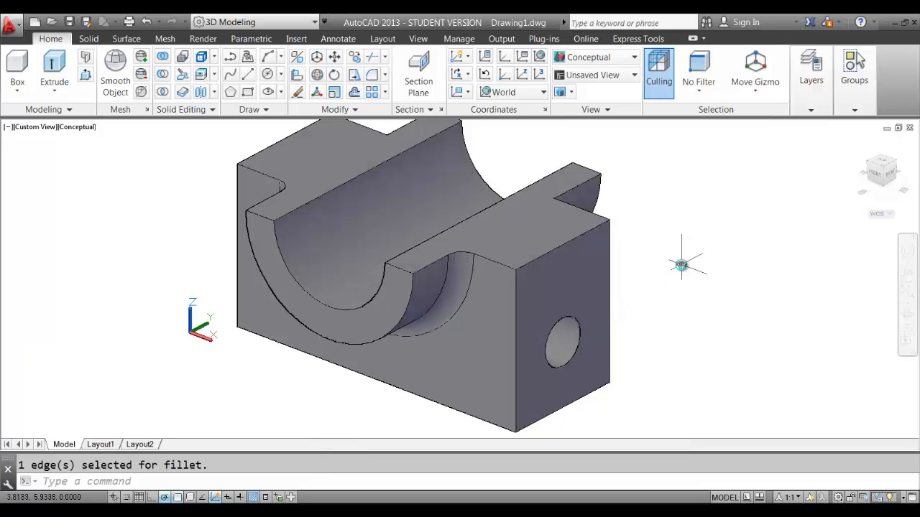
middle_click_drag(681, 264, 549, 261, "shift")
scroll(667, 276, "up", 2)
middle_click_drag(664, 277, 418, 277)
key("Escape")
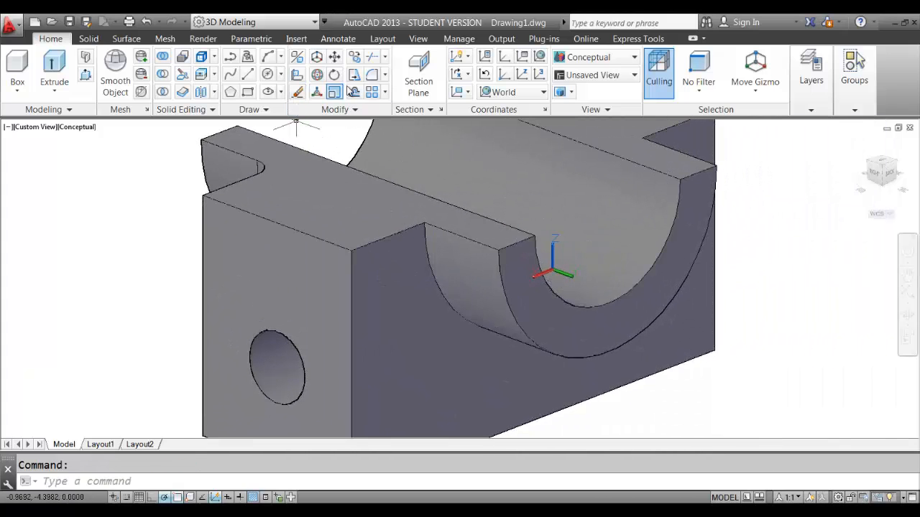
left_click(372, 76)
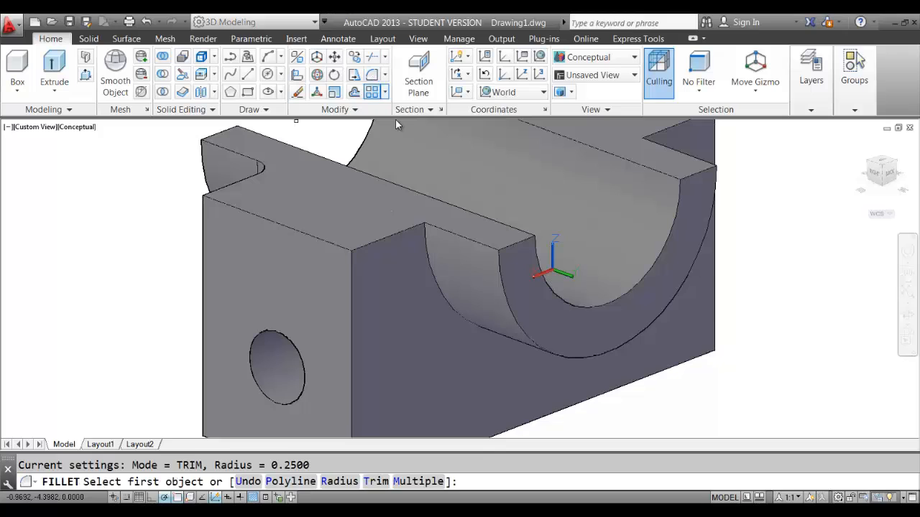
left_click(436, 283)
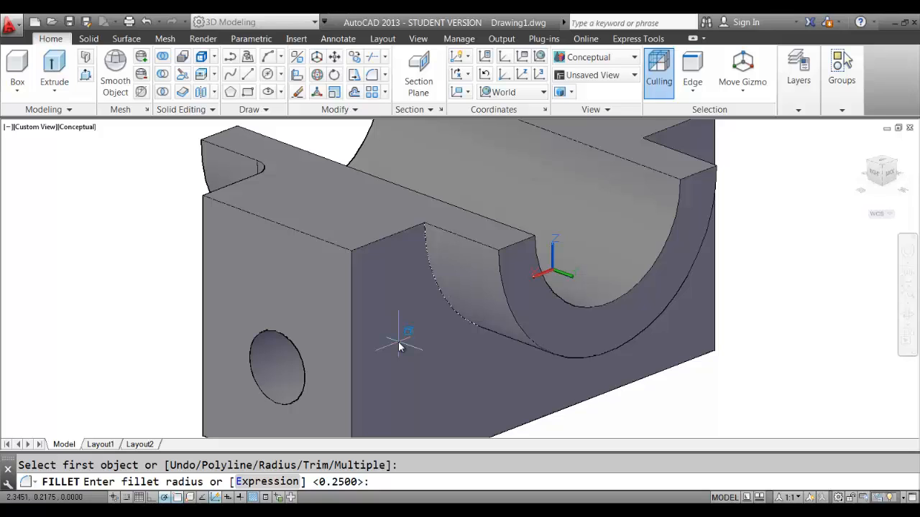
key("Return")
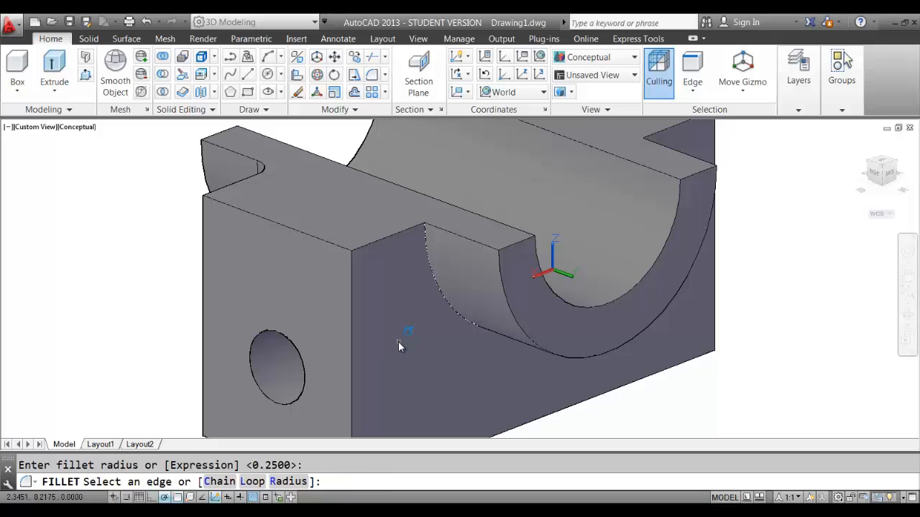
left_click(398, 342)
key("Return")
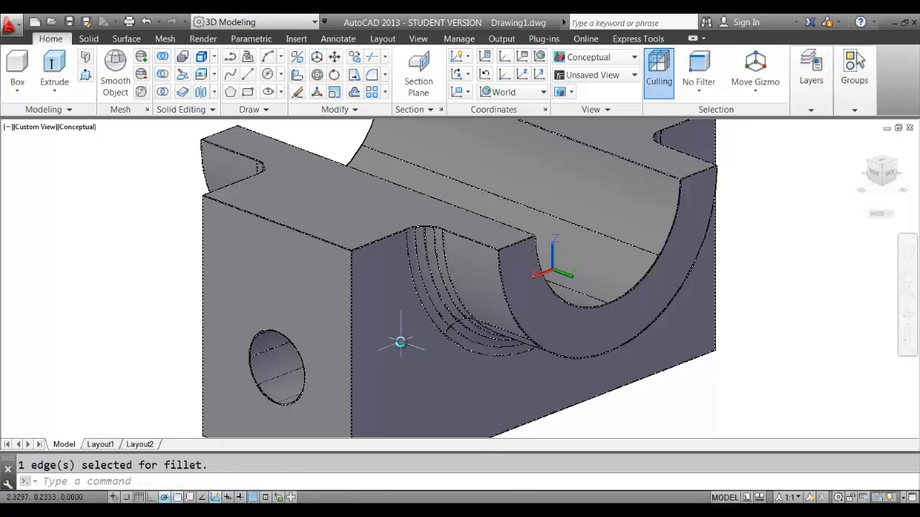
scroll(400, 343, "down", 3)
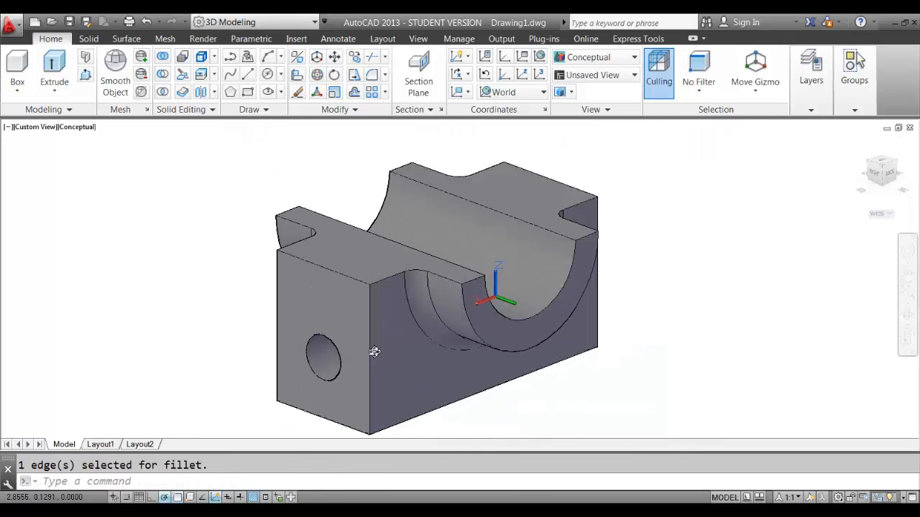
middle_click_drag(374, 352, 651, 330, "shift")
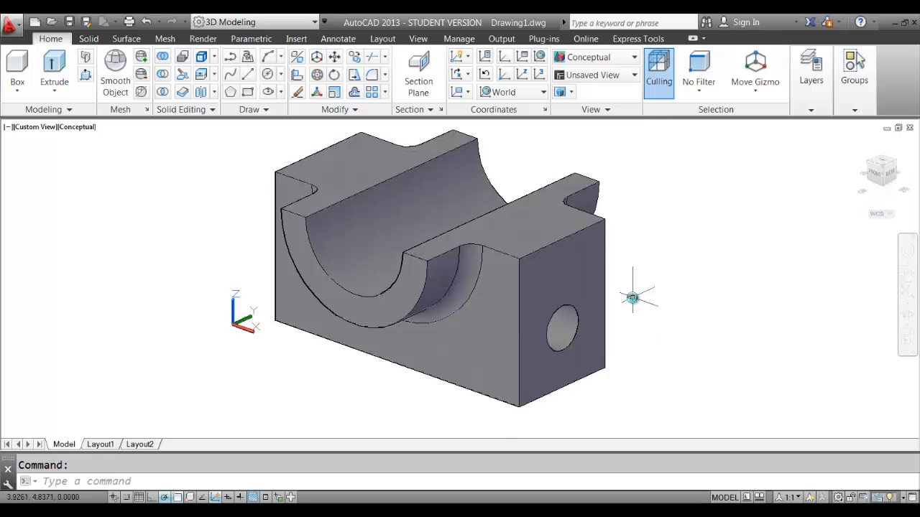
scroll(632, 298, "up", 2)
scroll(633, 298, "down", 2)
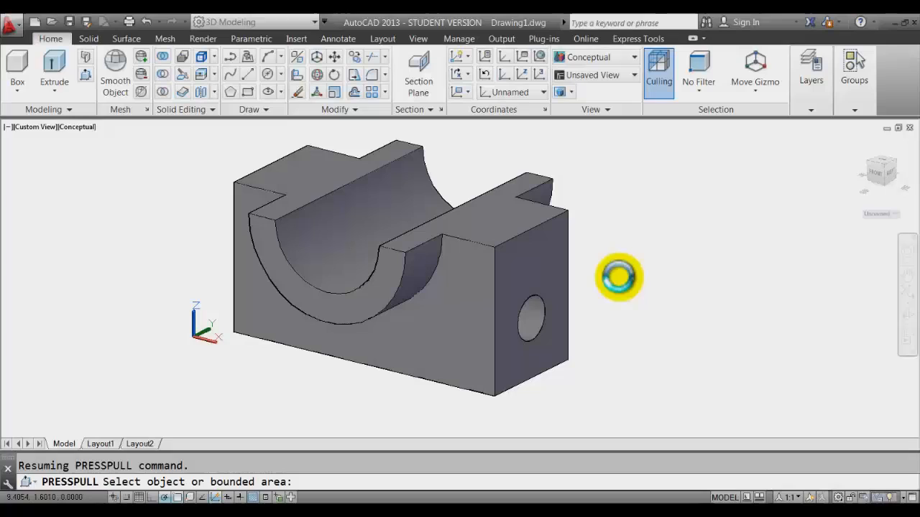
left_click(648, 270)
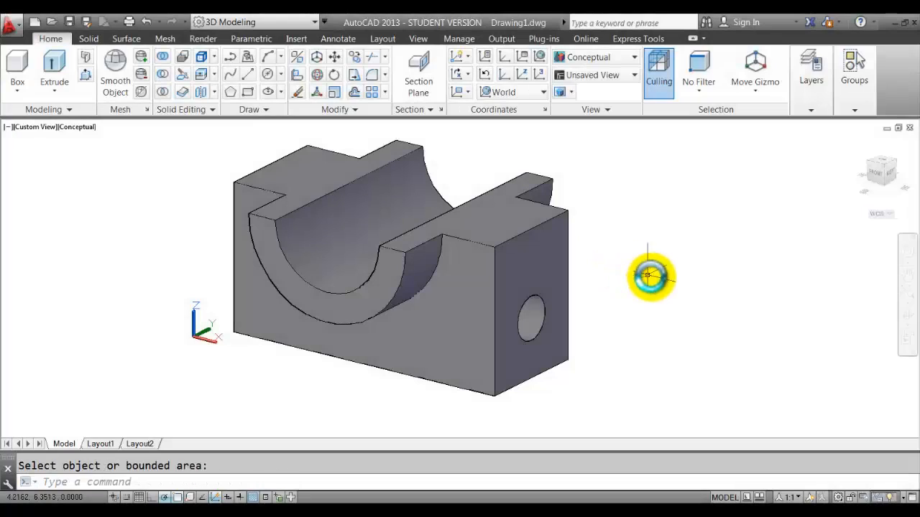
left_click(18, 87)
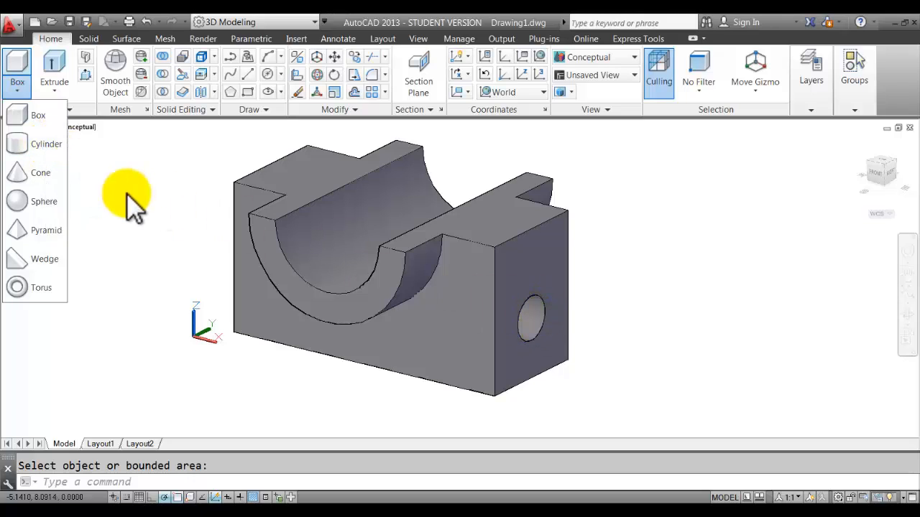
key("Escape")
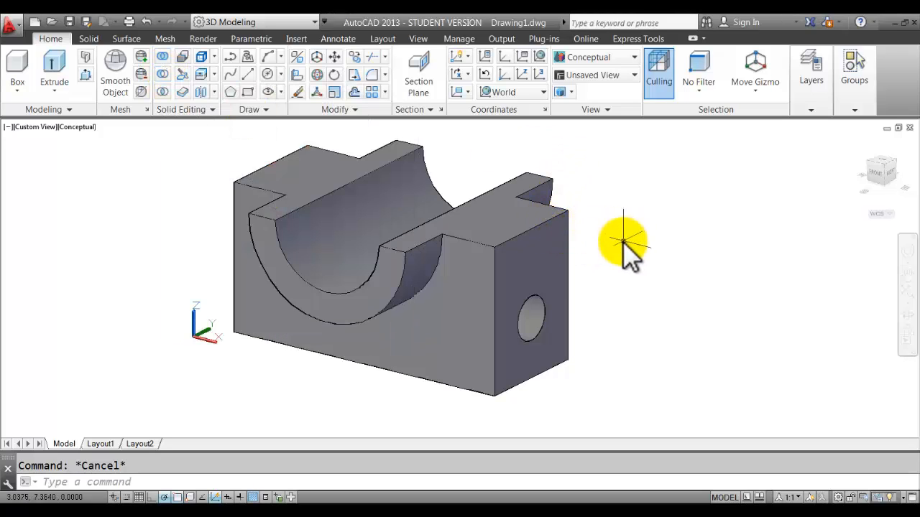
mouse_move(621, 240)
middle_mouse_down("shift")
mouse_move(620, 252)
mouse_move(611, 247)
middle_mouse_up("shift")
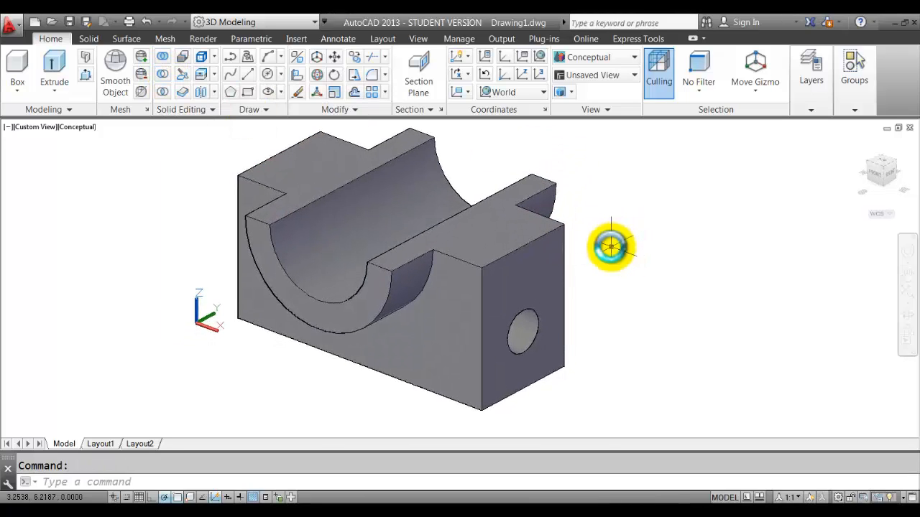
scroll(611, 246, "down", 2)
scroll(611, 247, "up", 1)
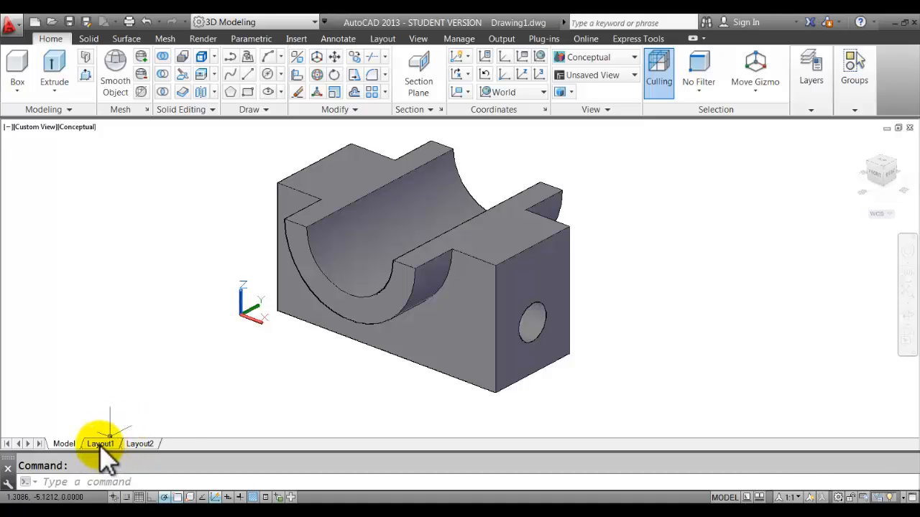
mouse_move(100, 445)
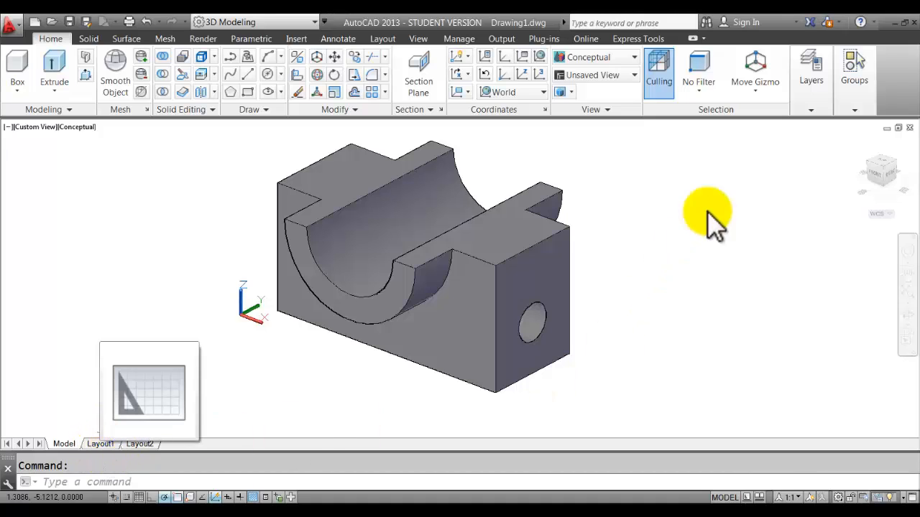
Create two new layers named viewport and text.
left_click(814, 108)
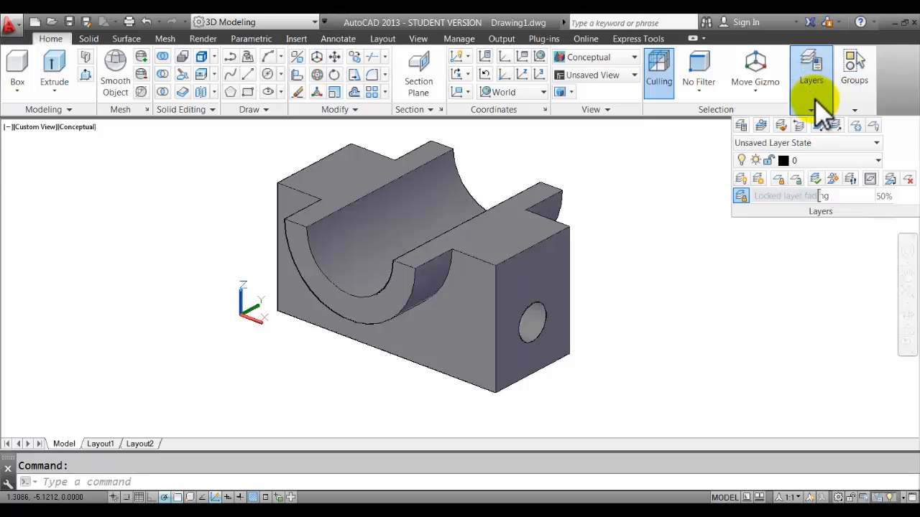
left_click(741, 126)
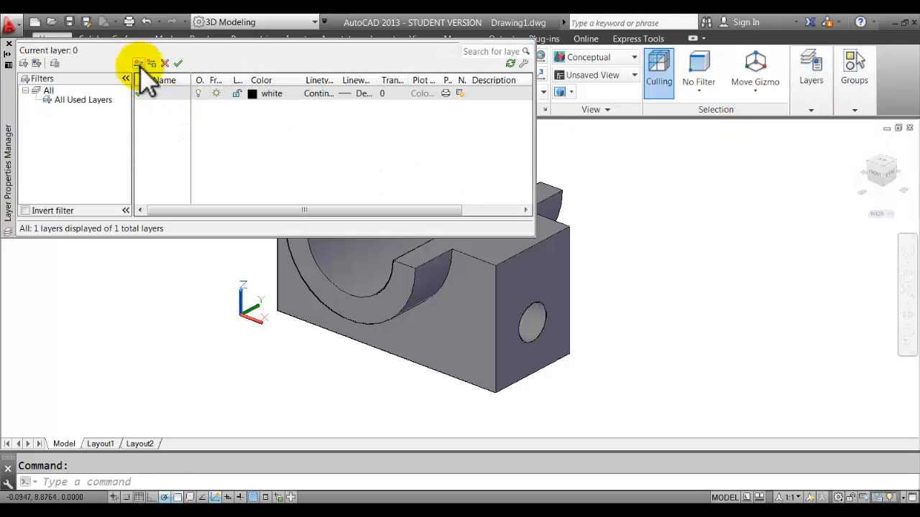
left_click(137, 63)
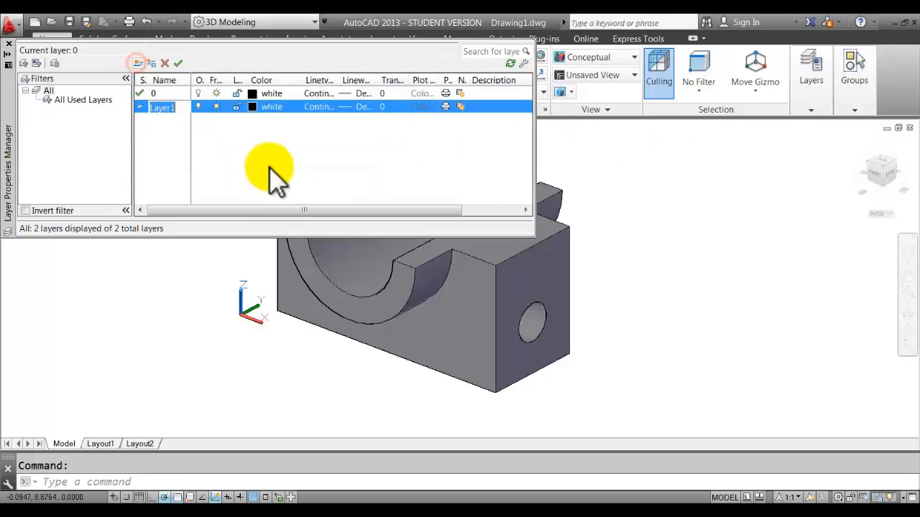
type("viewport")
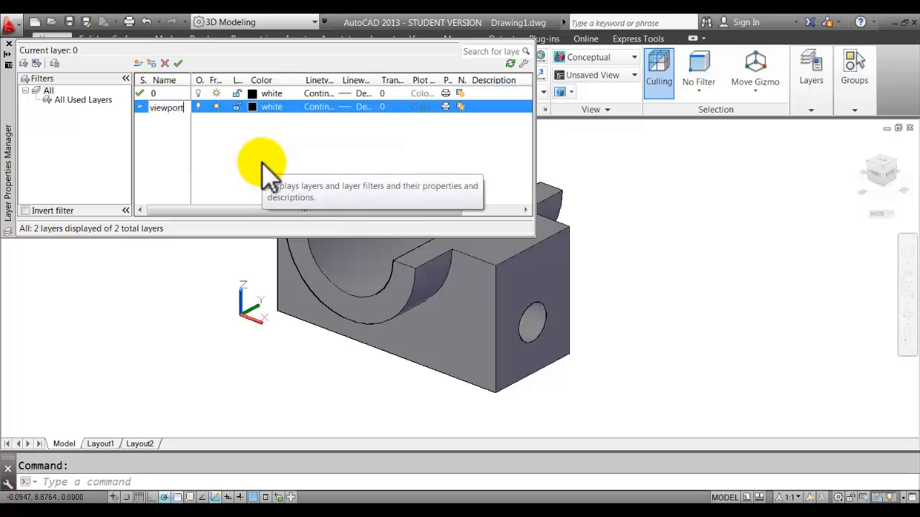
key("Return")
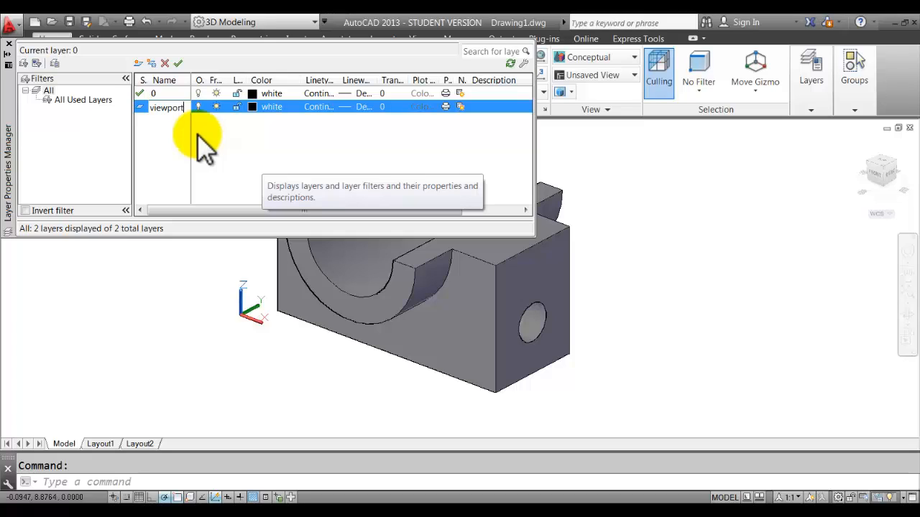
key("Return")
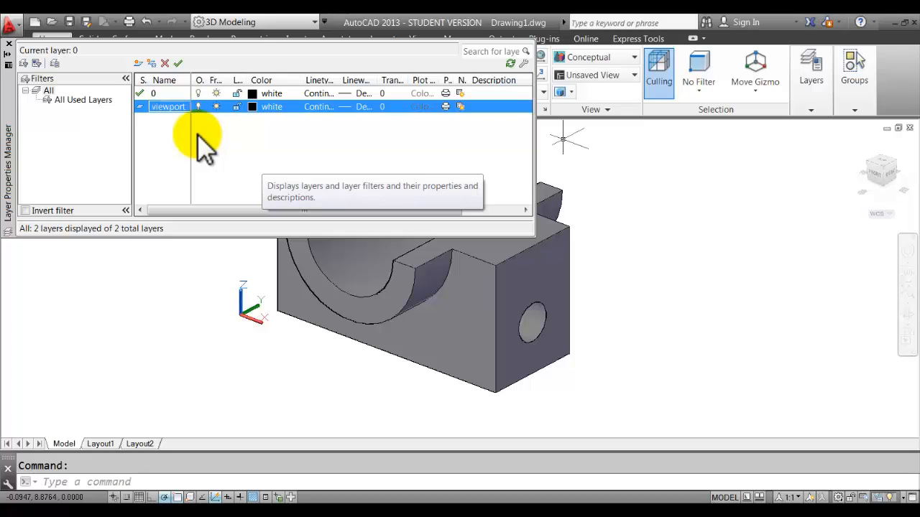
key("alt+n")
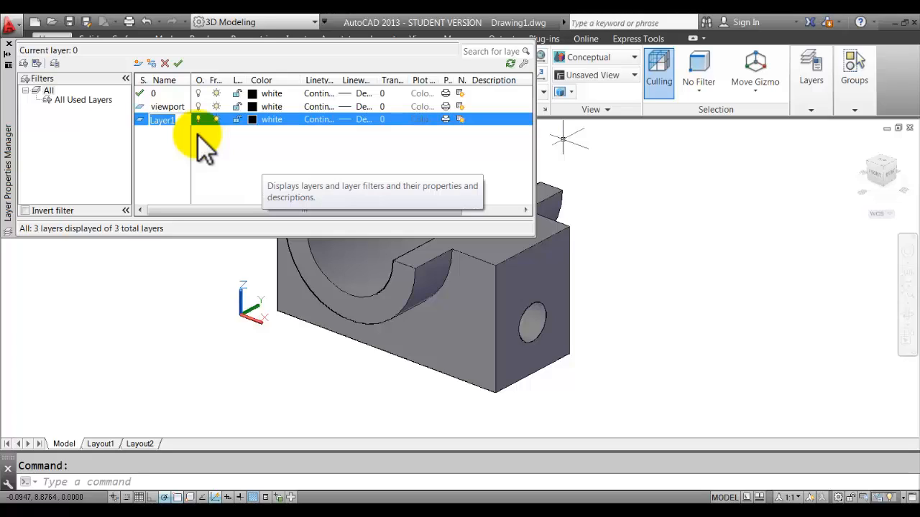
type("text")
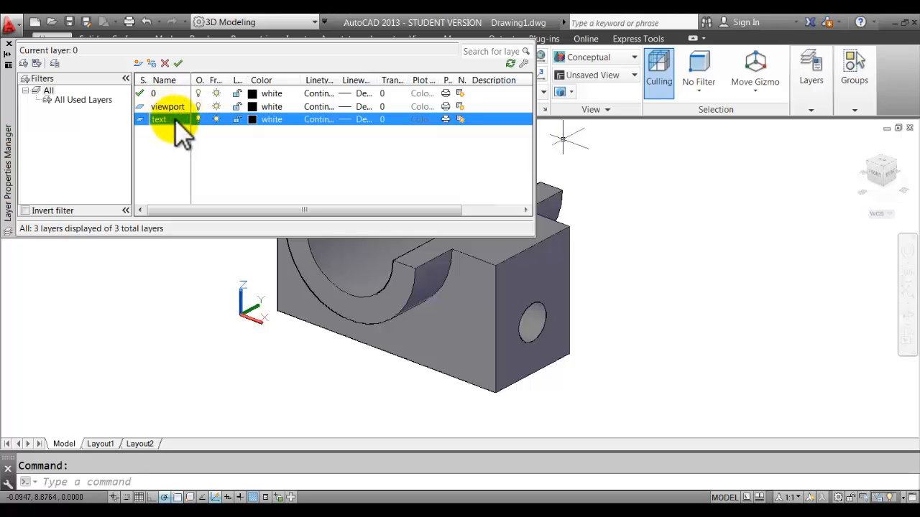
Make the viewport layer non-plotting, set it as the current layer and close the layer manager.
left_click(175, 107)
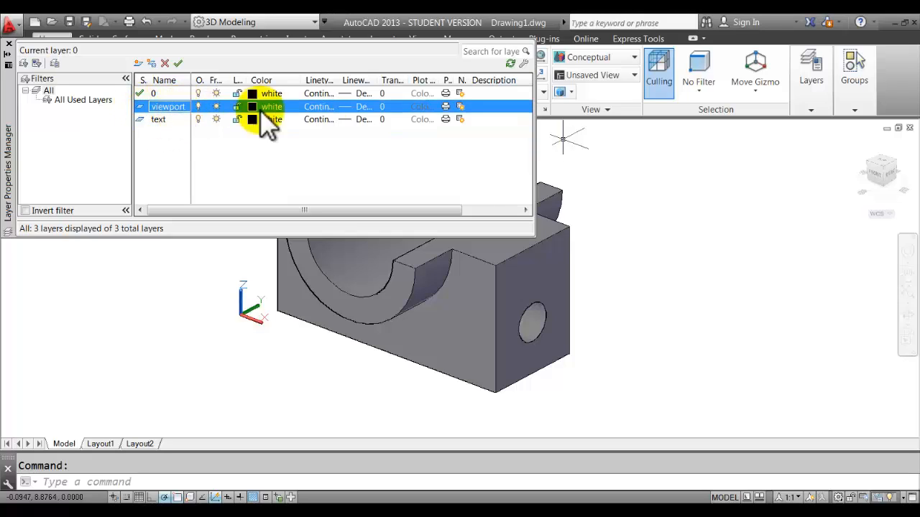
left_click(445, 106)
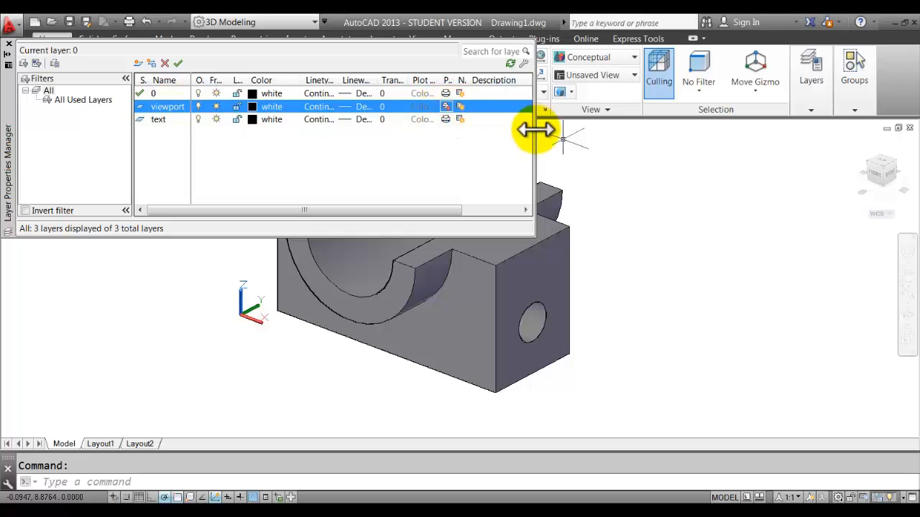
left_click_drag(534, 129, 529, 150)
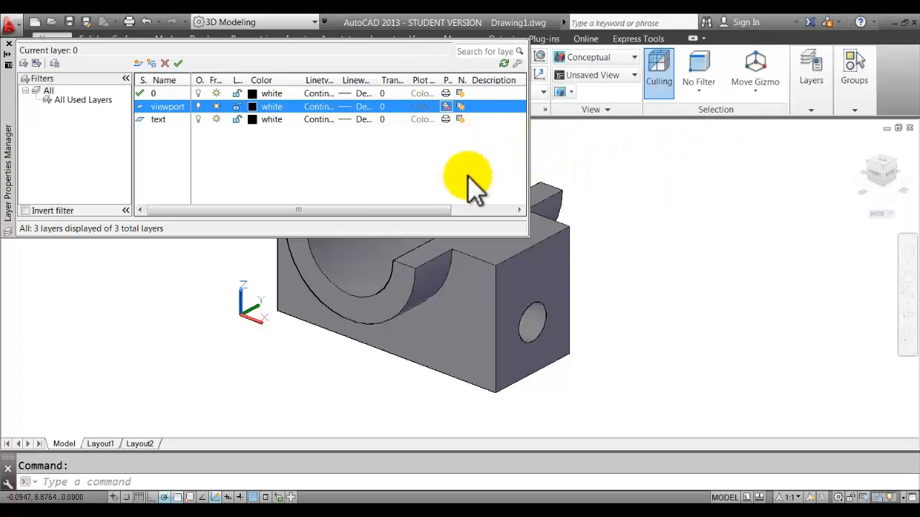
left_click_drag(416, 212, 486, 209)
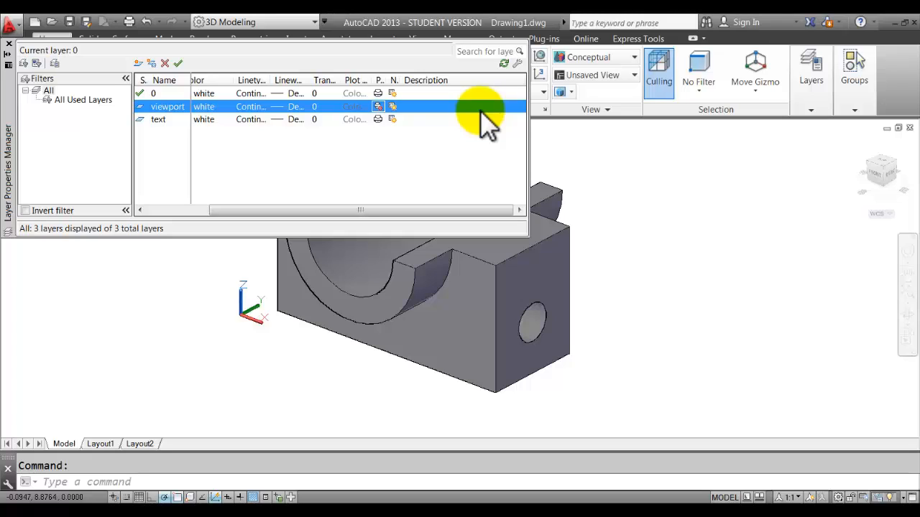
double_click(144, 106)
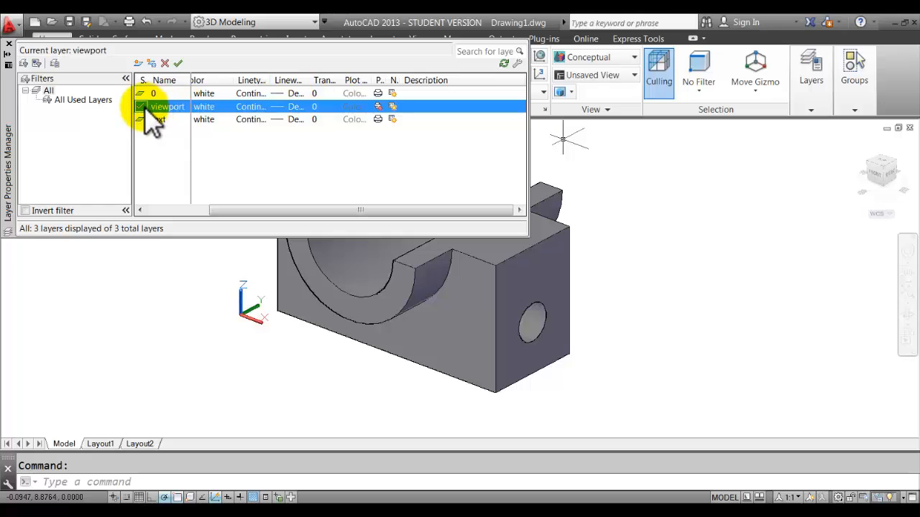
left_click(8, 44)
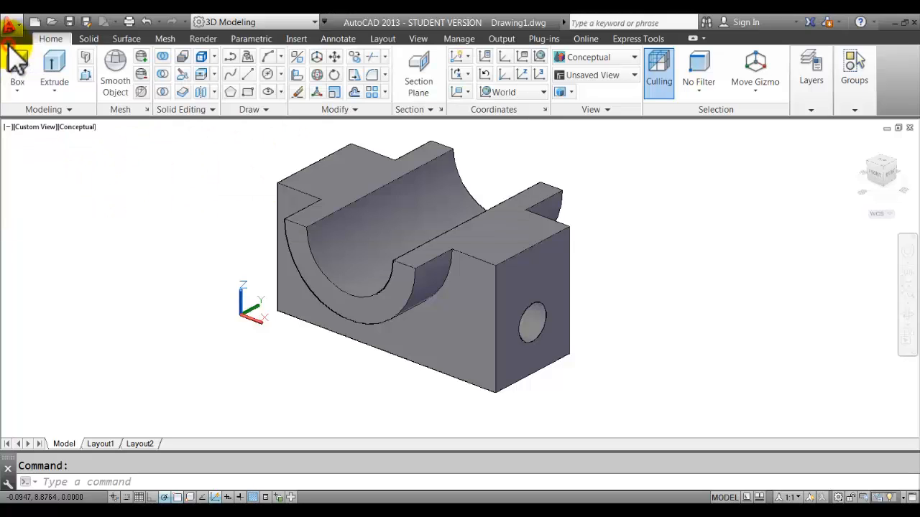
Switch to Layout1, move the viewport off the sheet and place it back on the page.
left_click(102, 445)
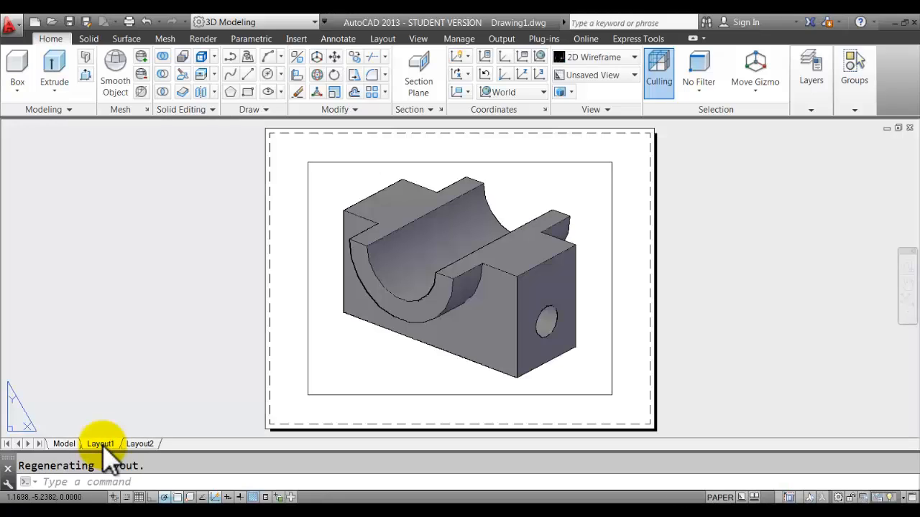
left_click(359, 394)
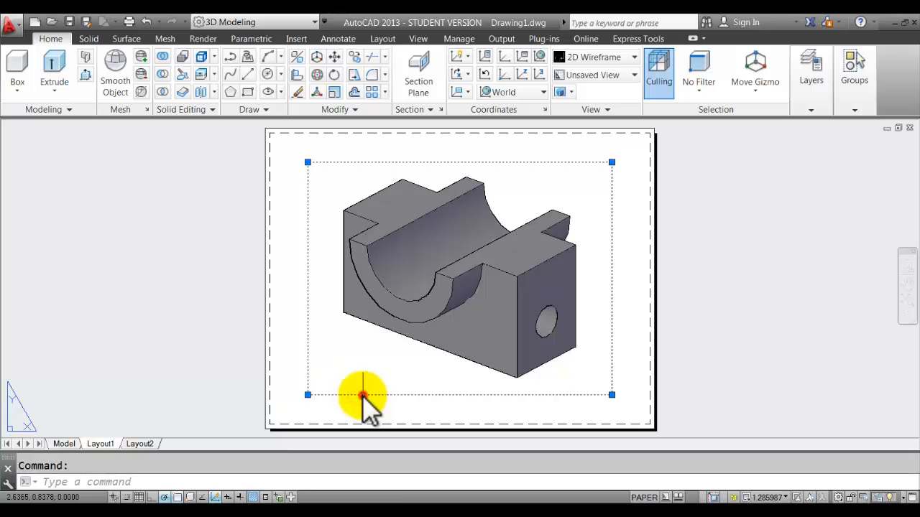
left_click_drag(361, 395, 38, 384)
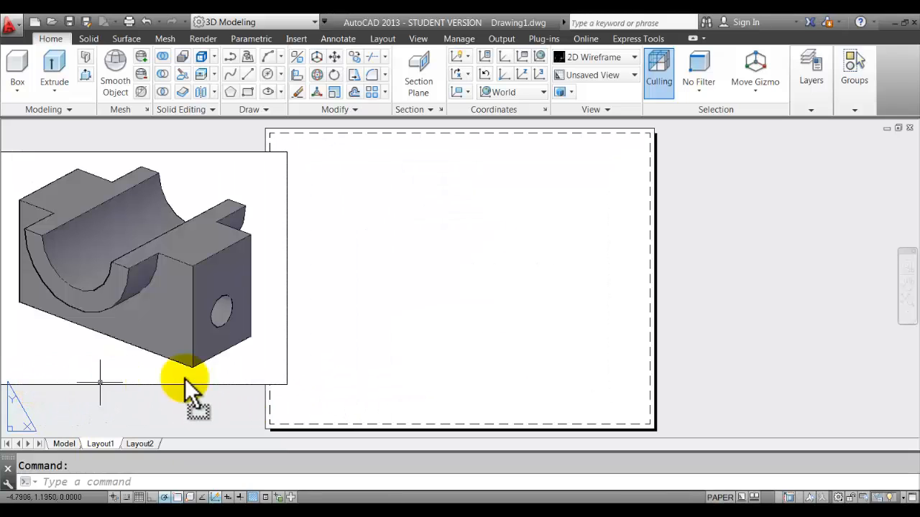
middle_click_drag(397, 360, 485, 363)
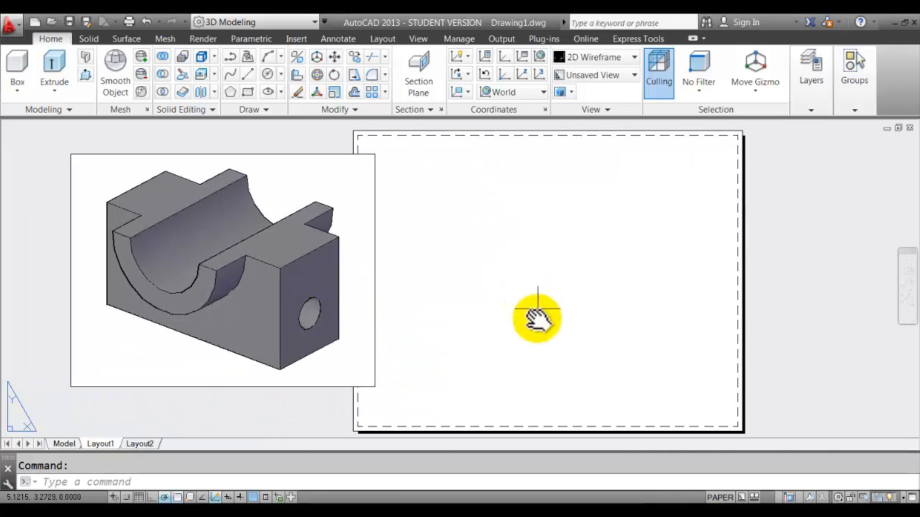
left_click(375, 347)
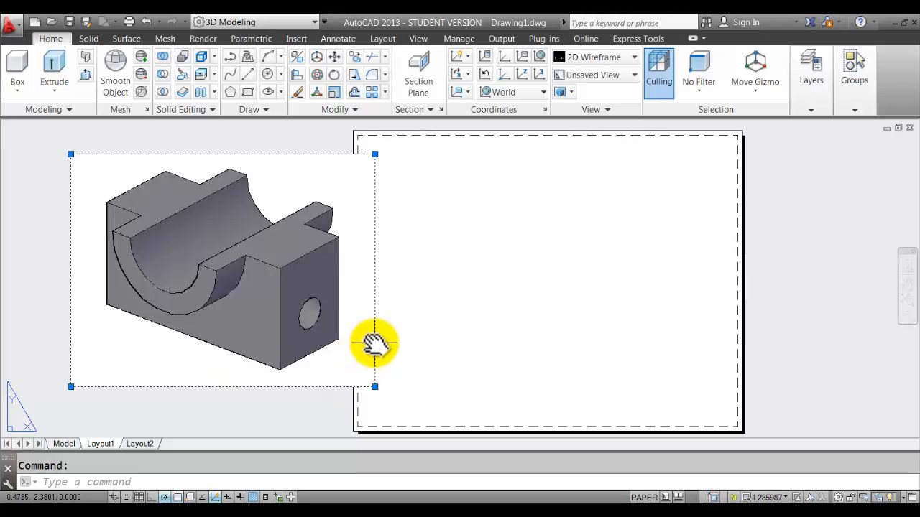
left_click_drag(374, 347, 708, 352)
left_click(791, 207)
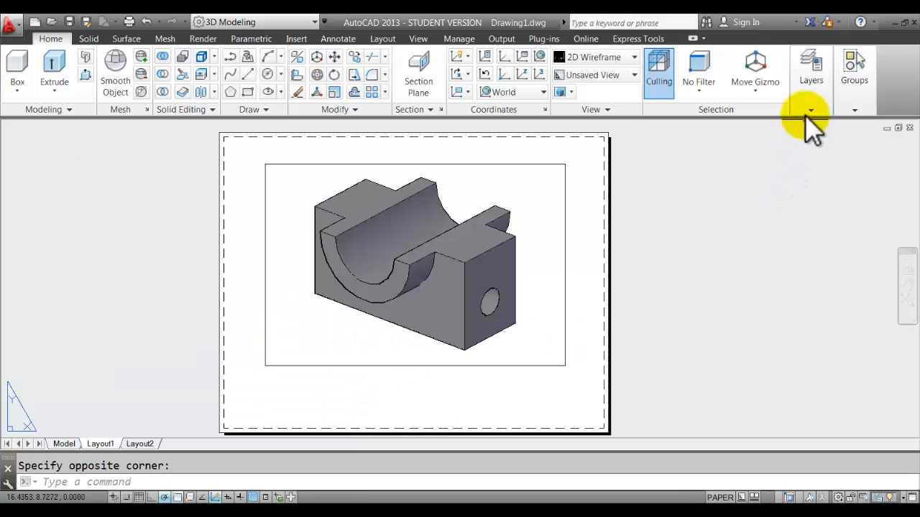
Select the viewport border and check its layer assignment.
left_click(565, 224)
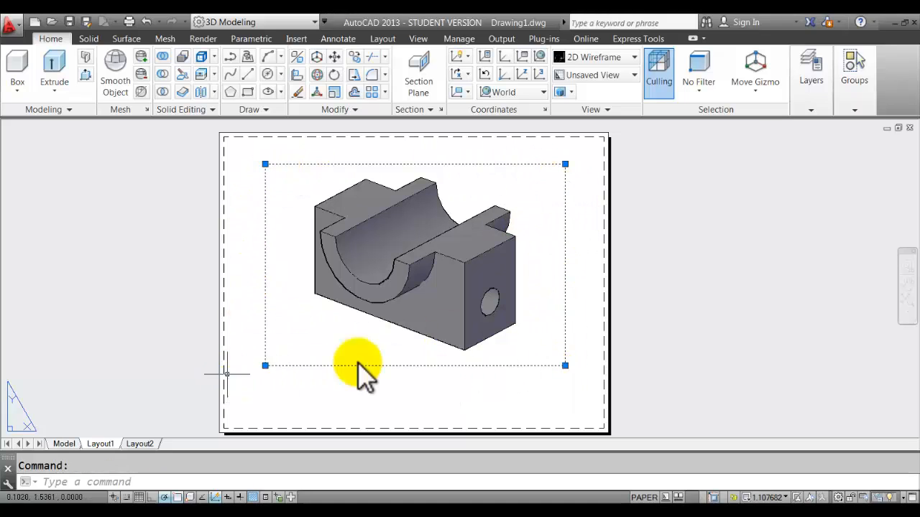
left_click(811, 110)
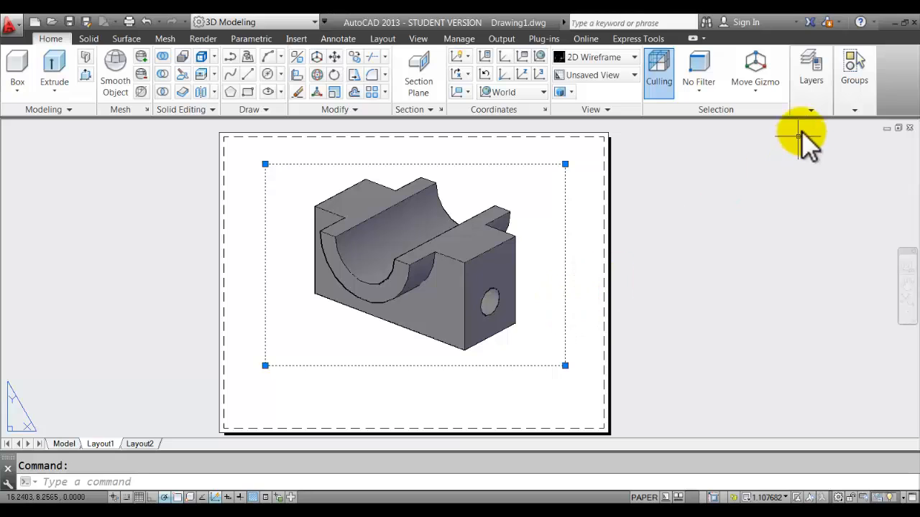
left_click(813, 109)
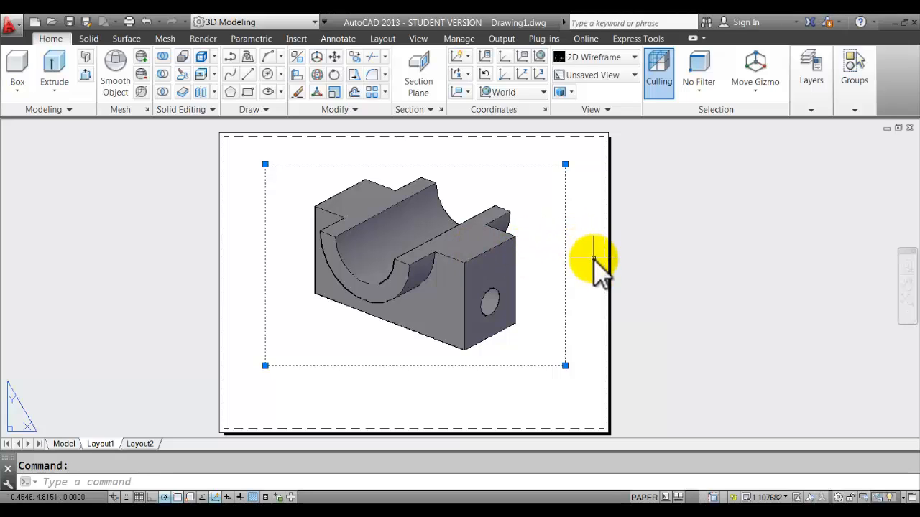
key("Escape")
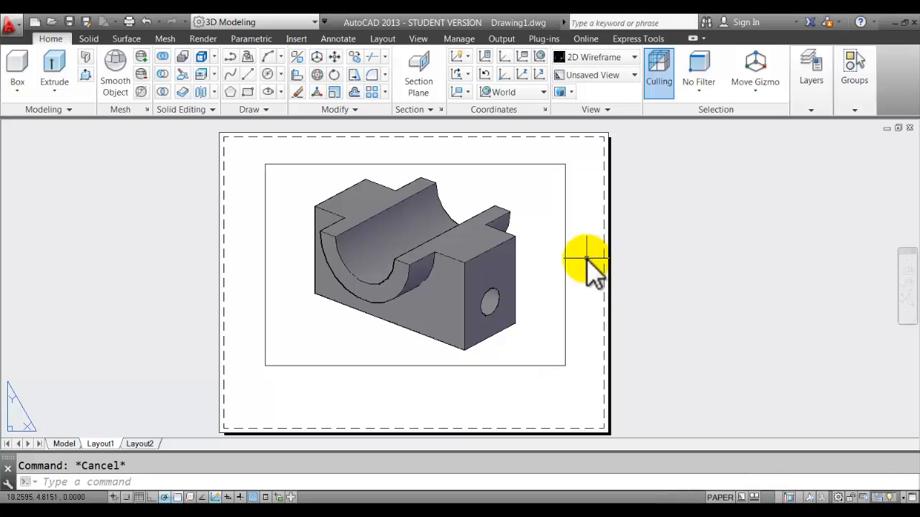
Activate the viewport's model space, zoom and pan the part to fit inside the frame, and return to paper space.
double_click(554, 220)
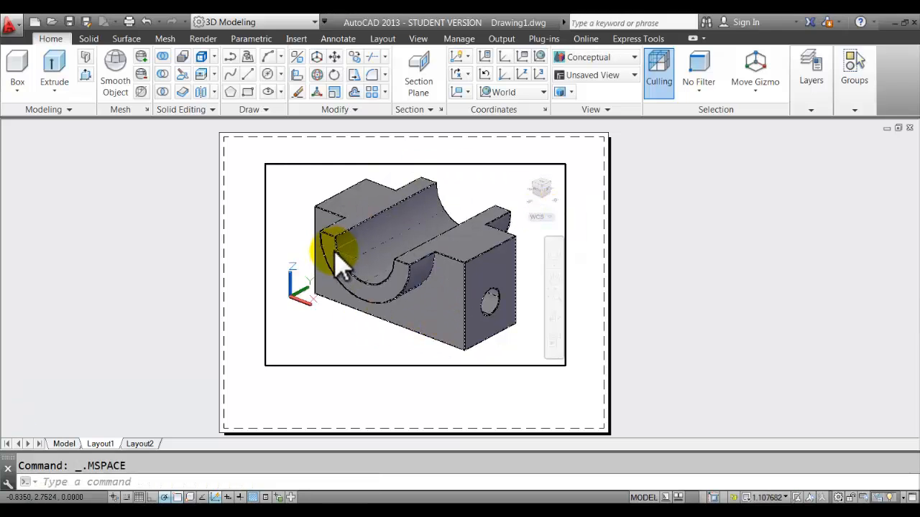
scroll(334, 250, "down", 6)
scroll(334, 250, "up", 6)
scroll(334, 251, "down", 3)
scroll(335, 252, "up", 4)
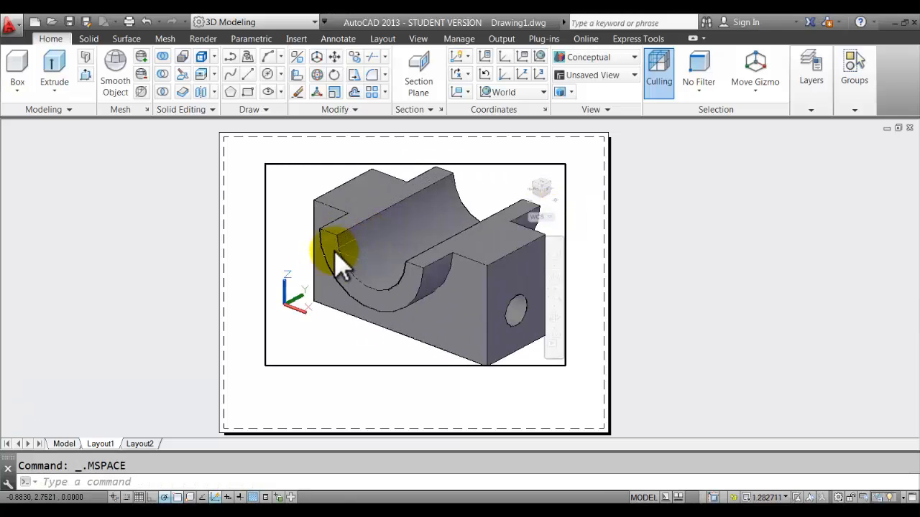
scroll(336, 253, "down", 4)
scroll(337, 256, "up", 4)
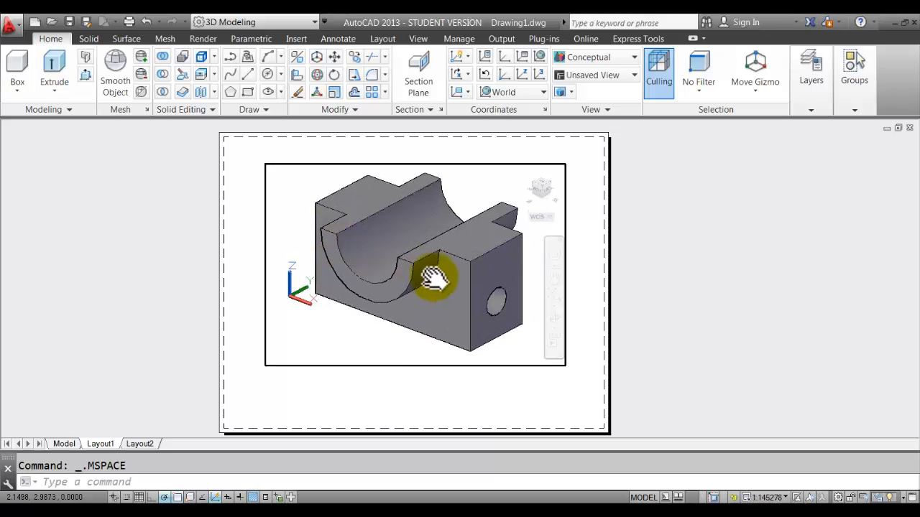
scroll(433, 277, "down", 3)
scroll(434, 277, "up", 3)
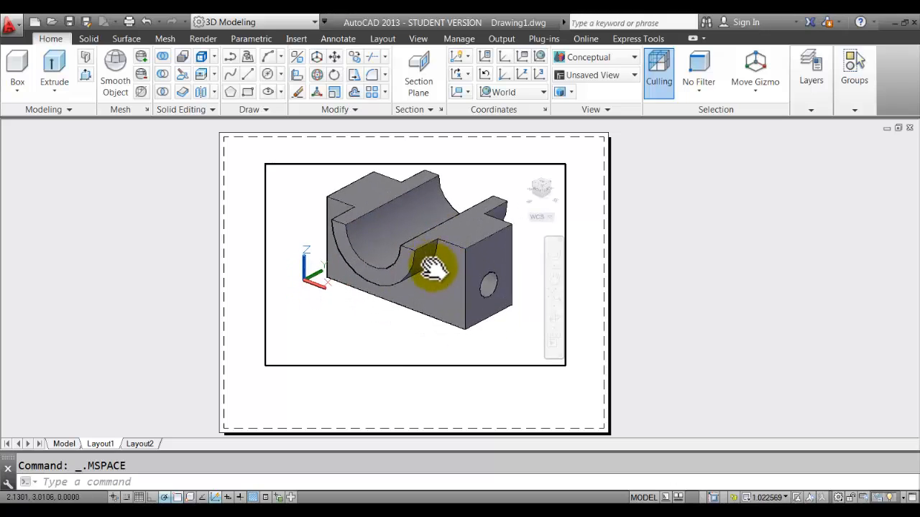
double_click(670, 199)
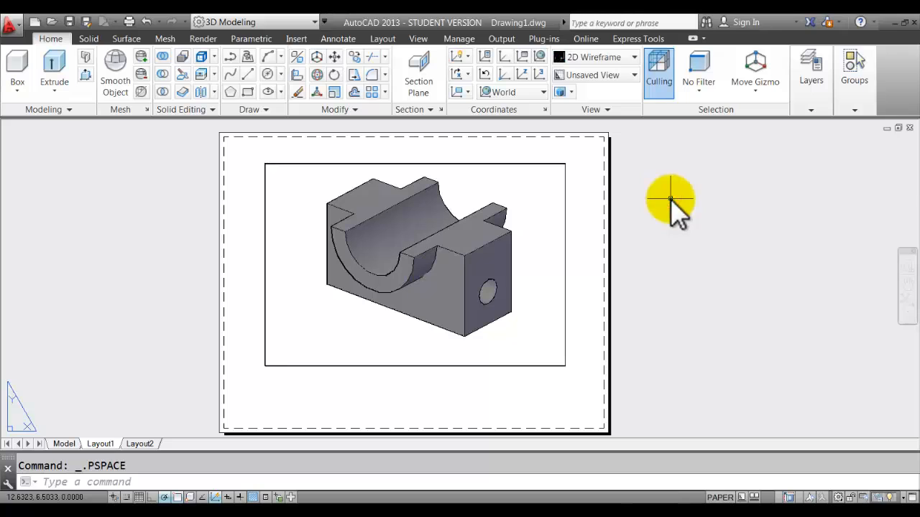
Shrink the viewport frame around the part by stretching its lower-left corner inward and its upper-right corner toward the part.
left_click(171, 264)
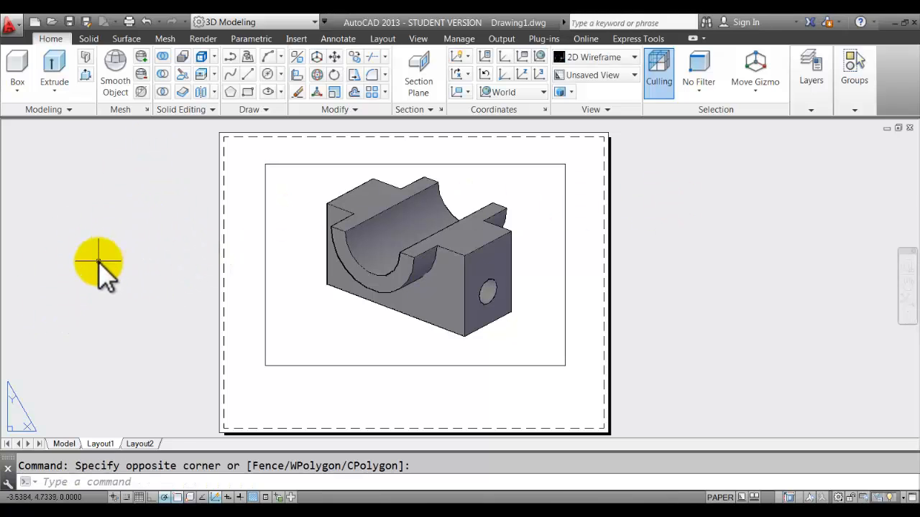
left_click(264, 261)
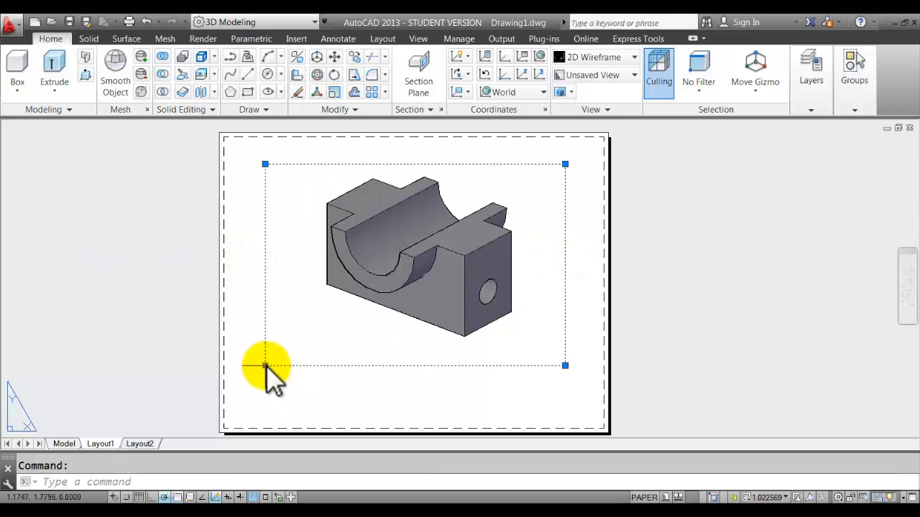
left_click(265, 365)
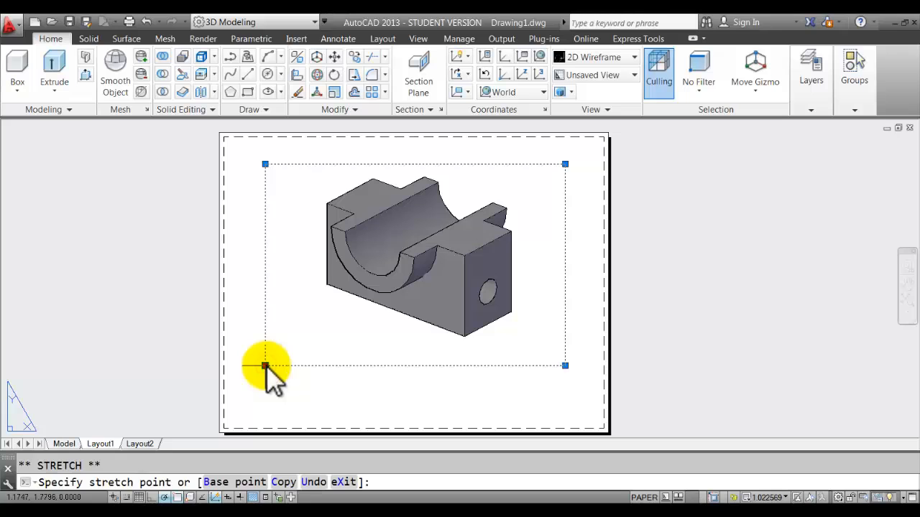
left_click(296, 342)
left_click(565, 165)
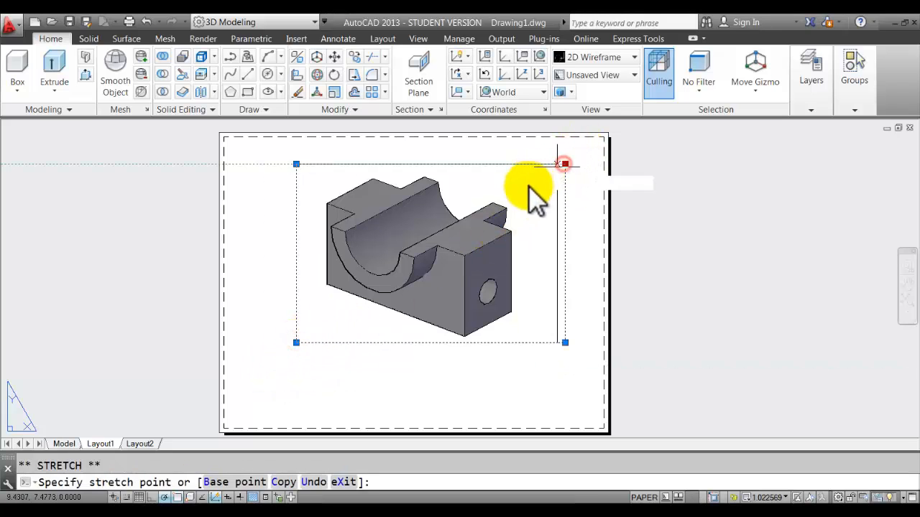
left_click(539, 166)
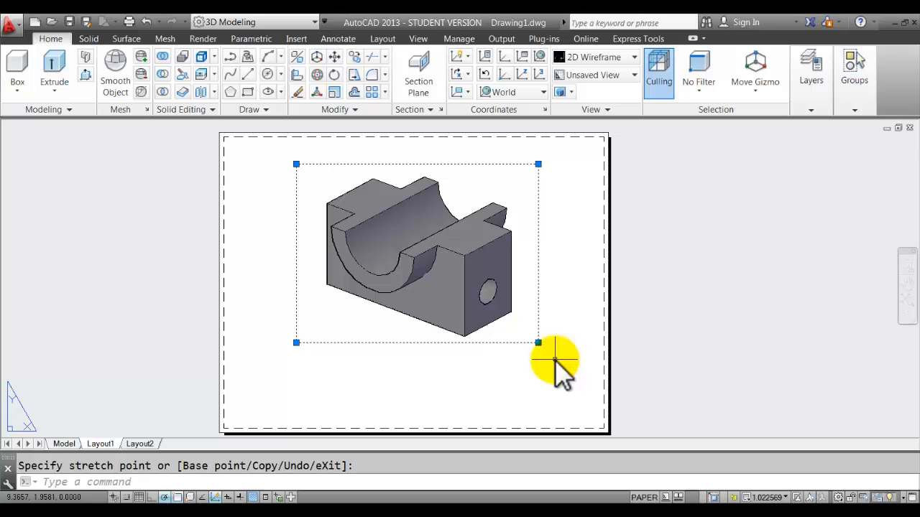
key("Escape")
Maximize the Layout1 viewport and minimize it back to the sheet, twice.
double_click(296, 273)
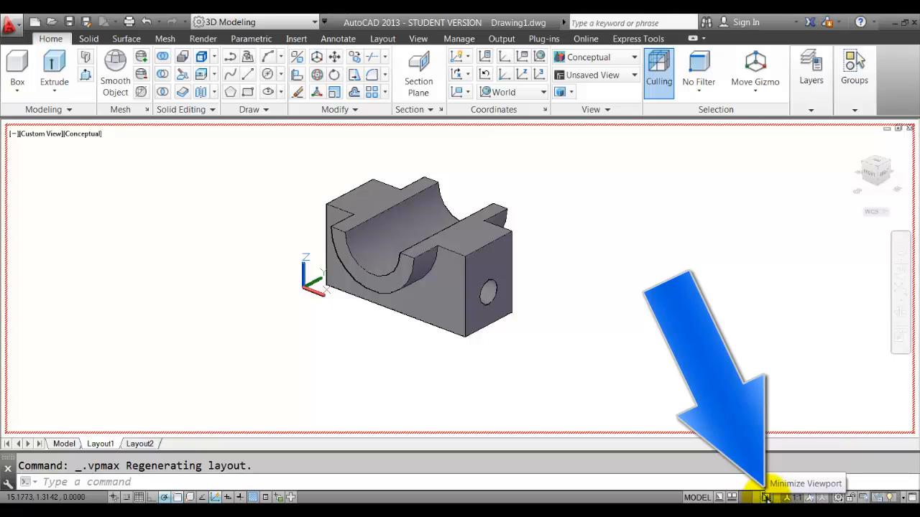
left_click(766, 497)
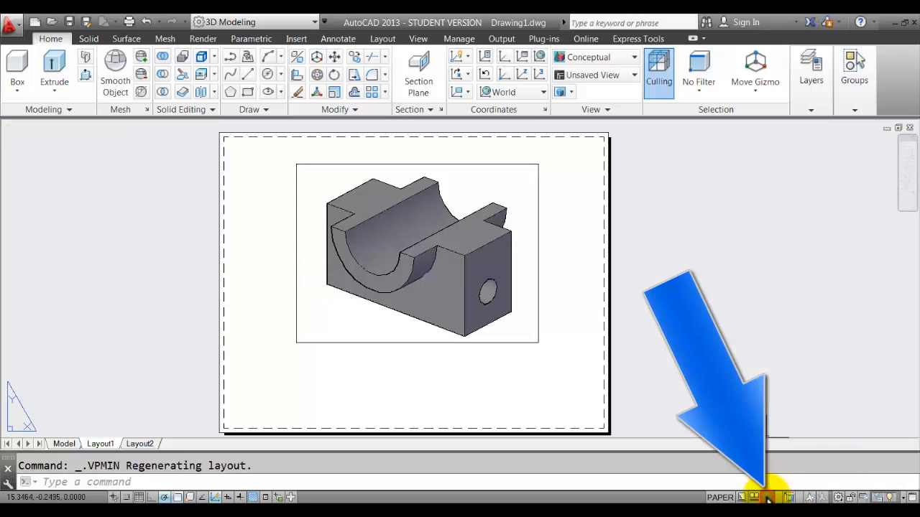
left_click(766, 498)
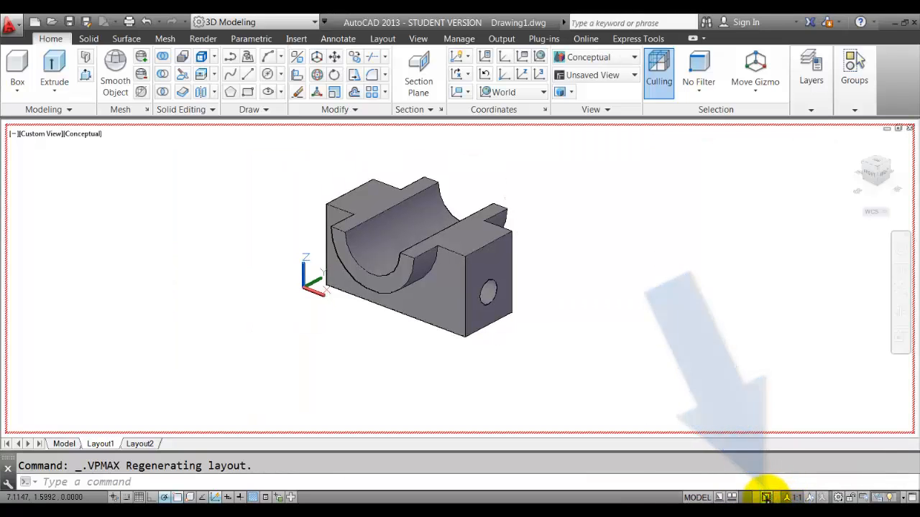
left_click(766, 497)
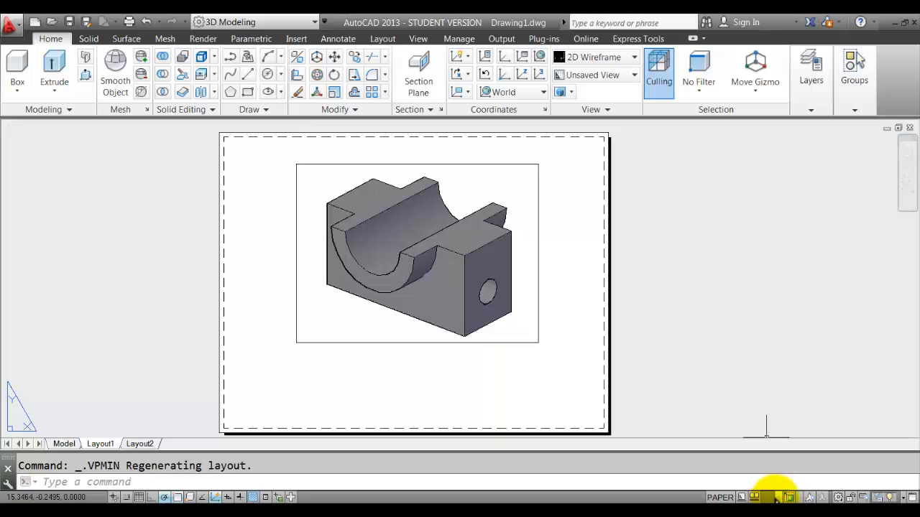
Make the text layer current.
left_click(812, 105)
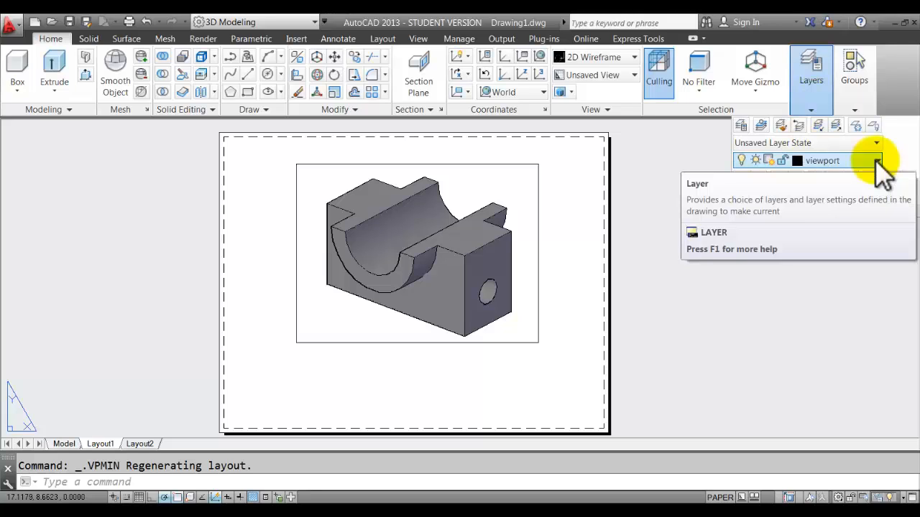
left_click(876, 161)
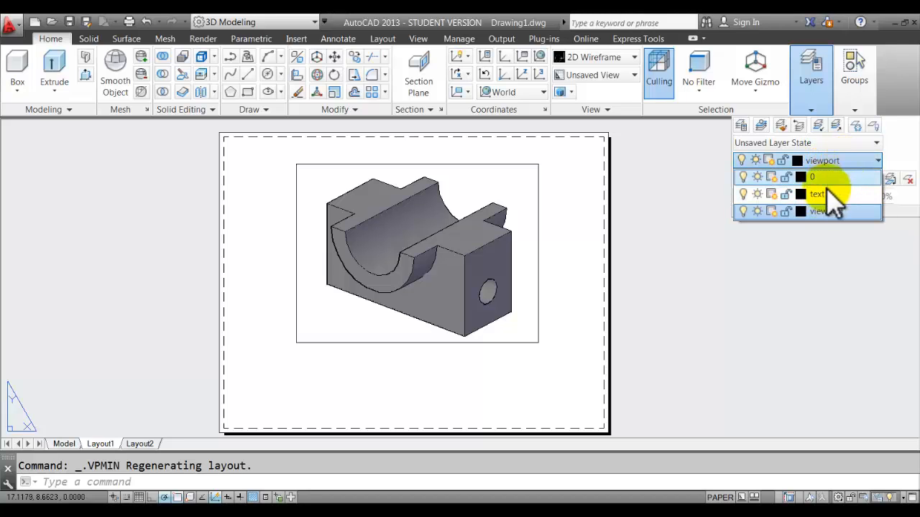
left_click(820, 195)
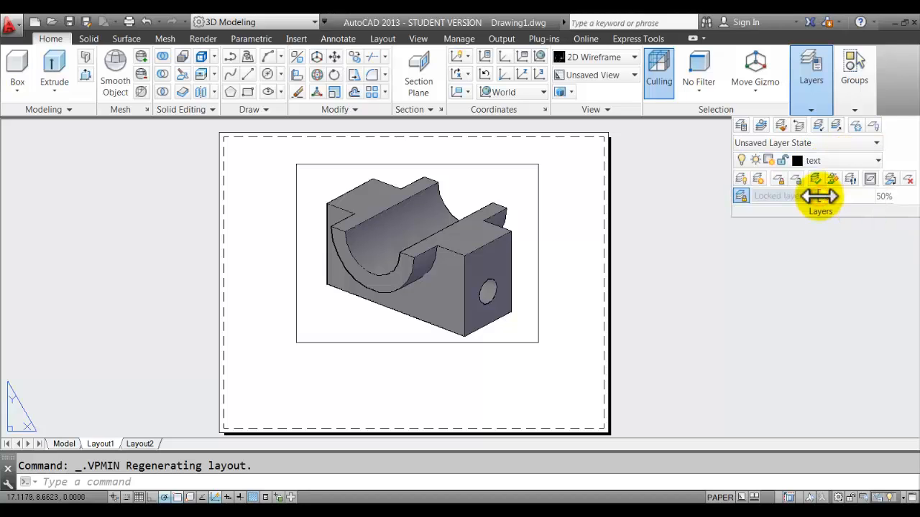
Add multiline text below the viewport with ASSIGNMENT 13 above the student's full name, and underline the first line.
left_click(339, 38)
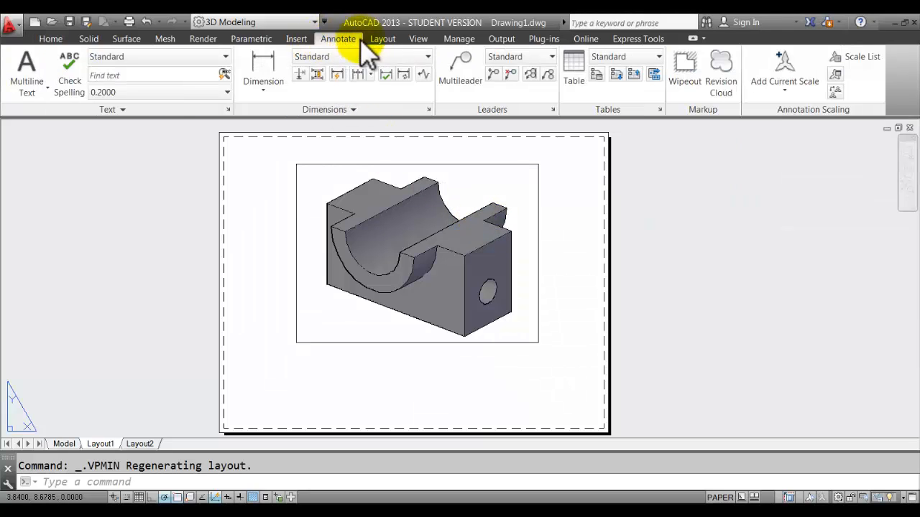
left_click(27, 92)
left_click(36, 115)
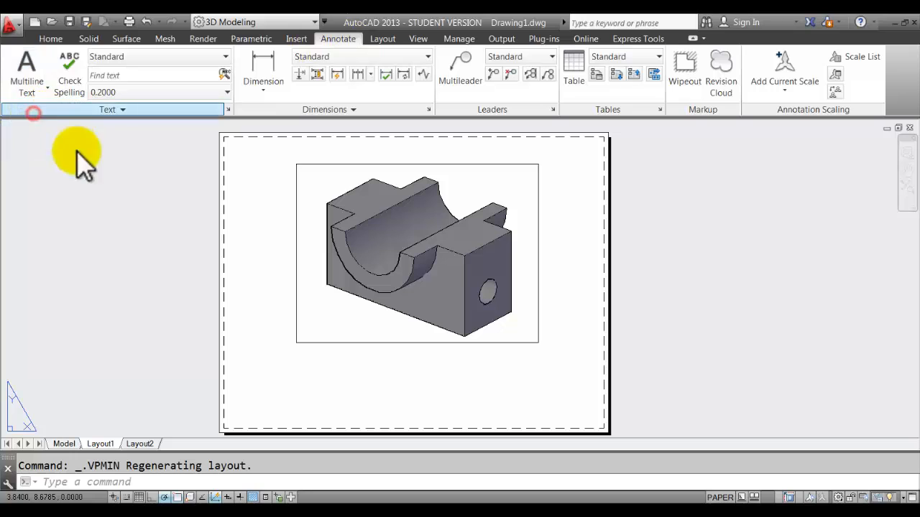
left_click(334, 360)
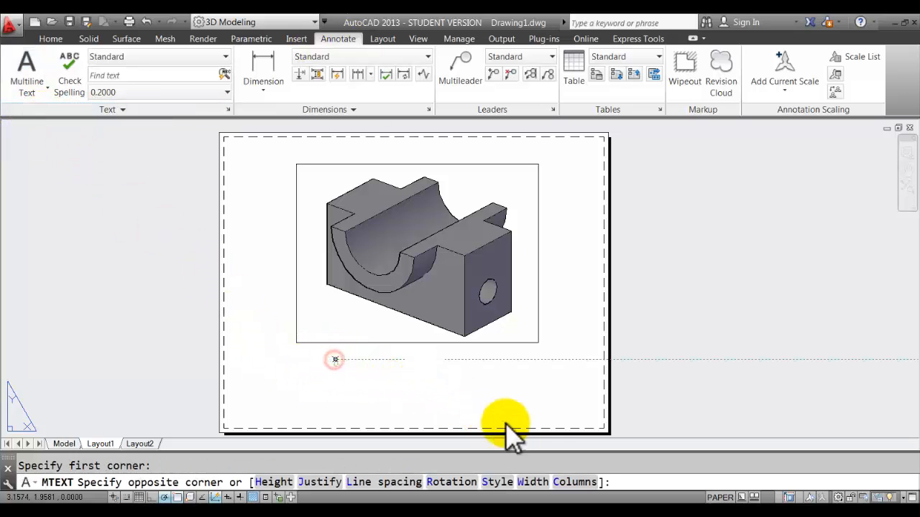
left_click(519, 396)
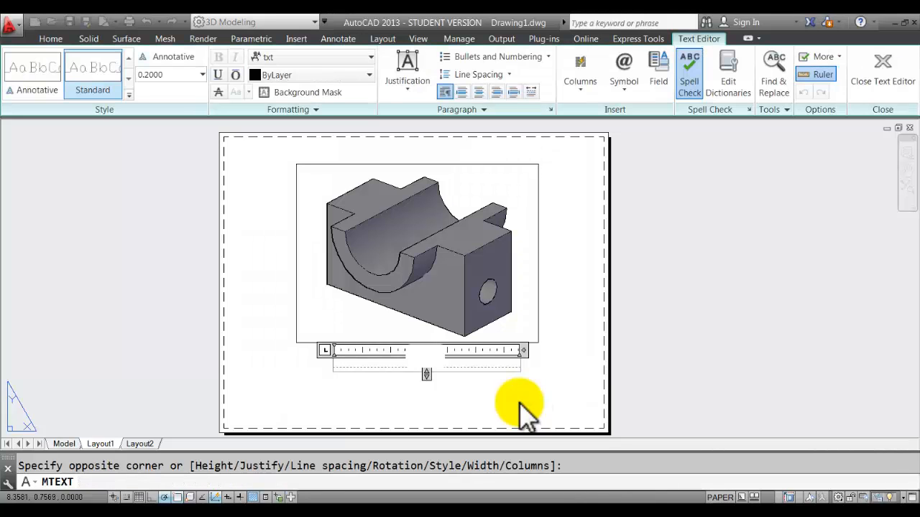
type("ASSIGNMENT")
key("Return")
type("JAN")
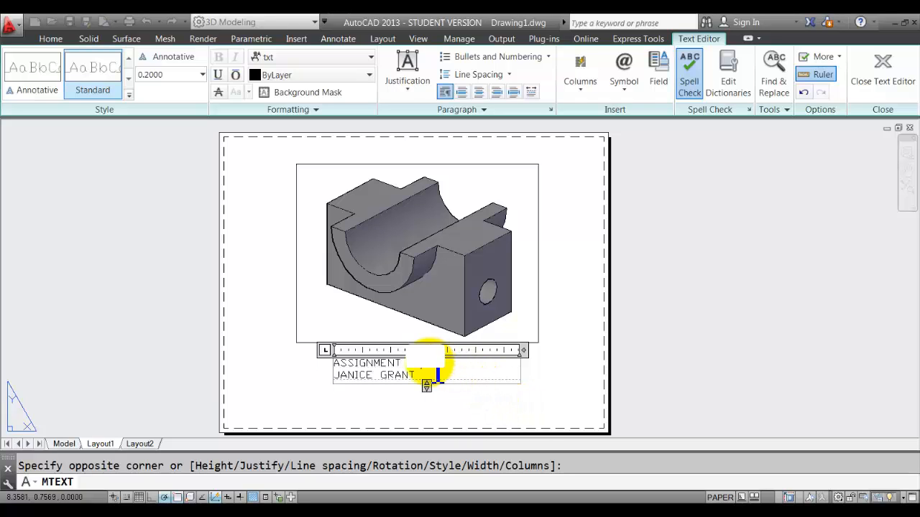
left_click_drag(436, 368, 271, 366)
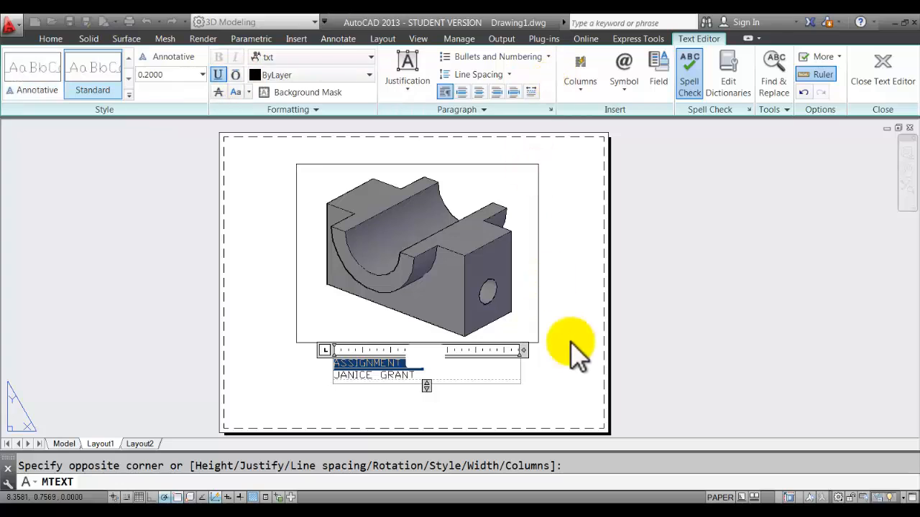
left_click(570, 365)
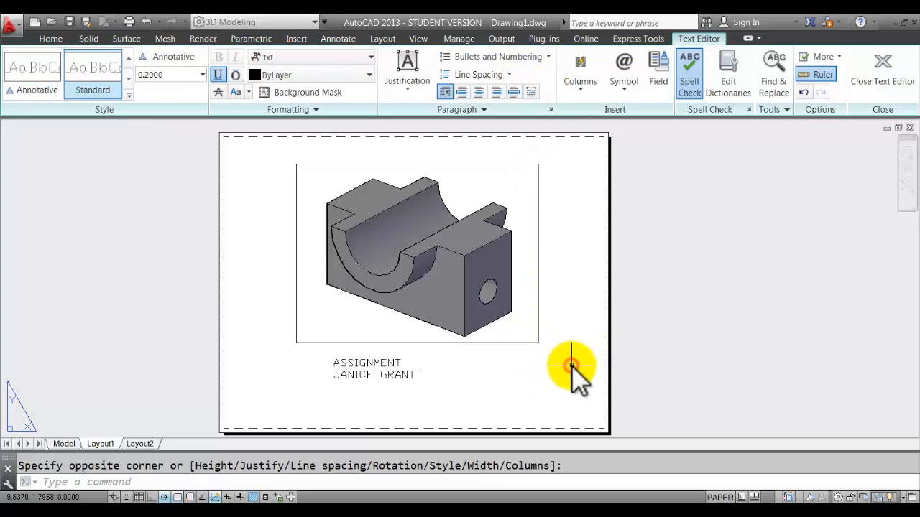
Move the title text block to the right so it sits centred beneath the viewport frame.
left_click(398, 364)
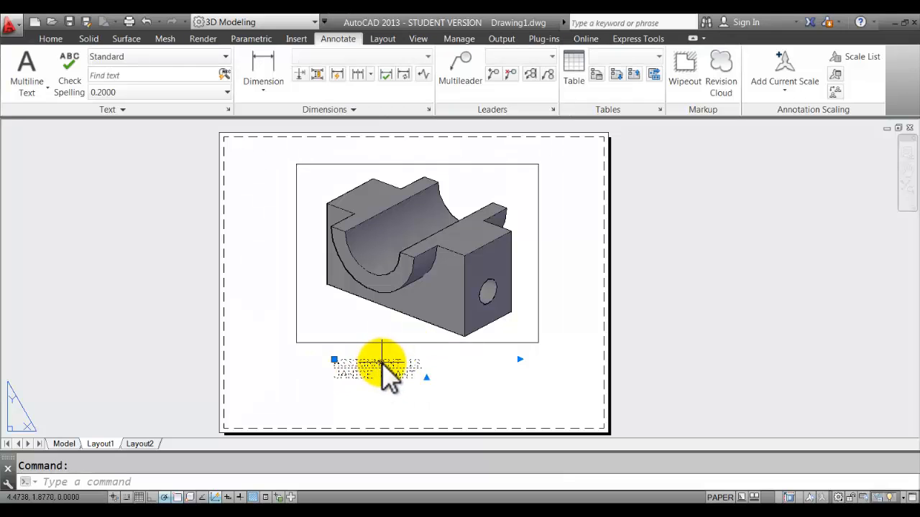
left_click_drag(381, 363, 428, 366)
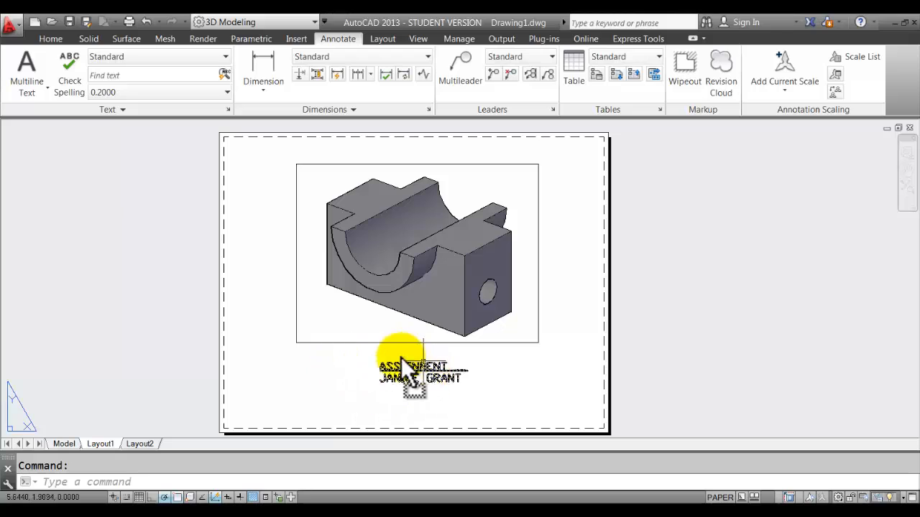
scroll(367, 359, "up", 4)
scroll(499, 353, "down", 5)
scroll(499, 352, "up", 5)
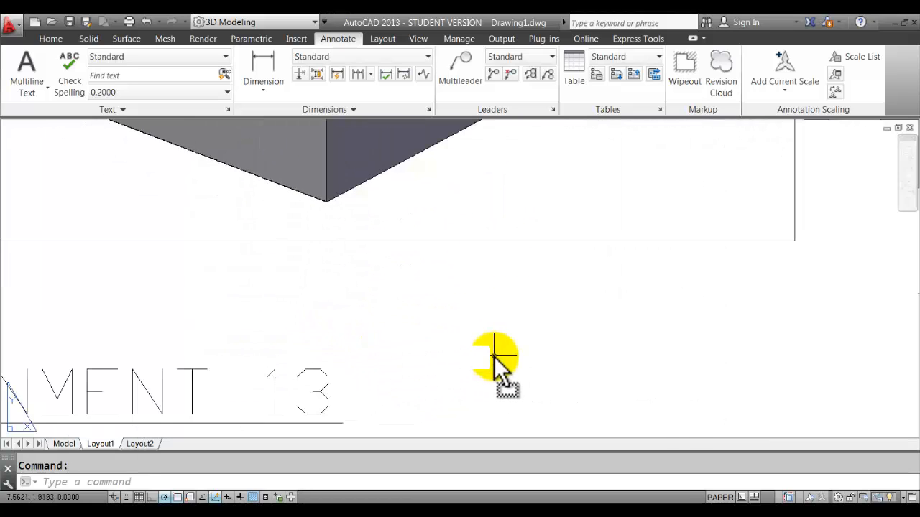
scroll(476, 370, "down", 3)
scroll(356, 370, "down", 4)
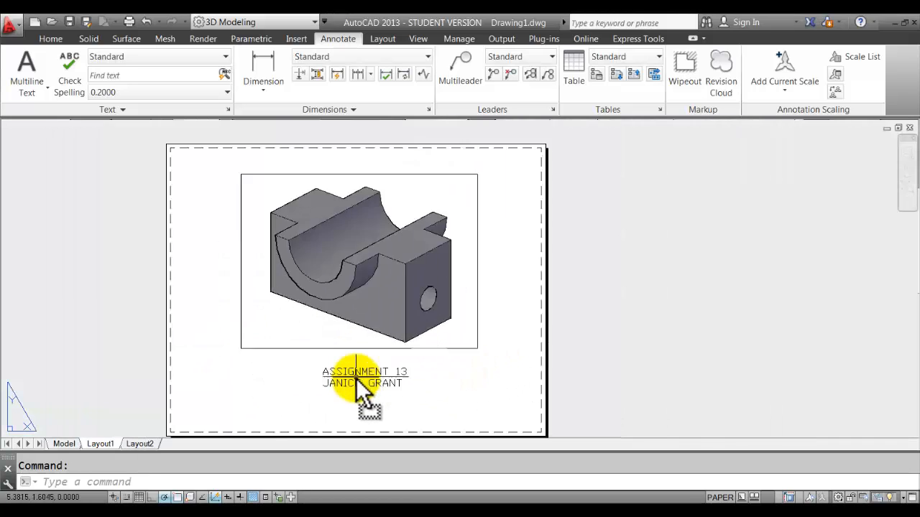
scroll(356, 378, "up", 2)
middle_click_drag(355, 378, 382, 367)
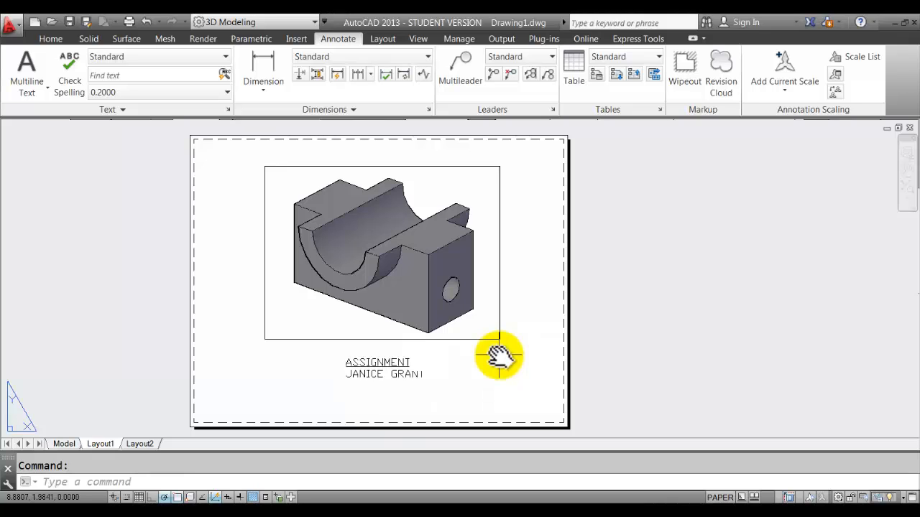
Change the font of both title text lines to Arial and close the text editor.
left_click(221, 56)
left_click(223, 57)
left_click(396, 363)
left_click(383, 366)
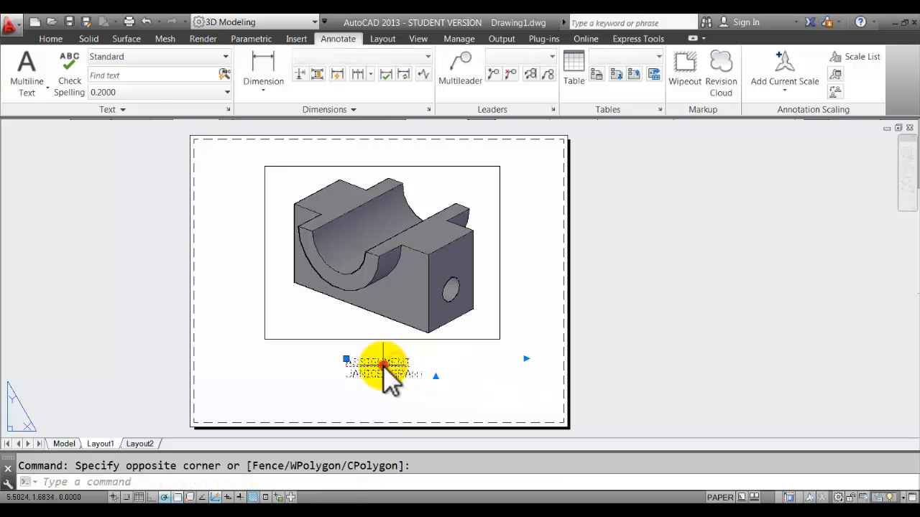
double_click(381, 365)
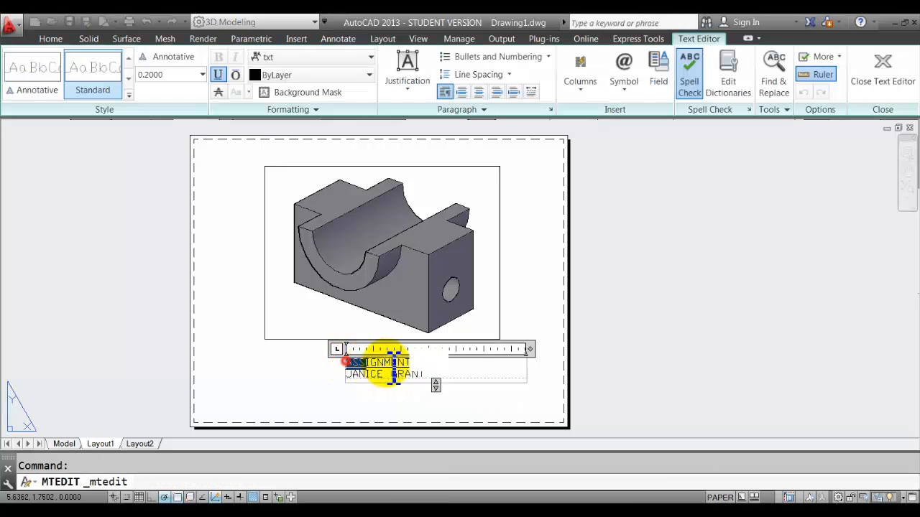
left_click_drag(394, 368, 498, 382)
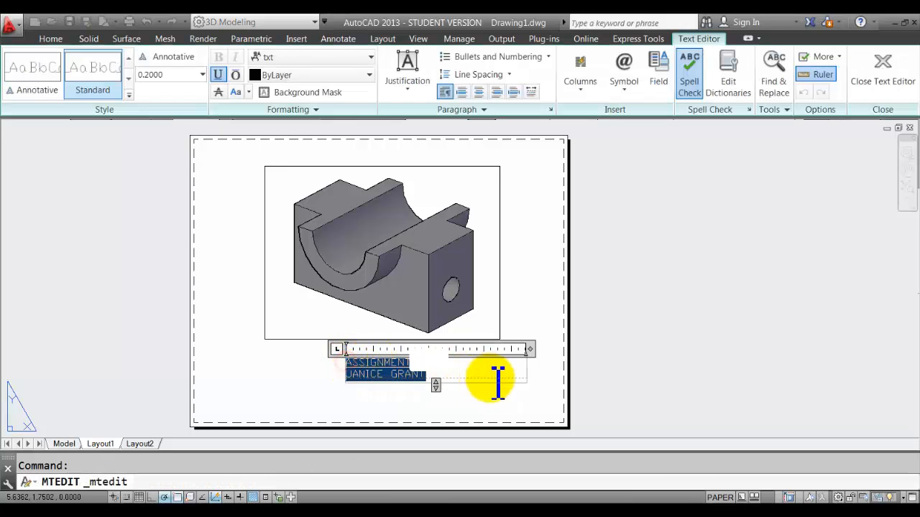
left_click(368, 57)
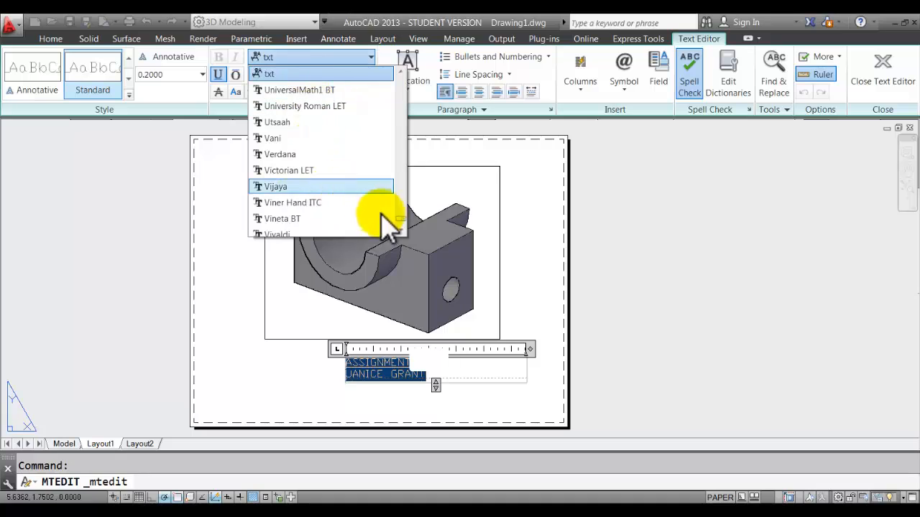
left_click_drag(400, 219, 367, 71)
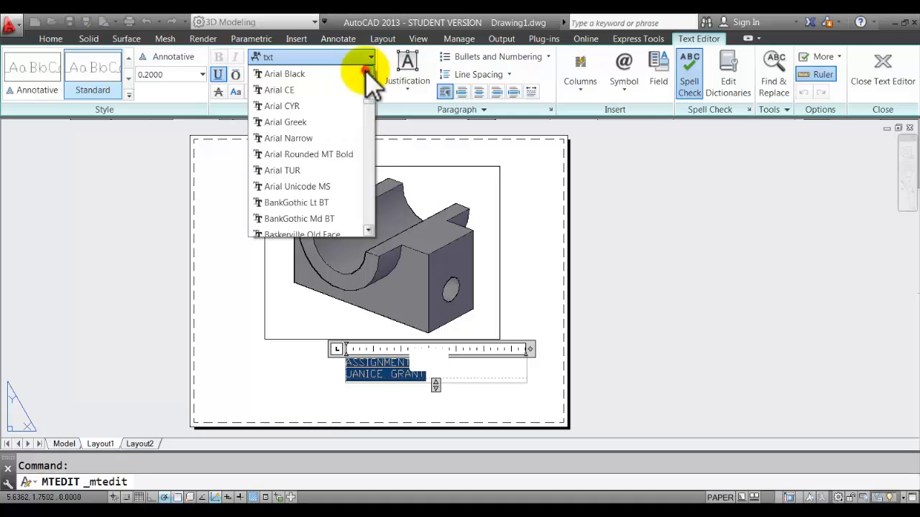
left_click(367, 71)
left_click(366, 70)
left_click(326, 72)
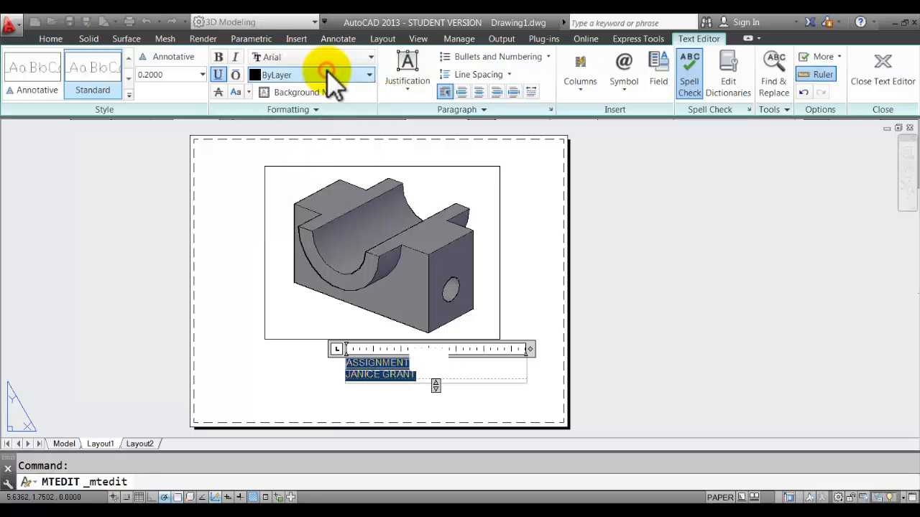
left_click(254, 387)
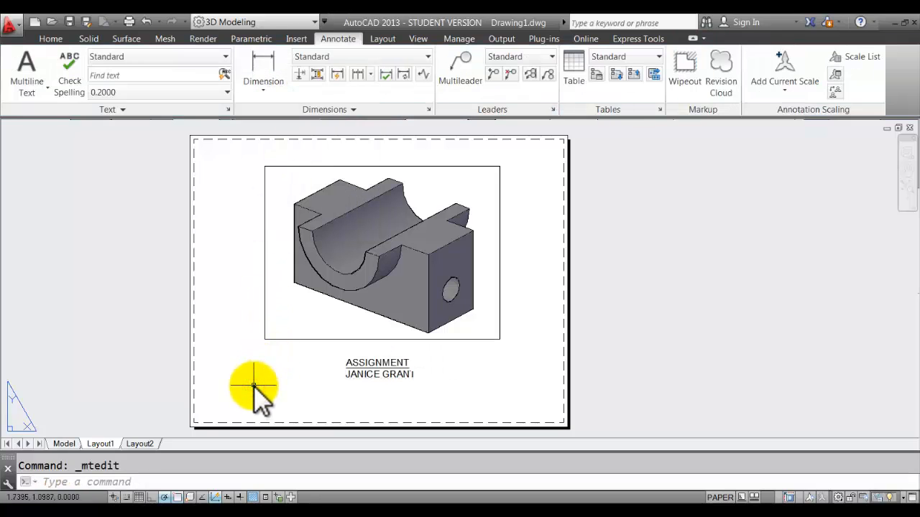
Start plotting Layout1 and choose the Lexmark 2600 Series as the printer.
middle_click_drag(253, 387, 301, 380)
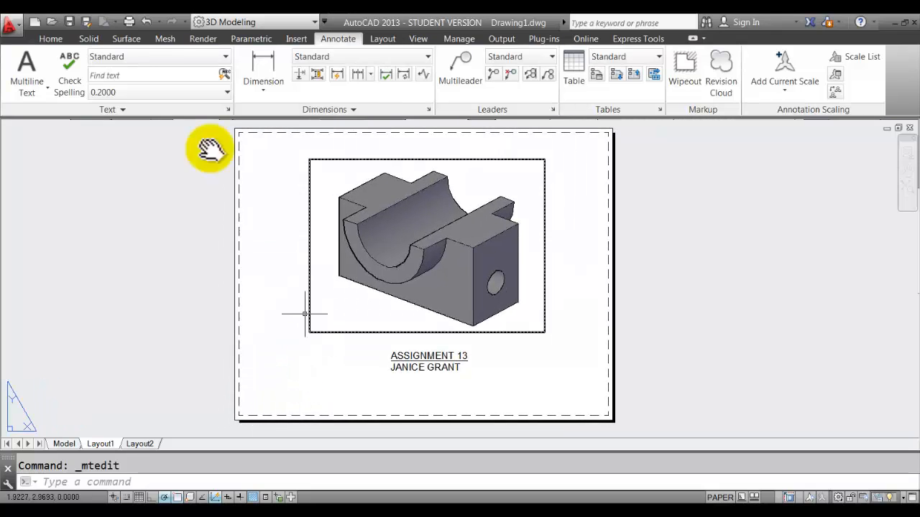
left_click(130, 23)
left_click_drag(414, 71, 416, 48)
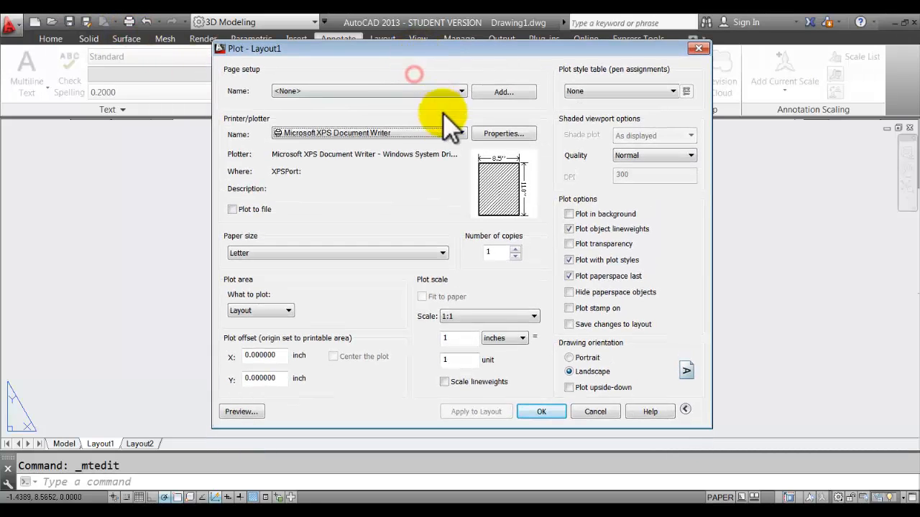
left_click(451, 133)
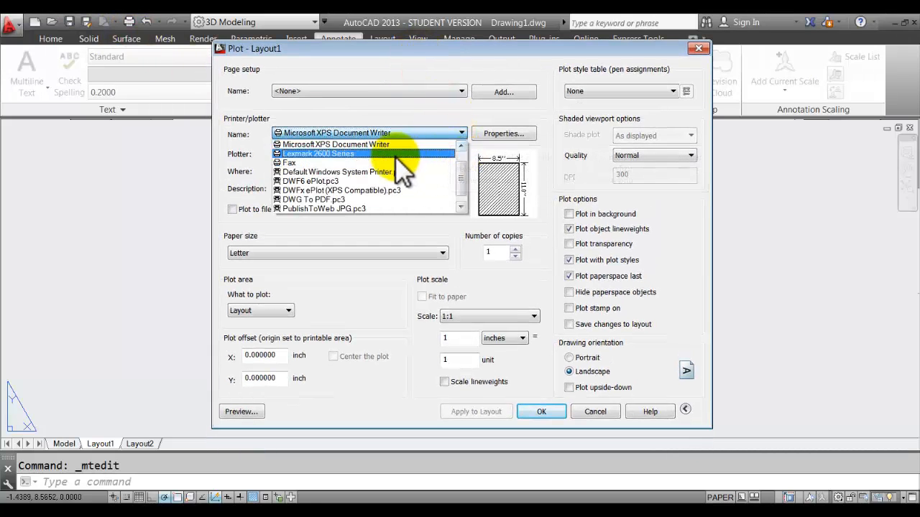
left_click(395, 154)
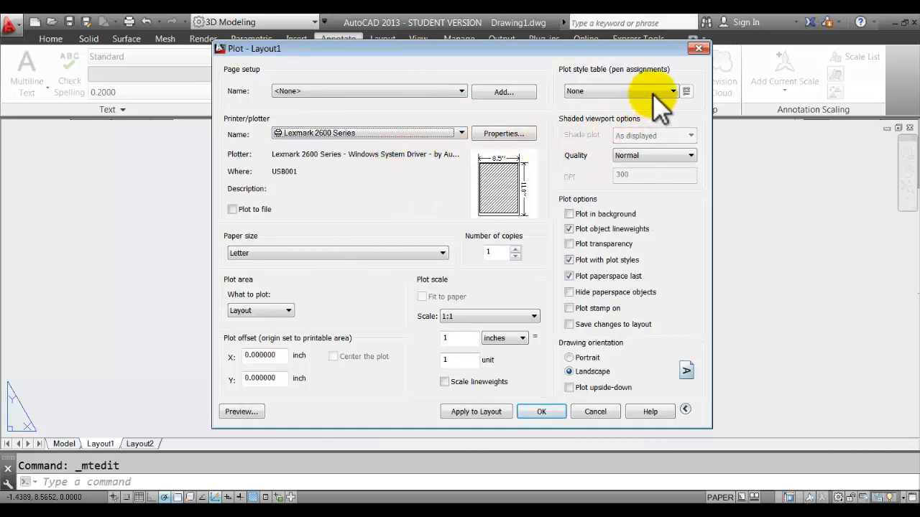
left_click(685, 409)
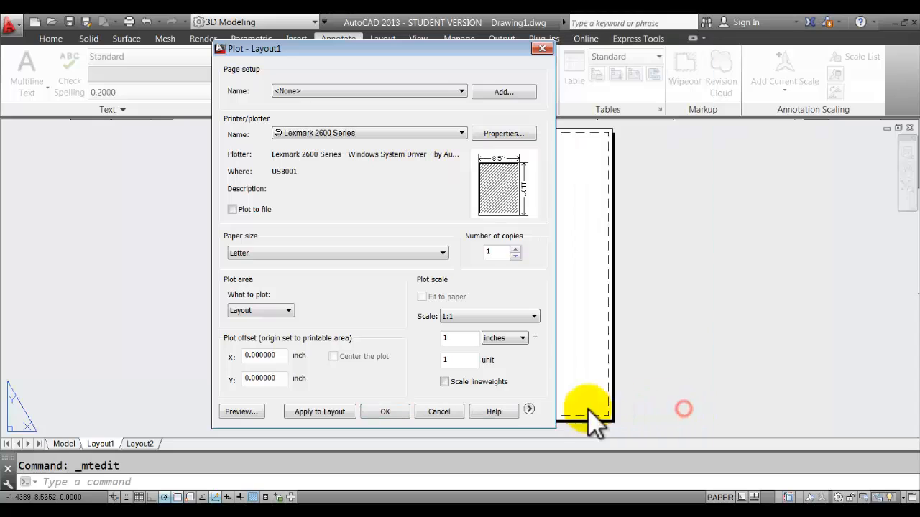
left_click(529, 409)
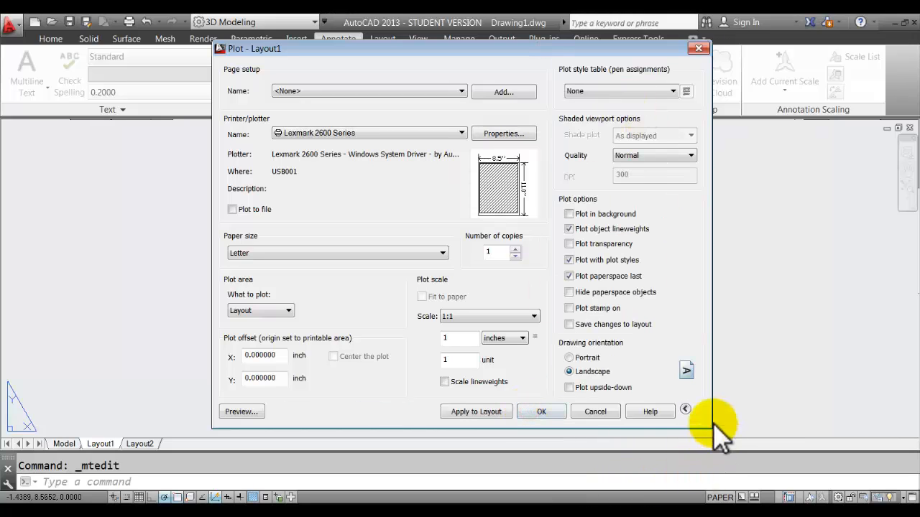
left_click(682, 409)
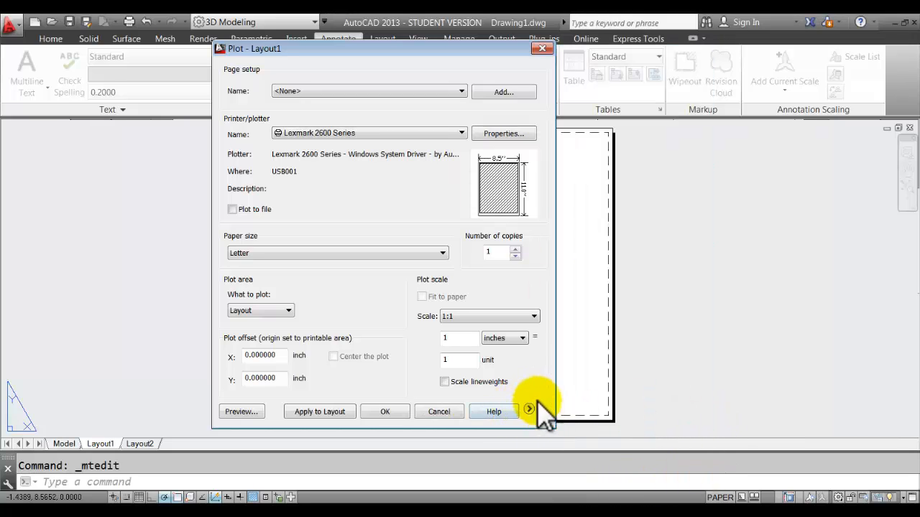
left_click(529, 409)
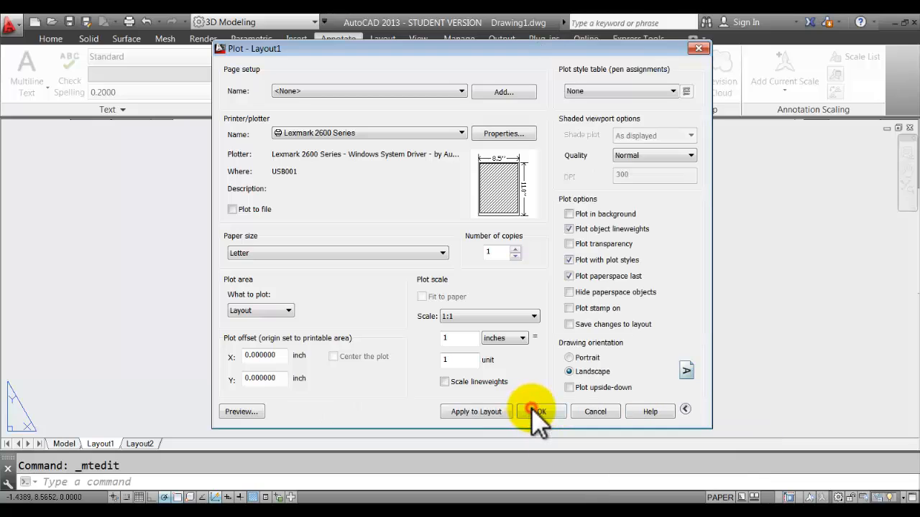
Assign the monochrome.ctb plot style table to the plot and apply the plot settings to Layout1.
left_click(672, 91)
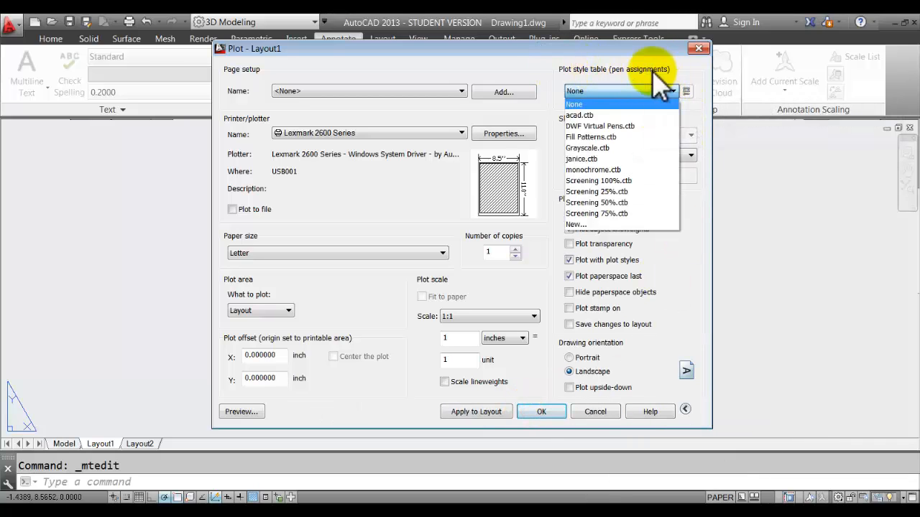
left_click(625, 170)
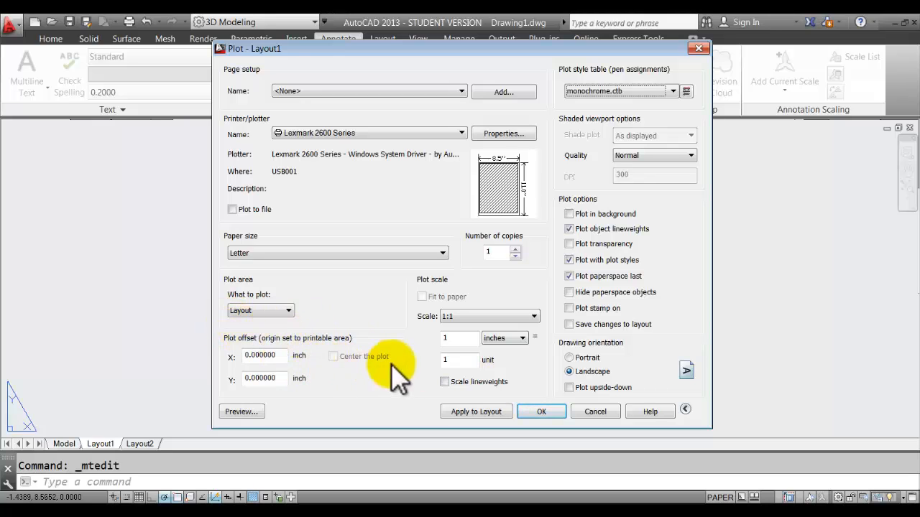
left_click(446, 317)
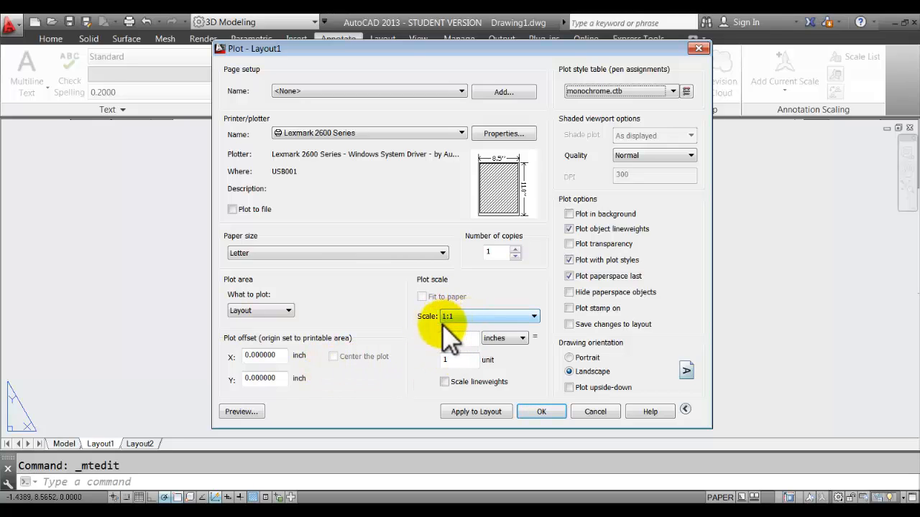
left_click(465, 412)
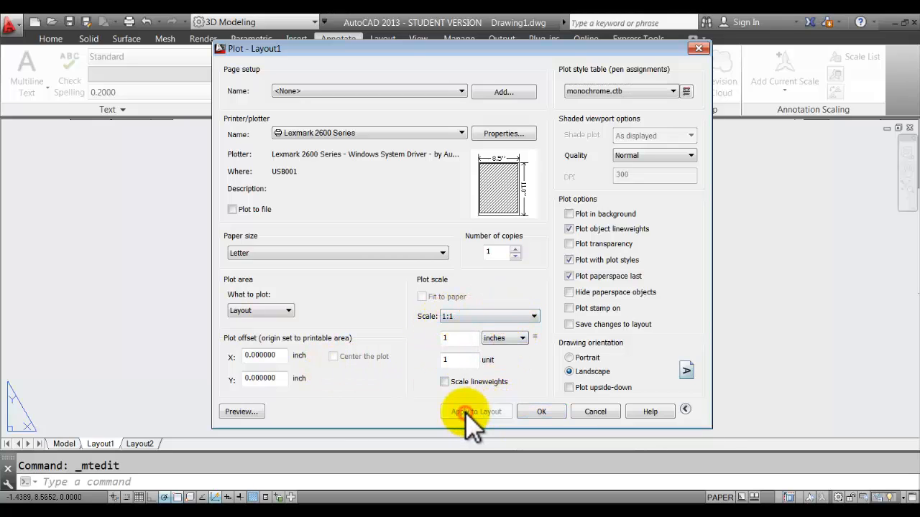
Preview the Layout1 plot and examine how the shaded part and title text sit on the sheet.
left_click(238, 413)
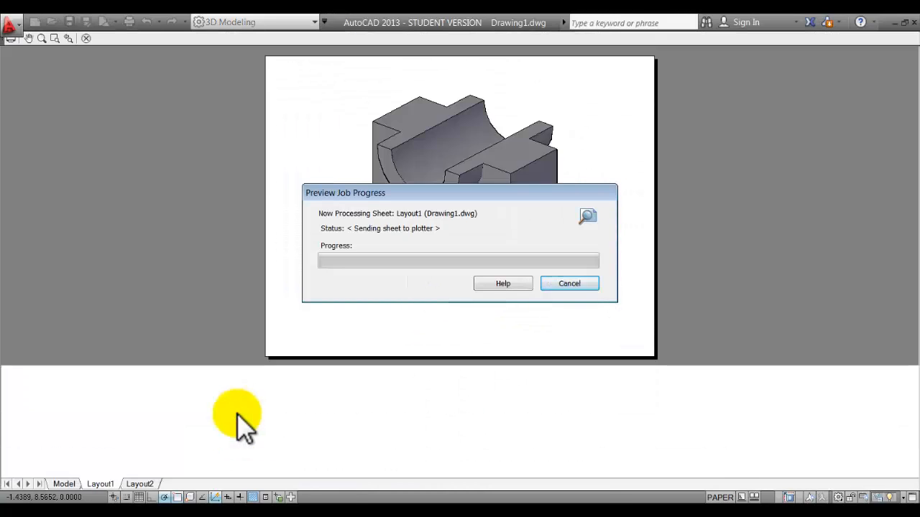
scroll(581, 267, "up", 2)
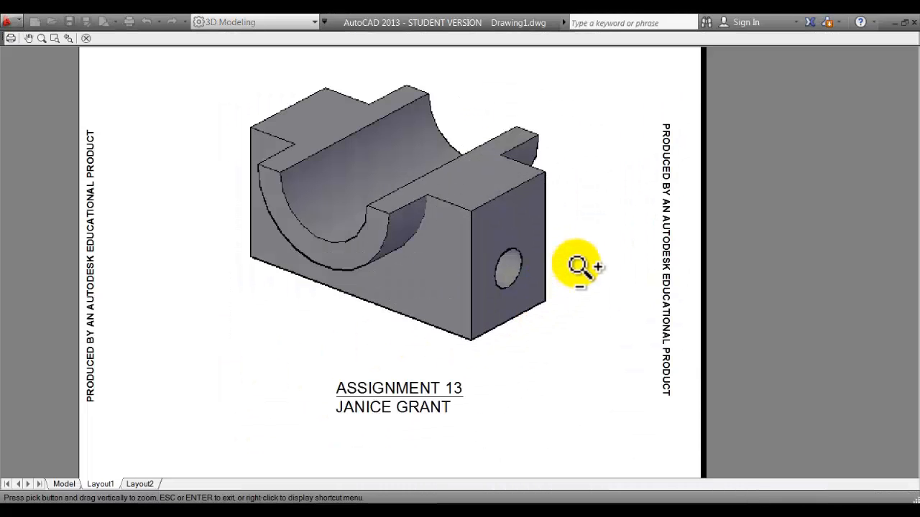
scroll(581, 264, "down", 2)
scroll(580, 264, "up", 2)
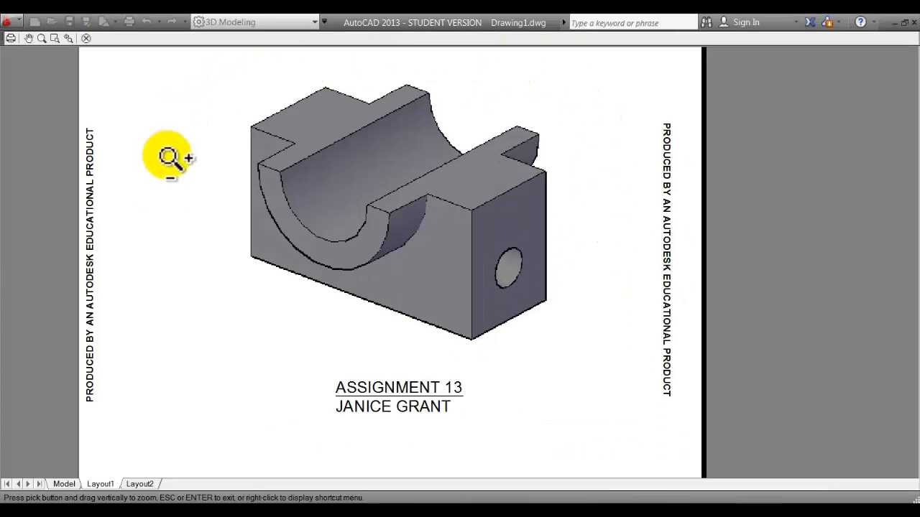
scroll(610, 363, "down", 2)
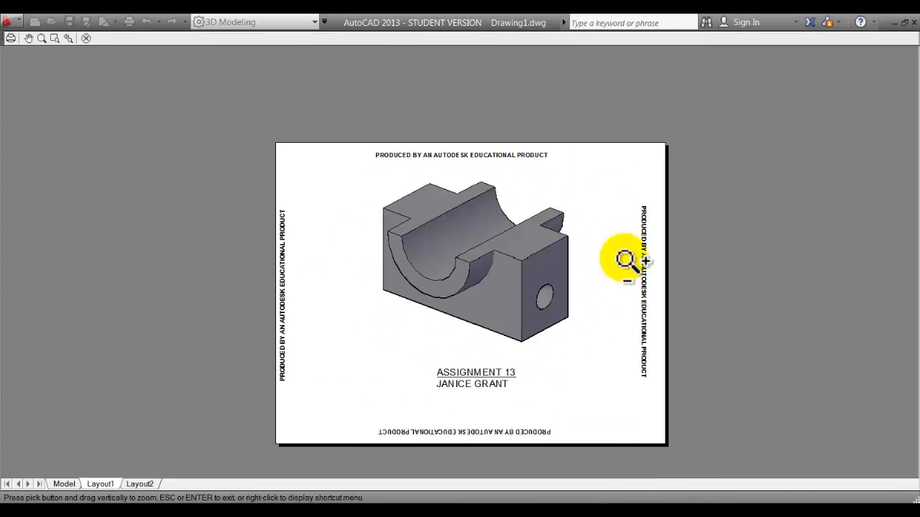